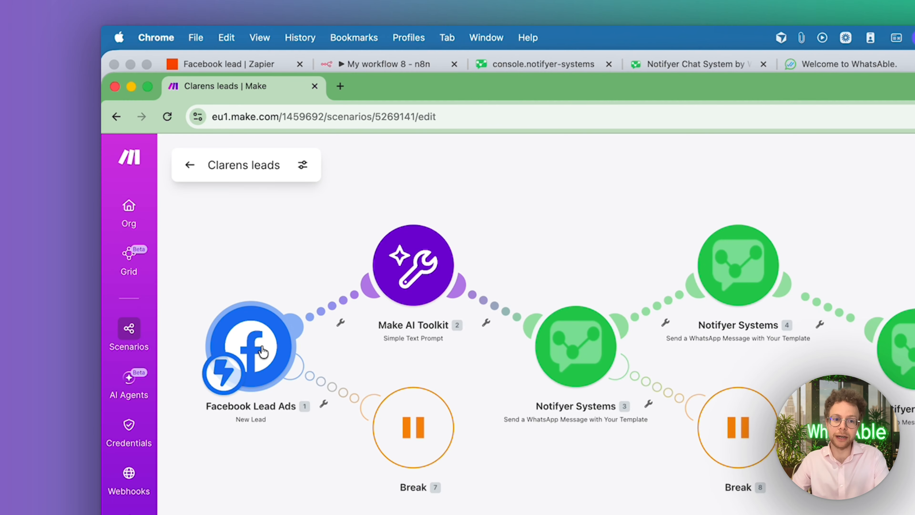
pyautogui.click(263, 351)
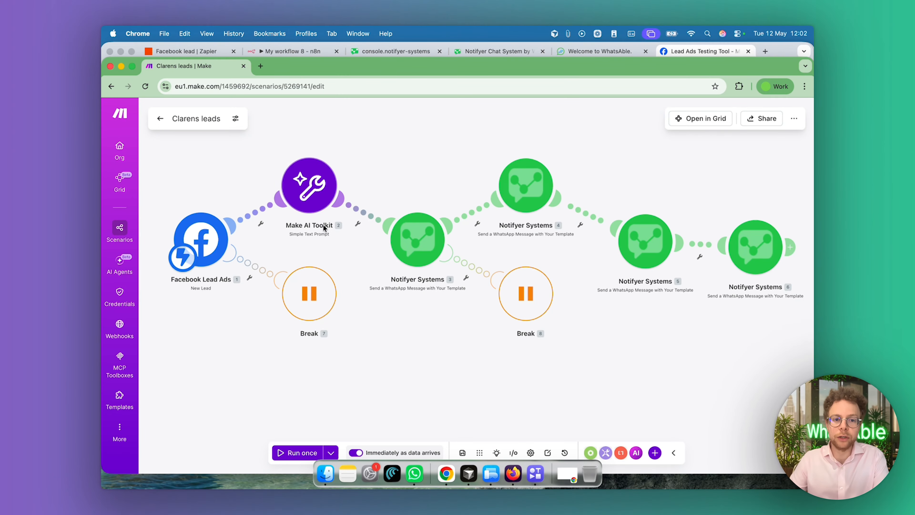
pyautogui.scroll(3, 317, 233)
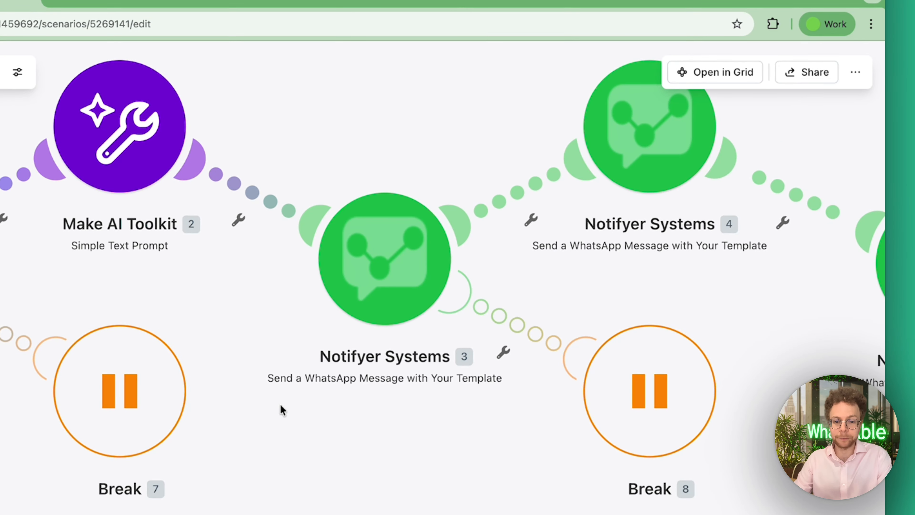
pyautogui.moveTo(281, 404); pyautogui.dragTo(281, 344)
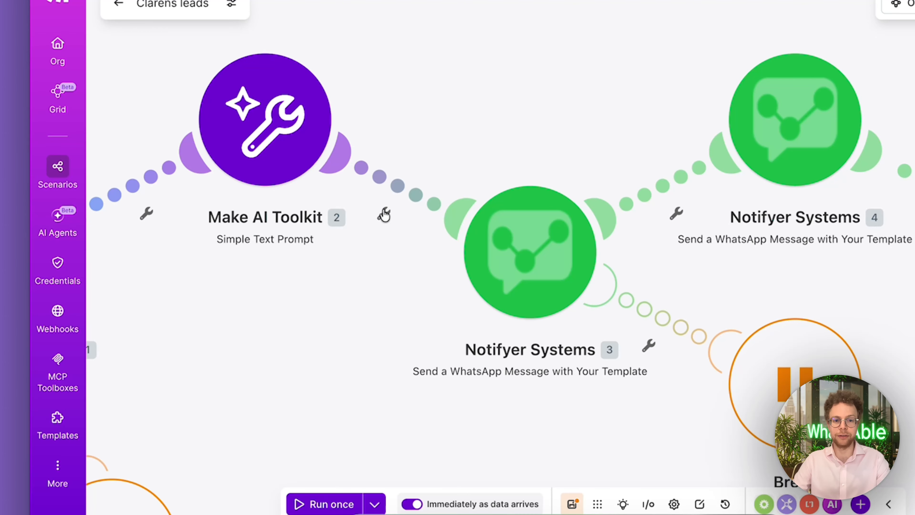
# Try setting up a filter between Make AI Toolkit and the first Notifyer Systems module, with Answer equal to Spain
pyautogui.click(384, 214)
pyautogui.click(505, 179)
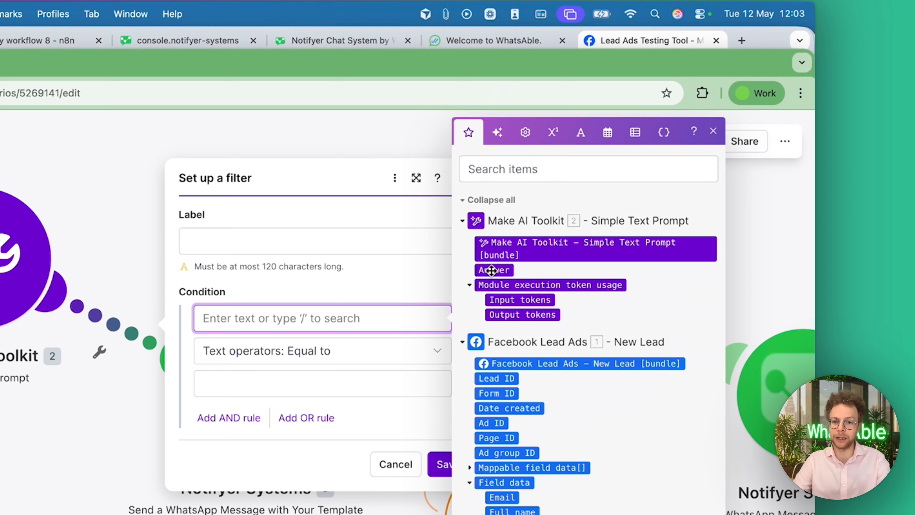
pyautogui.click(649, 194)
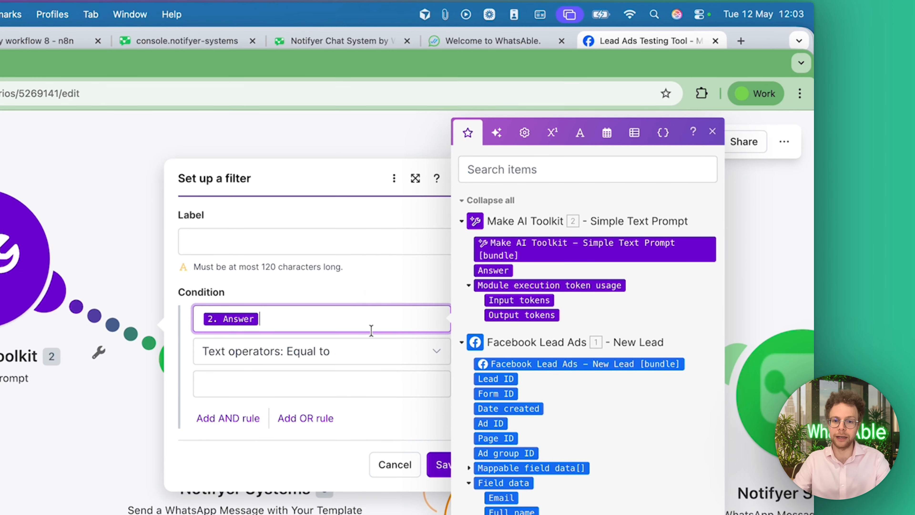
pyautogui.click(495, 275)
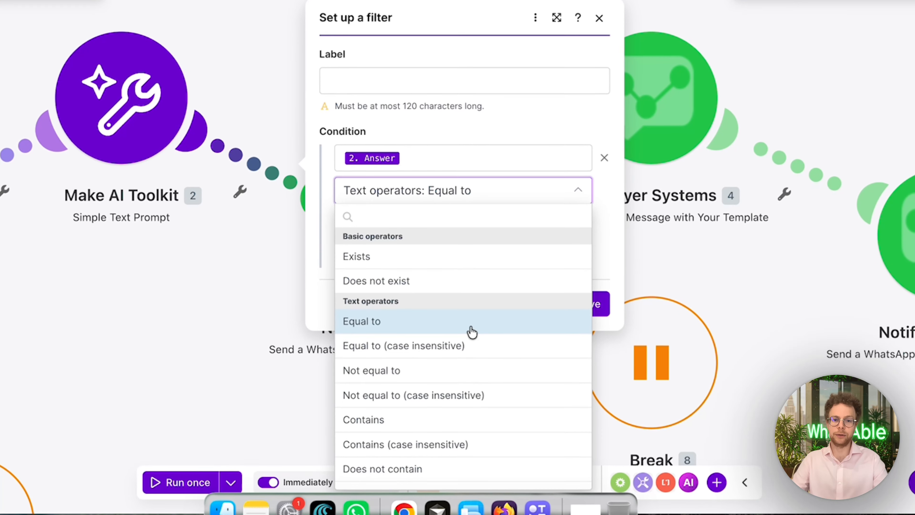
pyautogui.click(317, 481)
pyautogui.click(451, 226)
pyautogui.write('Spain')
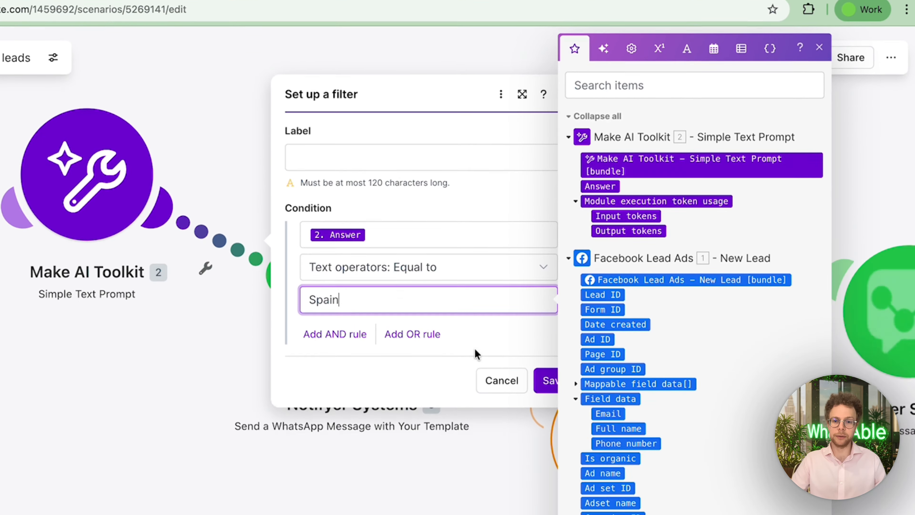
pyautogui.click(495, 379)
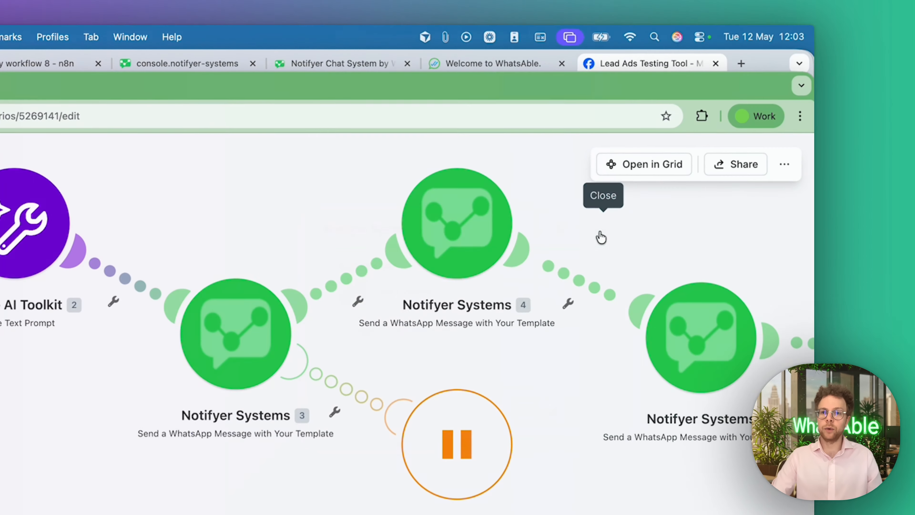
# Switch to the Notifyer Chat System to view a customer conversation and its contact details
pyautogui.click(493, 60)
pyautogui.click(493, 60)
pyautogui.click(338, 65)
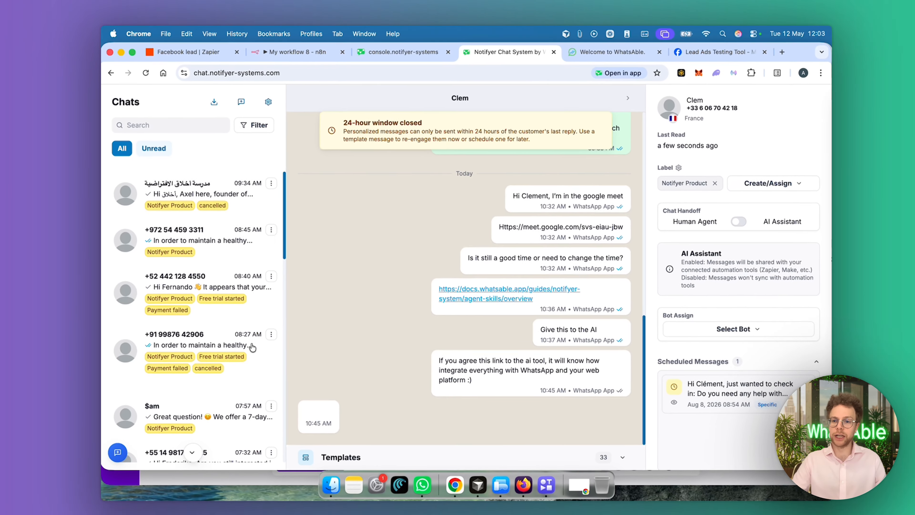
pyautogui.click(404, 51)
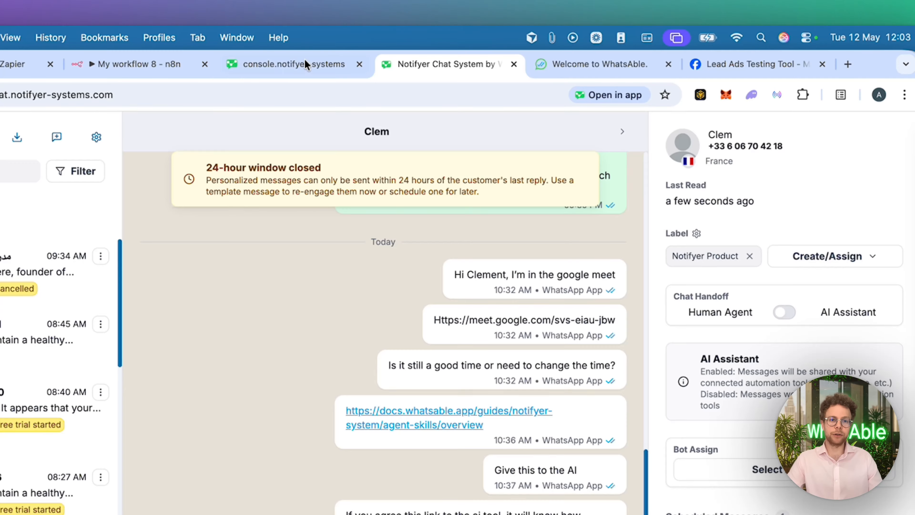
# In the Notifyer console, start a new message template with the body "Hi {{1}}" and a quick reply reading "I'm interested"
pyautogui.click(304, 61)
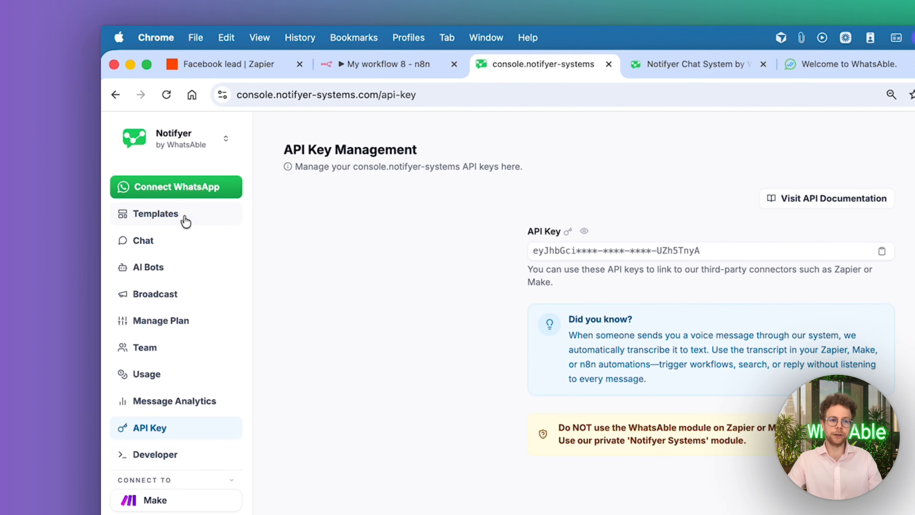
pyautogui.click(159, 221)
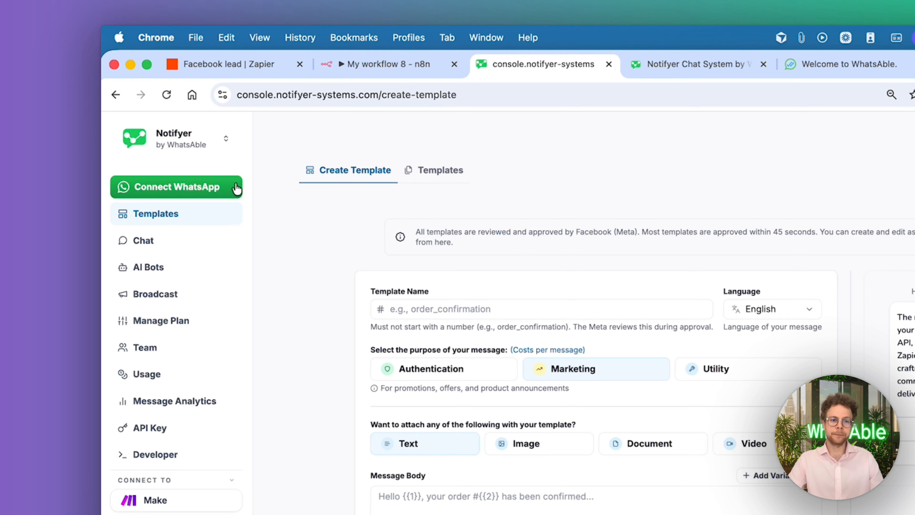
pyautogui.scroll(-1, 496, 333)
pyautogui.write("I'm interesyed")
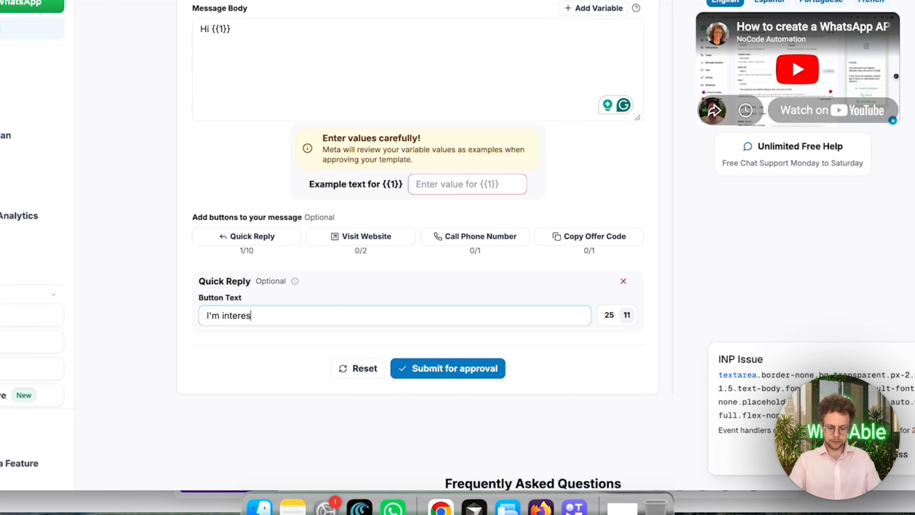
pyautogui.press('BackSpace')
pyautogui.press('BackSpace')
pyautogui.press('BackSpace')
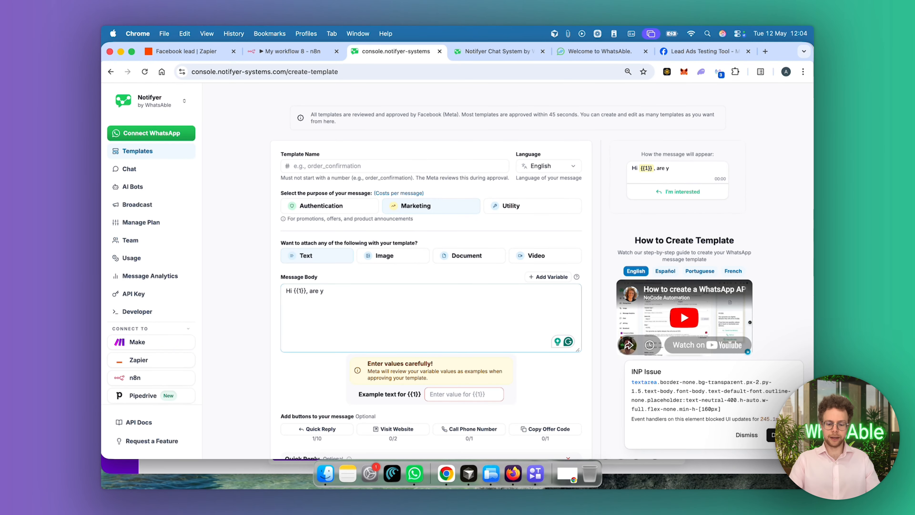
# Complete the message body as "Hi {{1}}, are you looking to buy a home" and change the quick reply text to "Yes, looking to buy"
pyautogui.write('ou looking to')
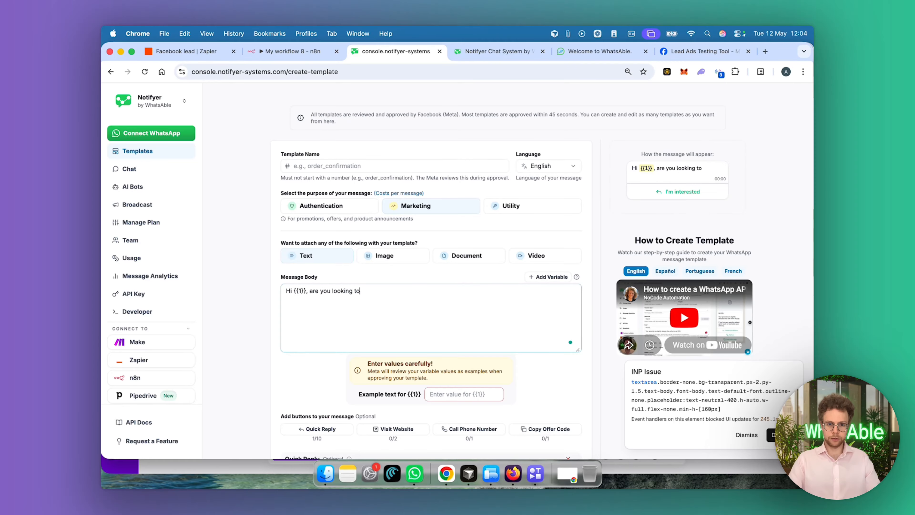
pyautogui.write(' buy a home')
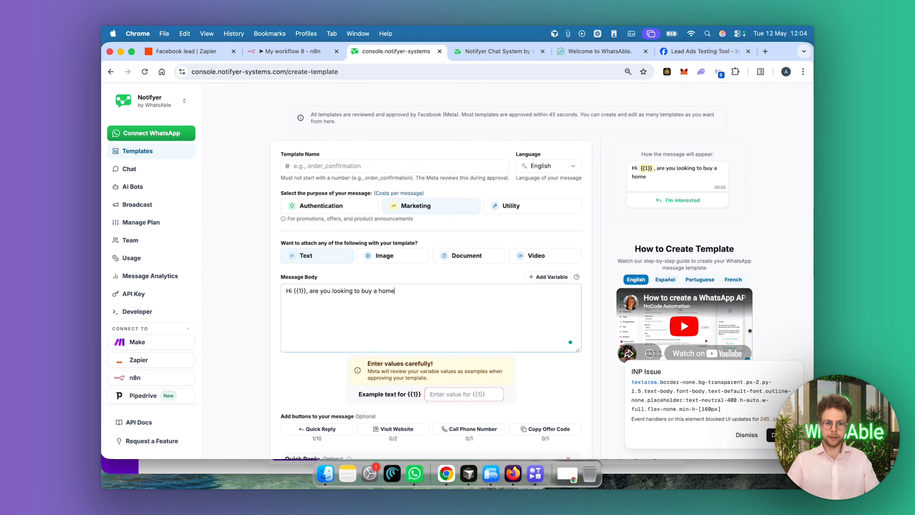
pyautogui.scroll(-5, 468, 244)
pyautogui.tripleClick(415, 351)
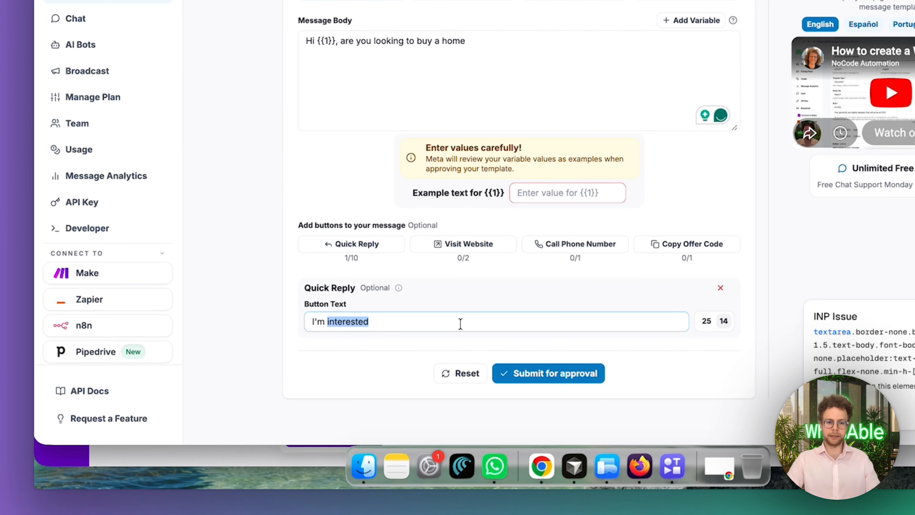
pyautogui.write('Yes, lo')
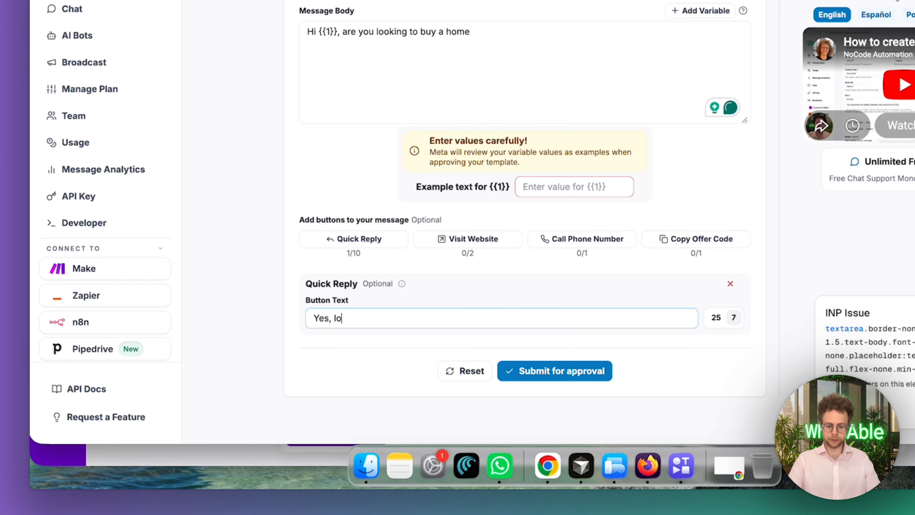
pyautogui.write('oking to buy')
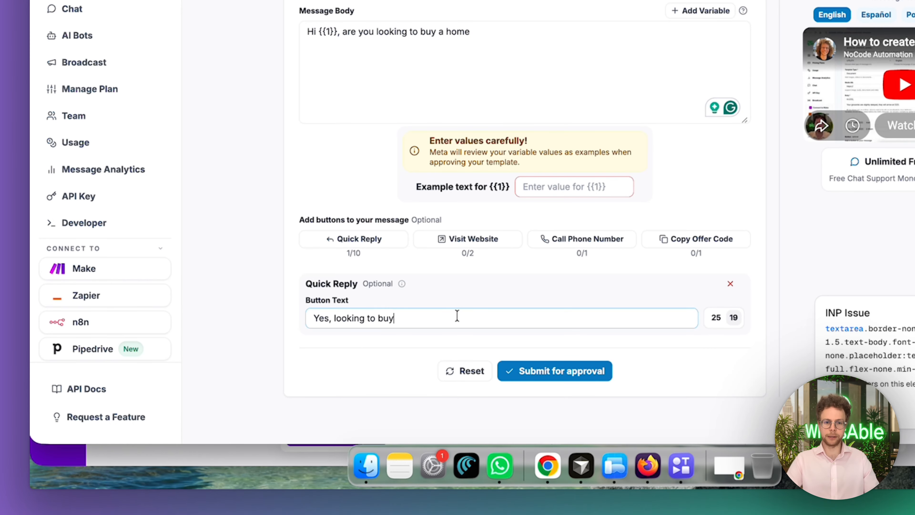
# Add a second quick reply button to the template with the text "Looking to rent"
pyautogui.click(363, 239)
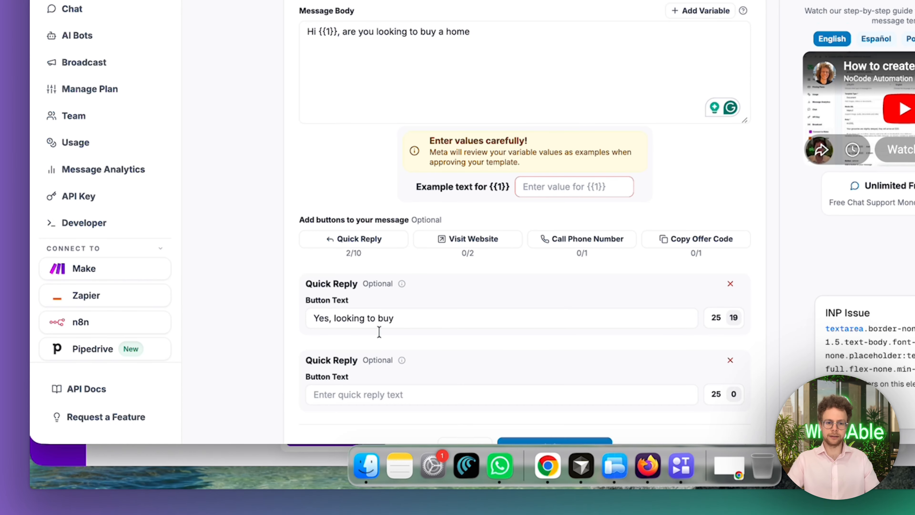
pyautogui.click(385, 397)
pyautogui.write('Looking to')
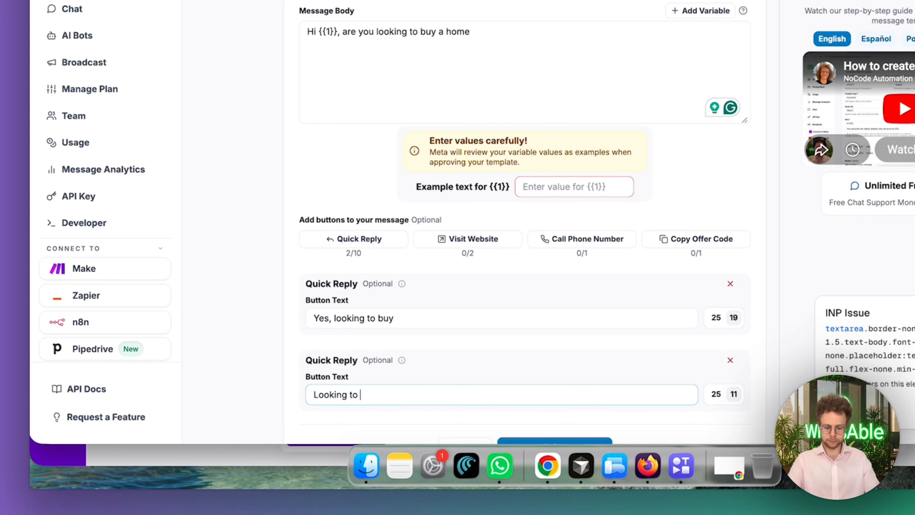
pyautogui.write(' rent')
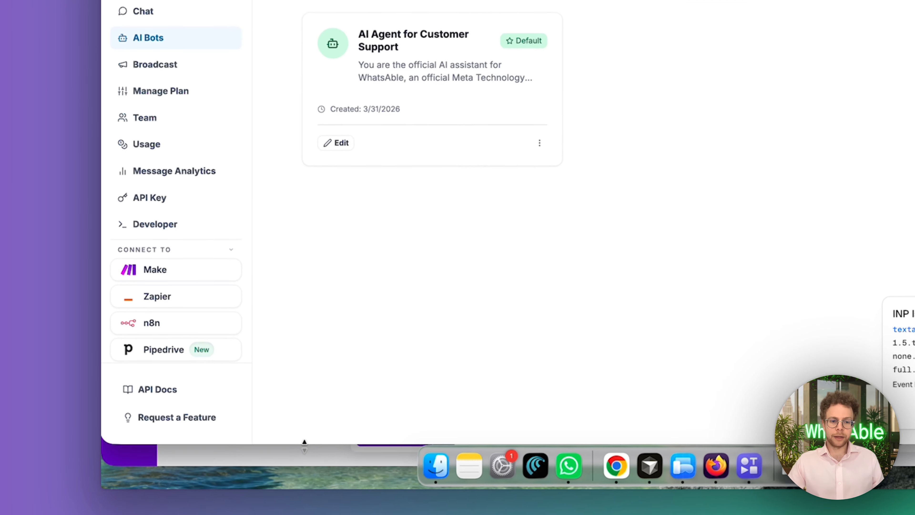
# Return to the Make scenario and open the first Notifyer Systems module to inspect its phone number mapping
pyautogui.click(306, 463)
pyautogui.moveTo(551, 258); pyautogui.dragTo(489, 260)
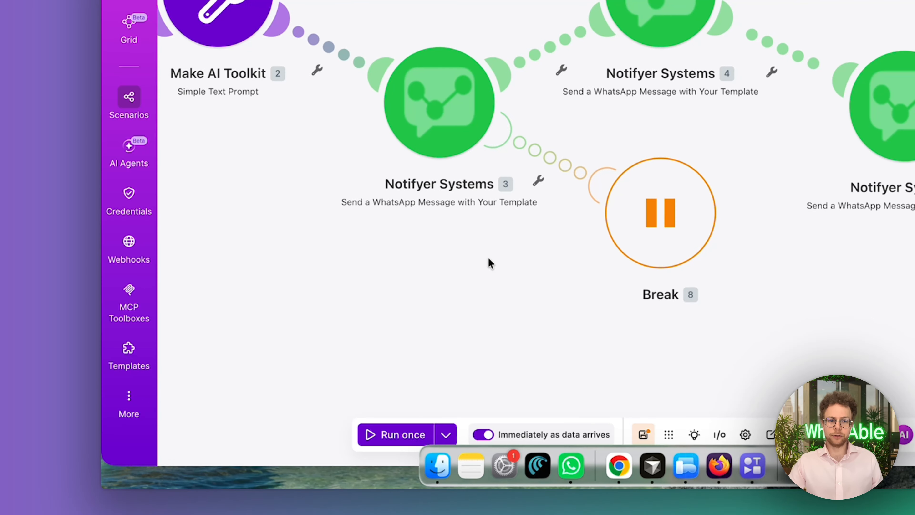
pyautogui.click(444, 116)
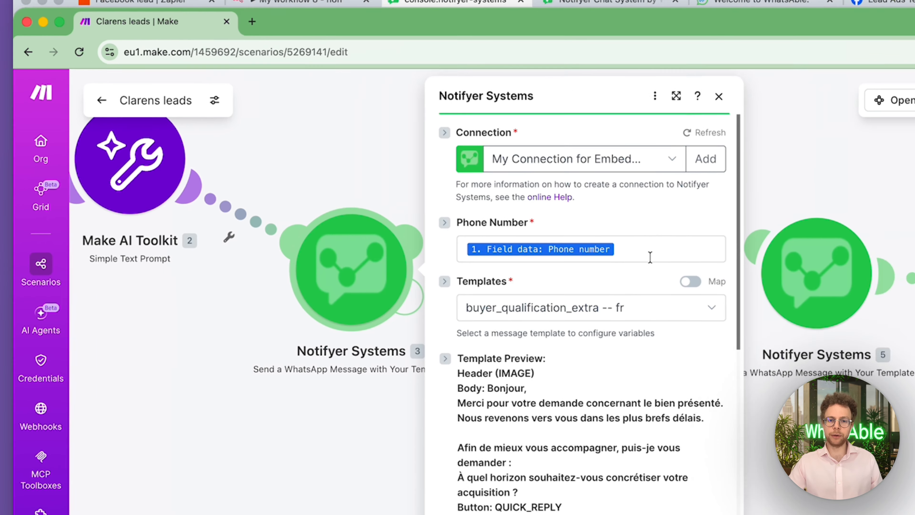
pyautogui.click(702, 244)
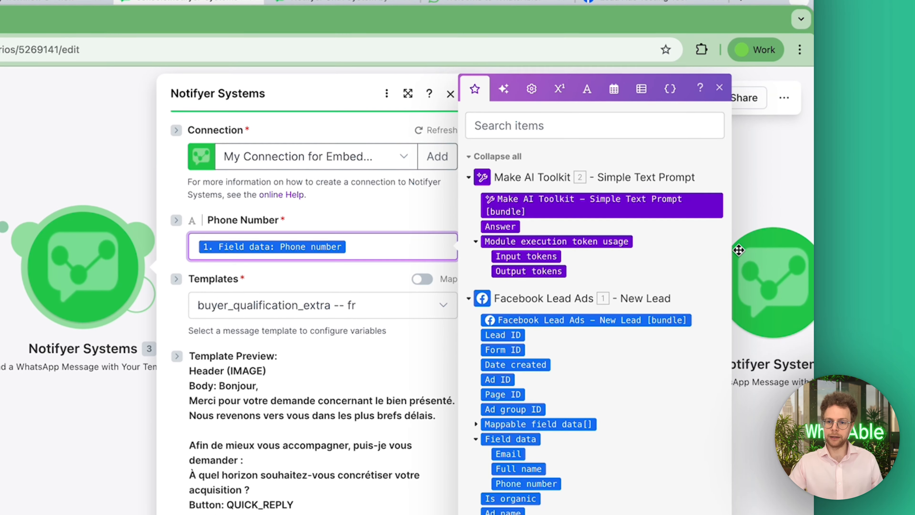
pyautogui.click(740, 110)
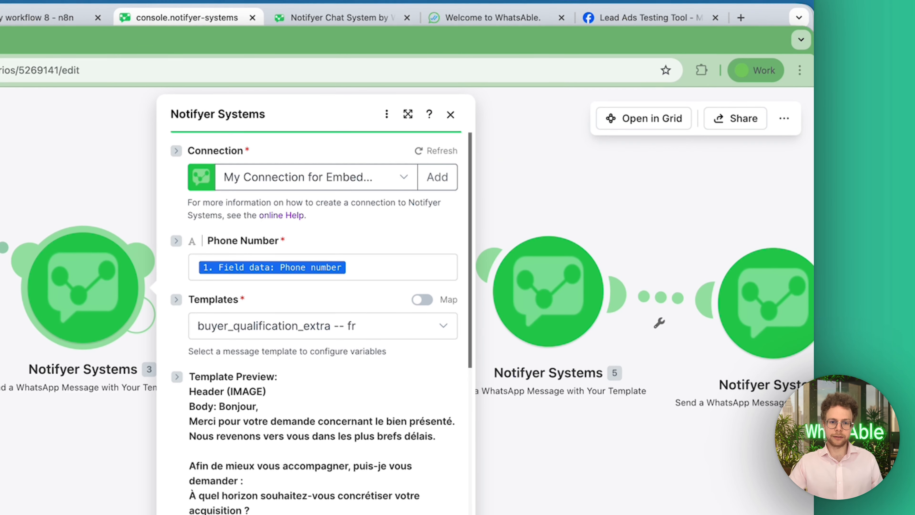
pyautogui.click(376, 273)
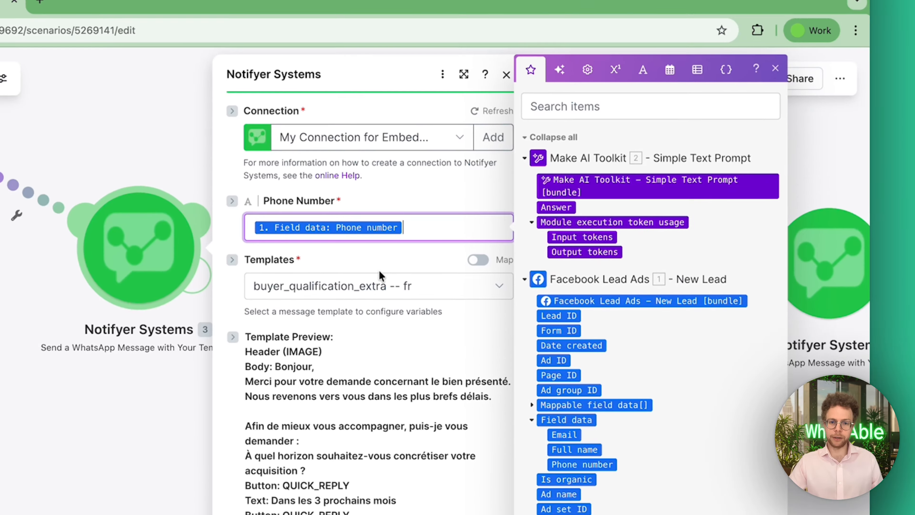
pyautogui.click(379, 269)
# Review the module's template preview, media variable, note, label and message scheduling settings
pyautogui.scroll(-3, 418, 396)
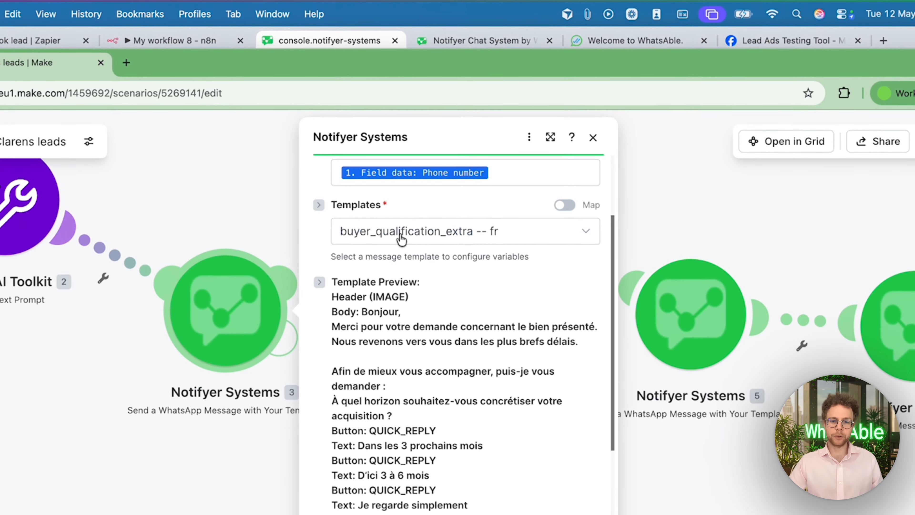
pyautogui.scroll(-2, 396, 179)
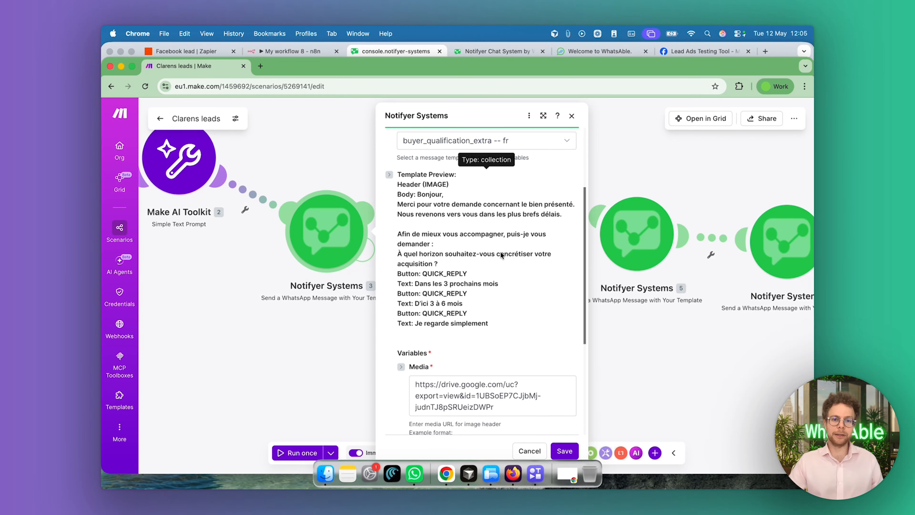
pyautogui.scroll(-2, 490, 342)
pyautogui.scroll(-2, 500, 257)
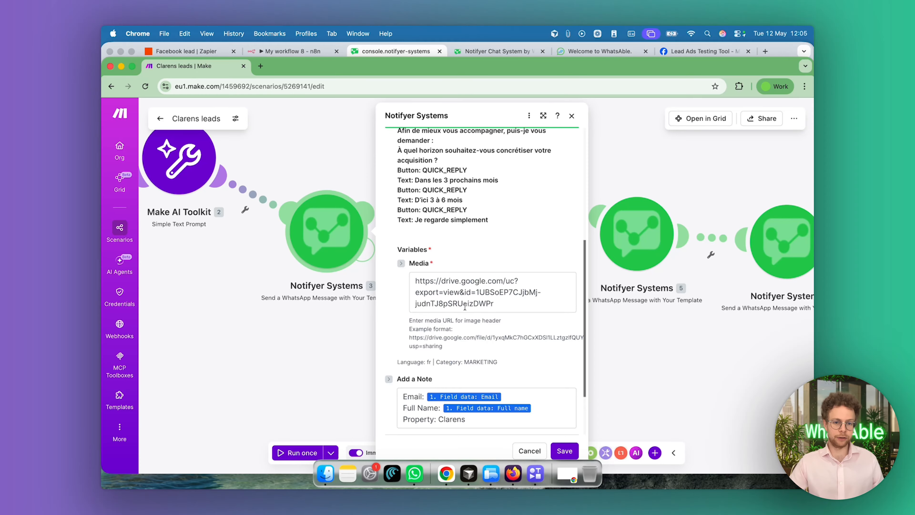
pyautogui.scroll(-3, 472, 290)
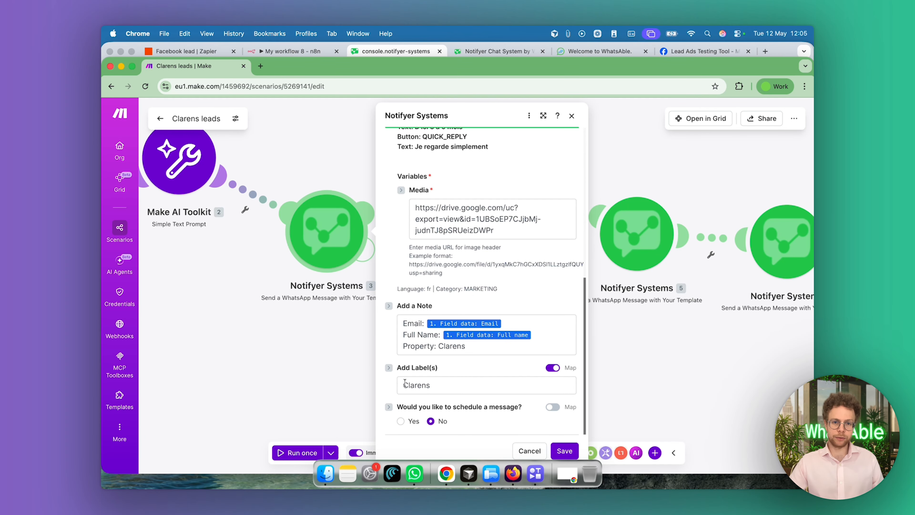
pyautogui.scroll(2, 407, 372)
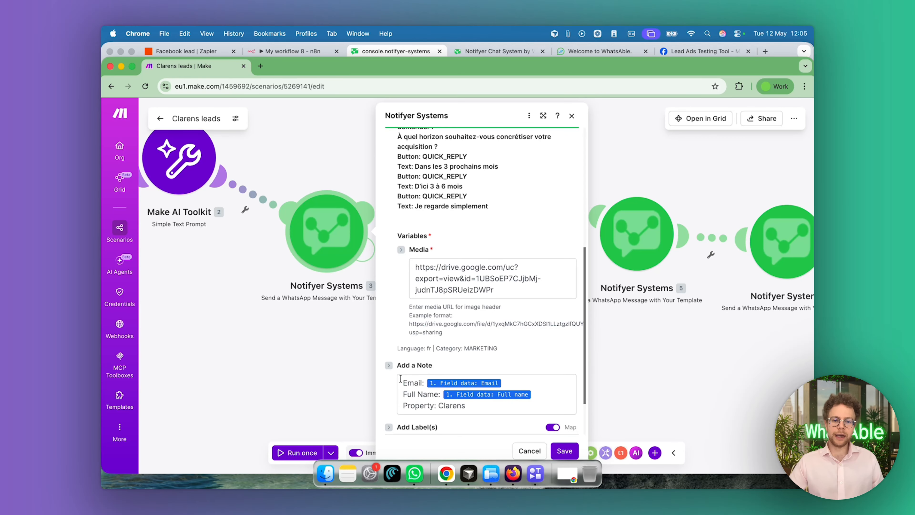
# View the contact's details in the Notifyer chat and return to the note and label settings of the Make module
pyautogui.click(496, 49)
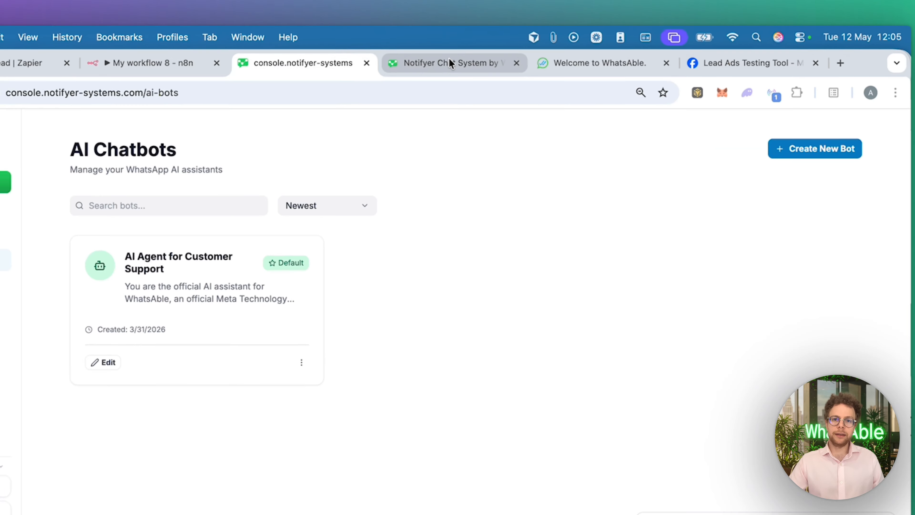
pyautogui.click(450, 64)
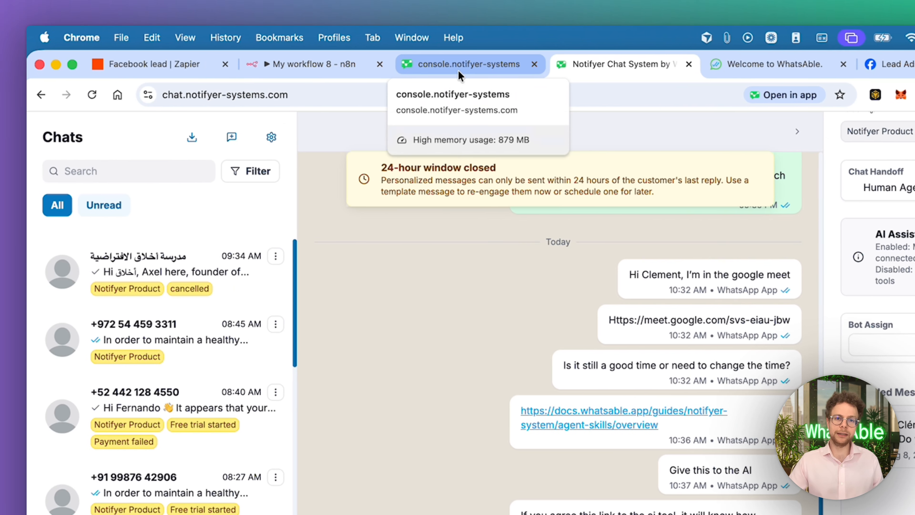
pyautogui.click(179, 70)
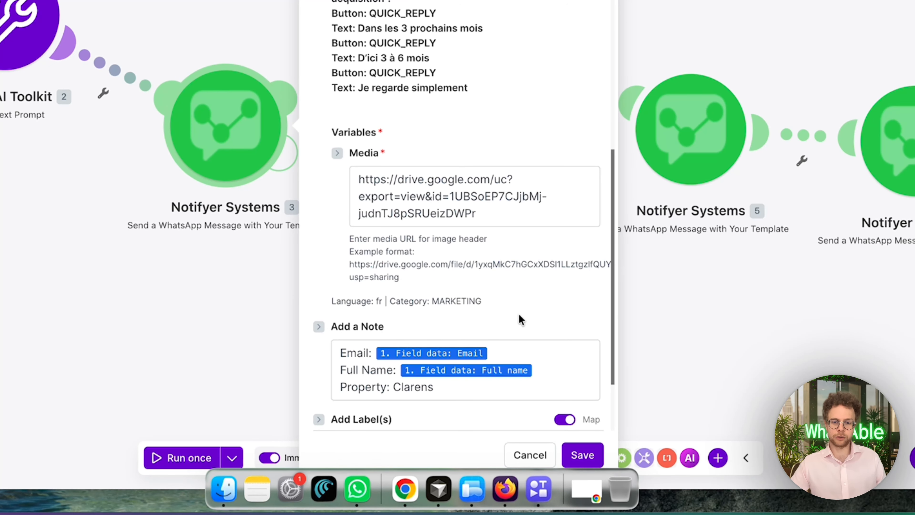
pyautogui.scroll(-2, 520, 313)
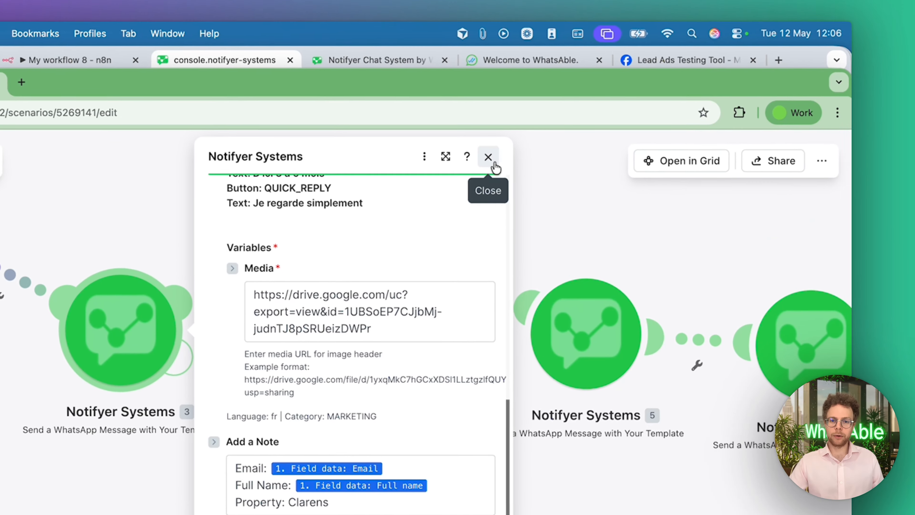
# Switch from the first Notifyer Systems module to the second one and review its template preview, note, label and scheduling settings
pyautogui.click(494, 164)
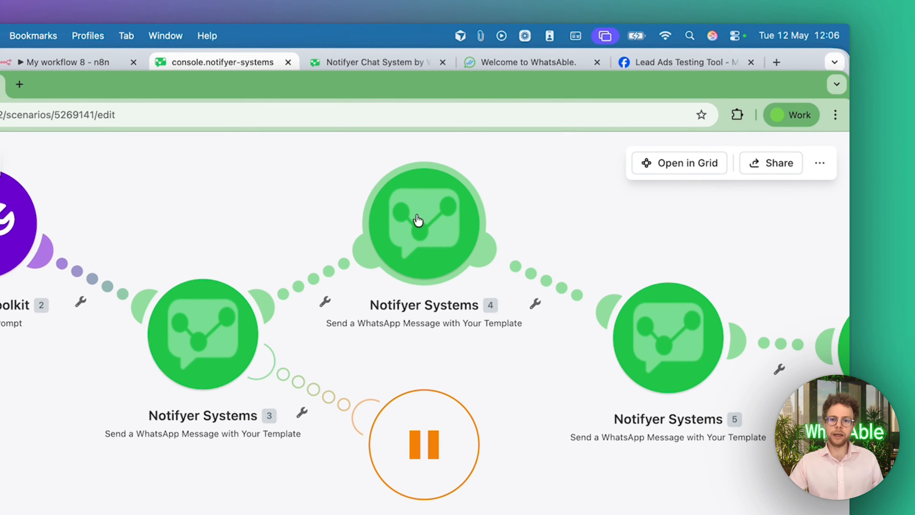
pyautogui.click(418, 222)
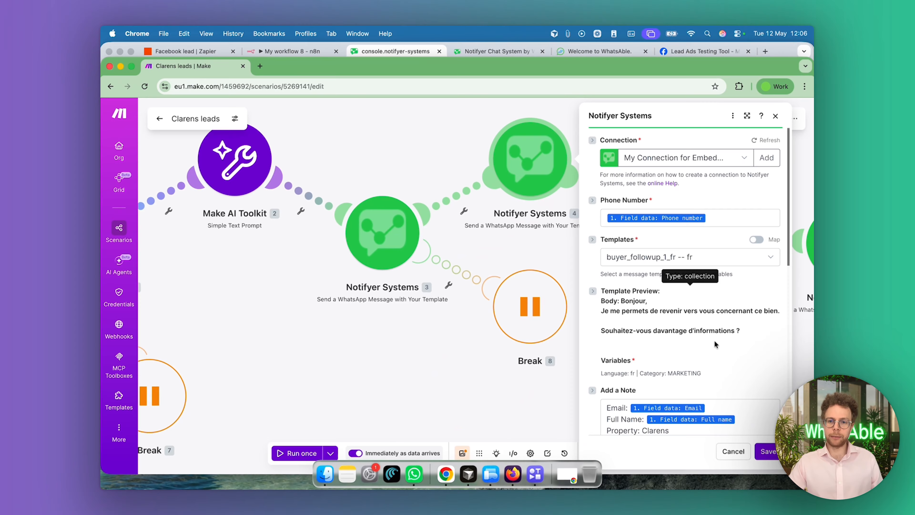
pyautogui.scroll(-3, 714, 341)
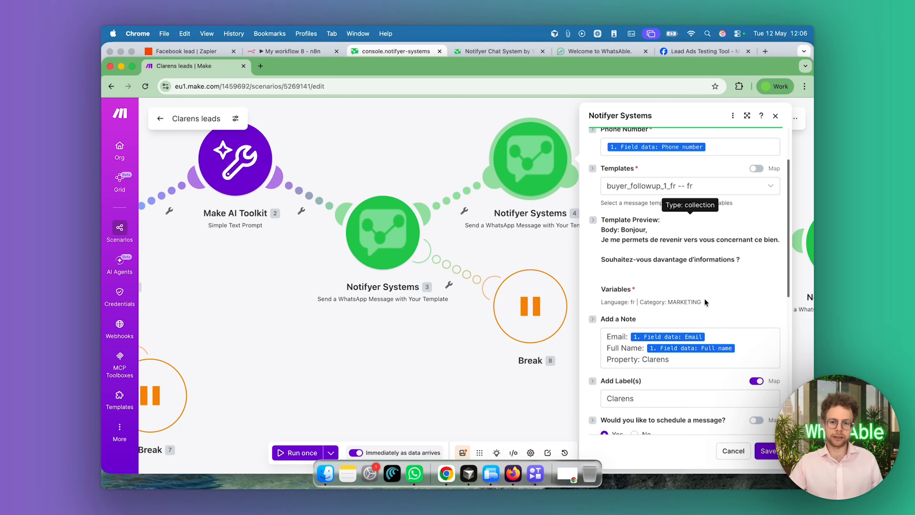
pyautogui.scroll(-5, 697, 312)
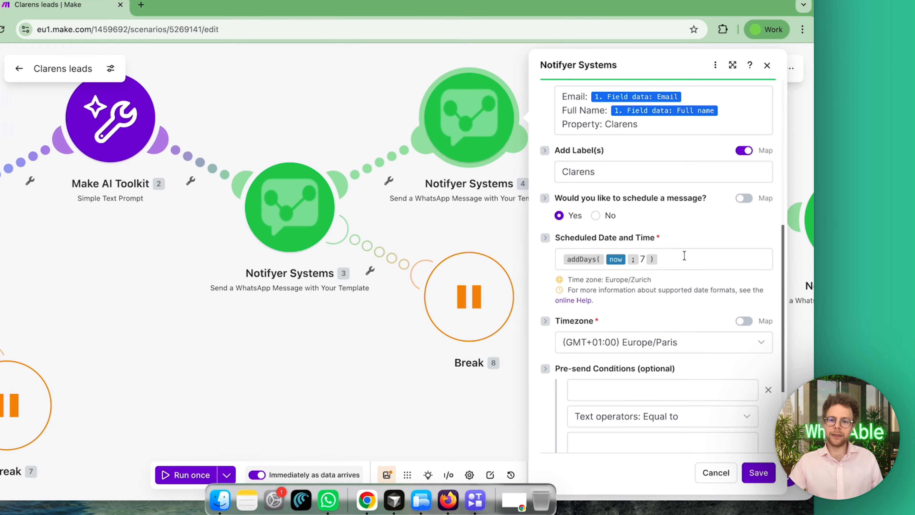
# Inspect the date and time functions available for the module's Scheduled Date and Time field, leaving the addDays formula as is
pyautogui.click(706, 275)
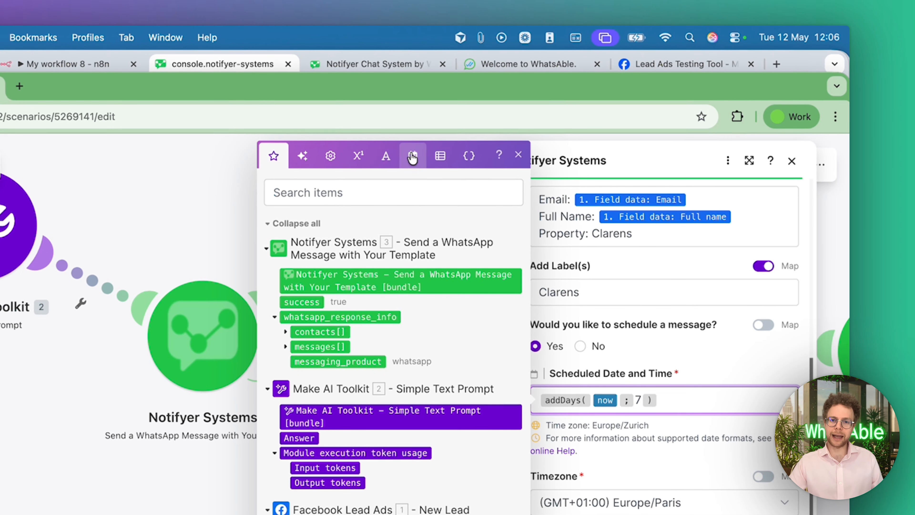
pyautogui.click(413, 163)
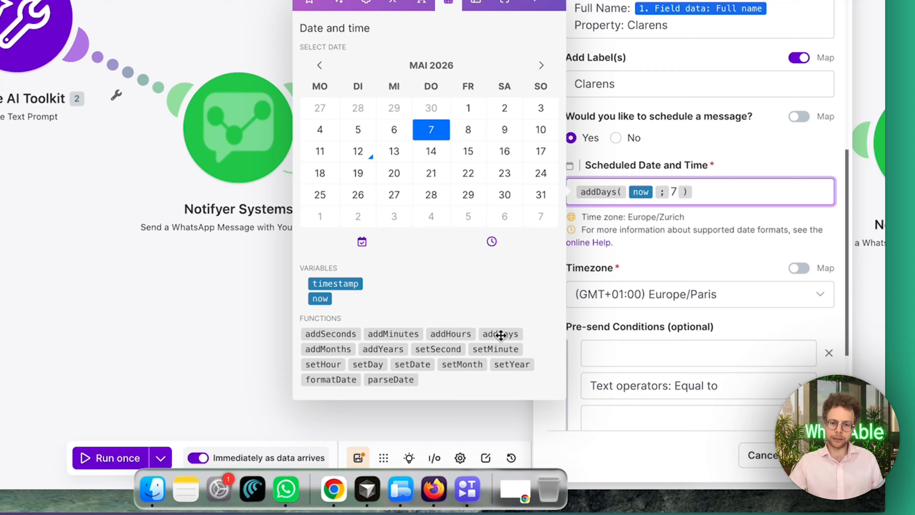
pyautogui.moveTo(497, 368)
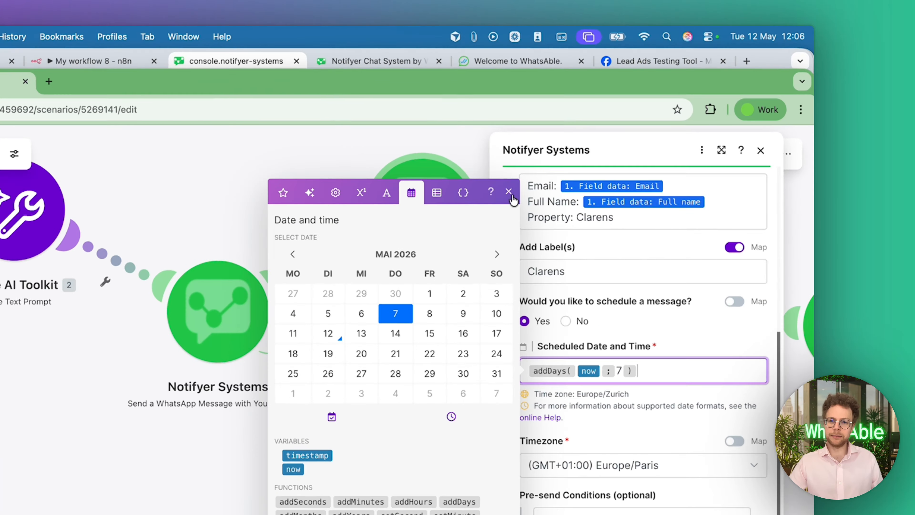
pyautogui.click(593, 146)
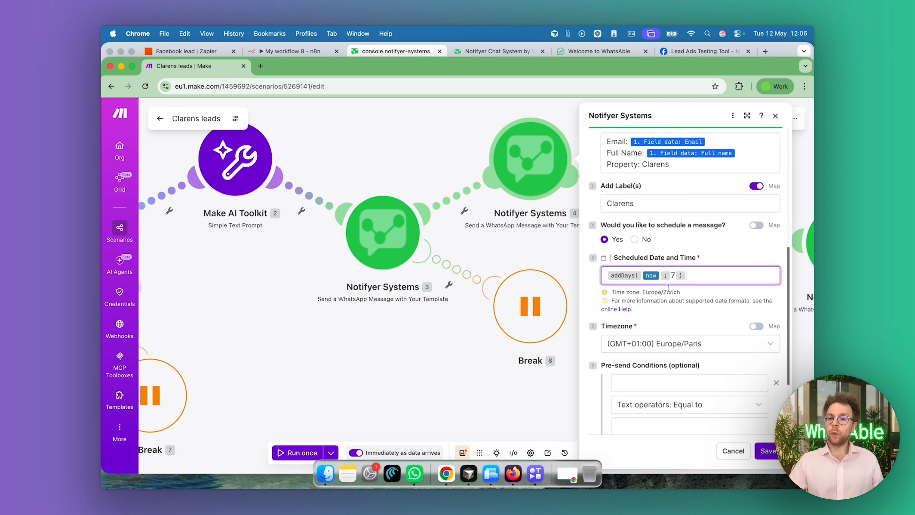
# Review the timezone and pre-send conditions, and look through the available criteria for scheduling the message
pyautogui.scroll(-2, 668, 289)
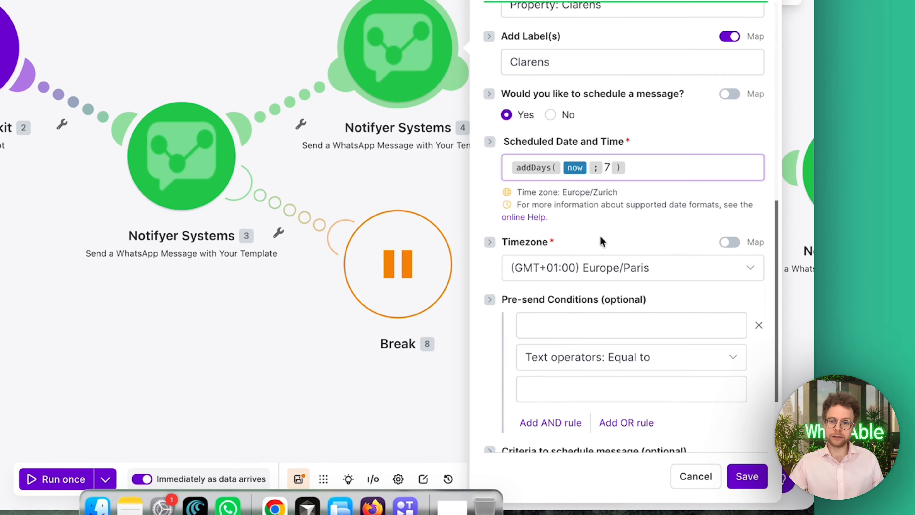
pyautogui.scroll(-1, 596, 234)
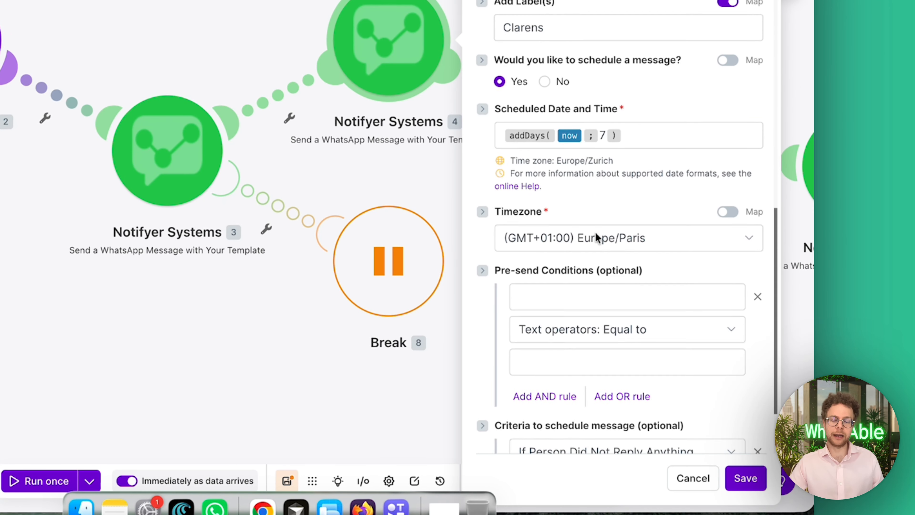
pyautogui.scroll(-3, 596, 233)
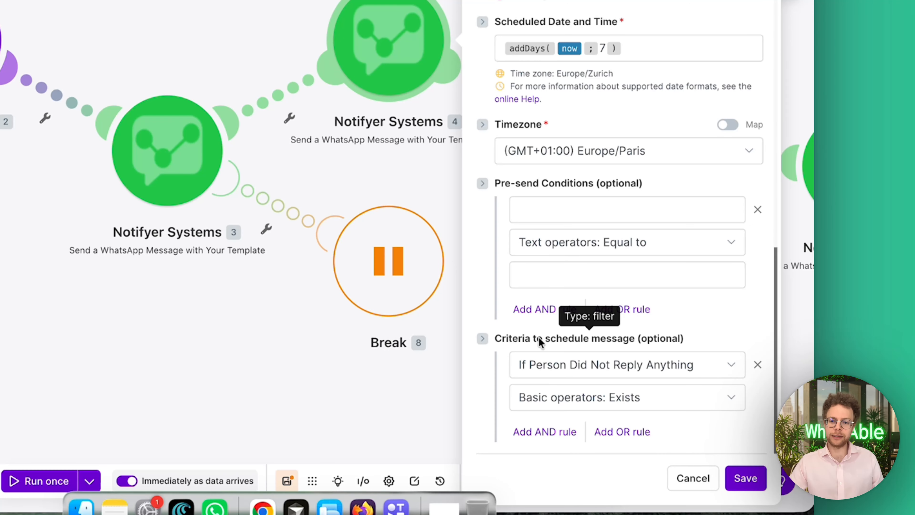
pyautogui.click(626, 364)
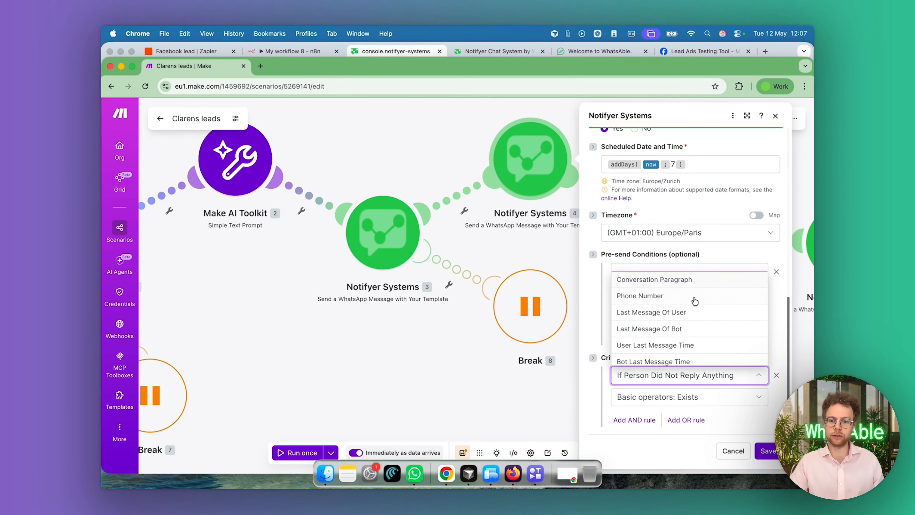
pyautogui.scroll(-2, 703, 348)
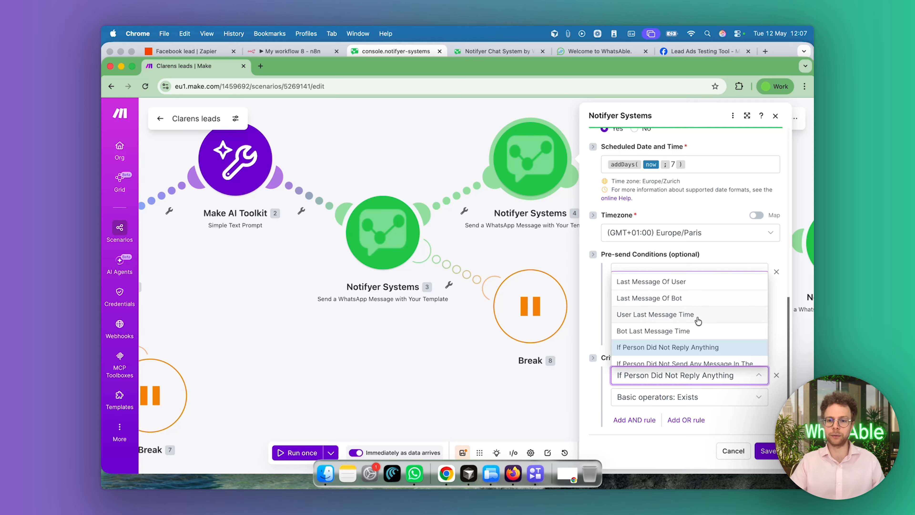
pyautogui.scroll(-1, 698, 321)
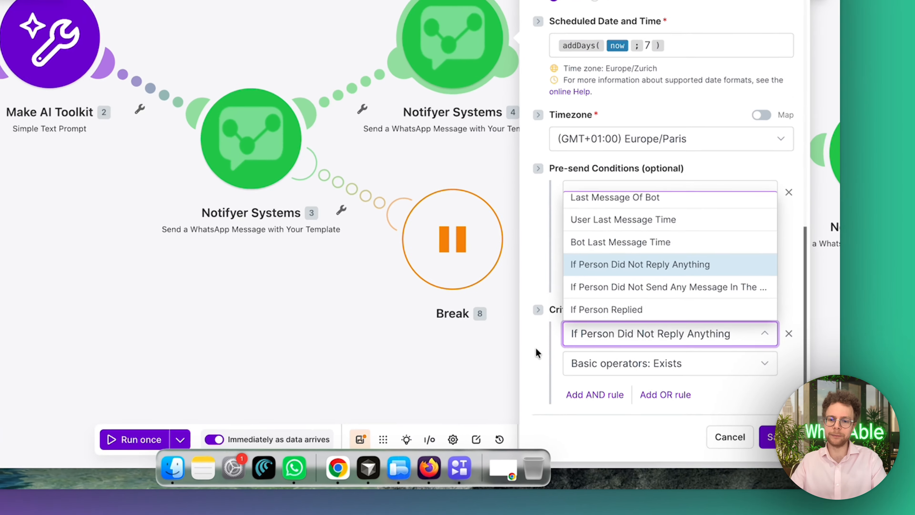
# View the operators available for the "If Person Did Not Reply Anything" criterion, recheck the note and schedule settings, and close the module
pyautogui.click(592, 388)
pyautogui.click(580, 352)
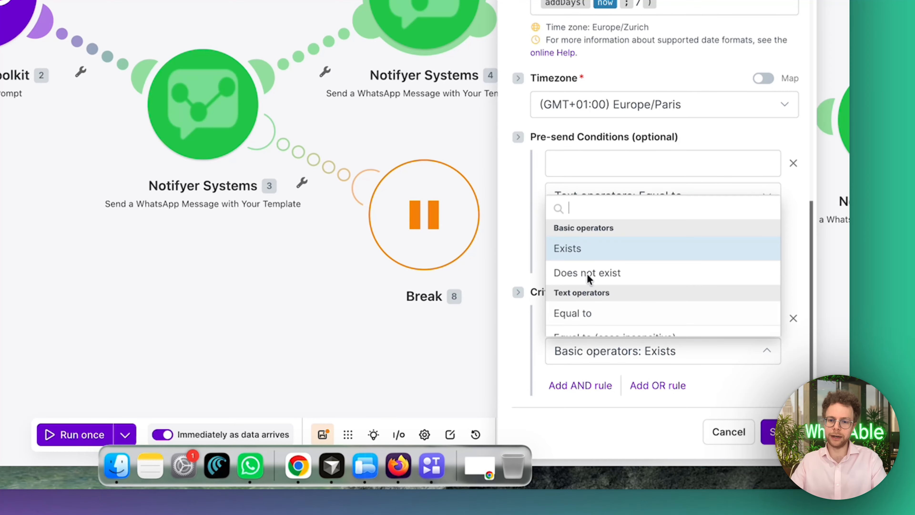
pyautogui.click(520, 333)
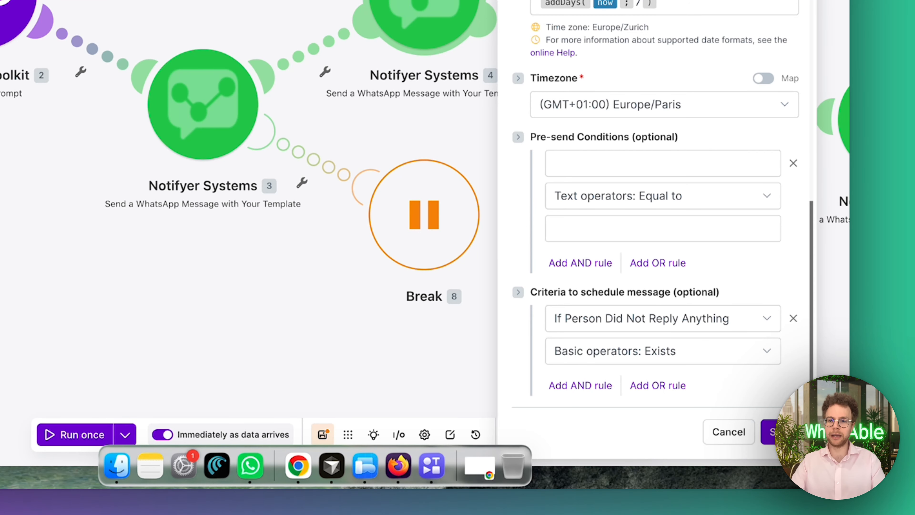
pyautogui.scroll(5, 715, 123)
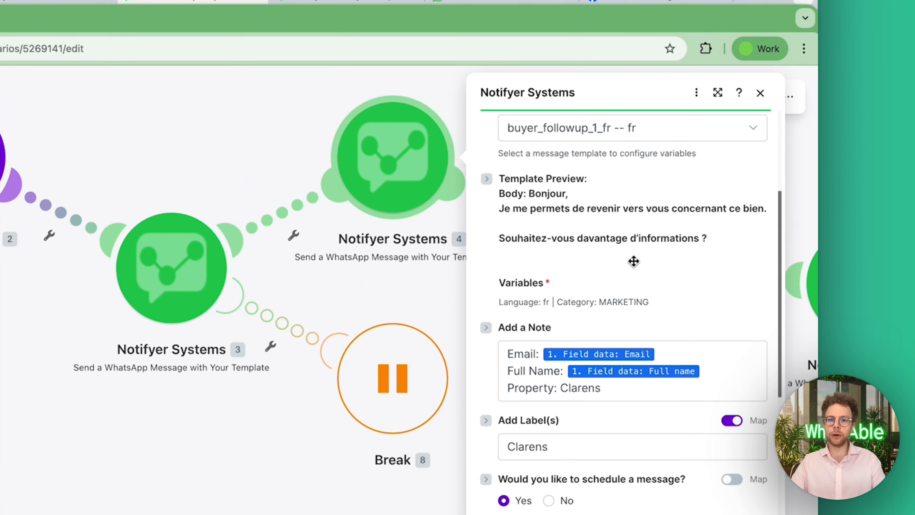
pyautogui.scroll(-5, 634, 261)
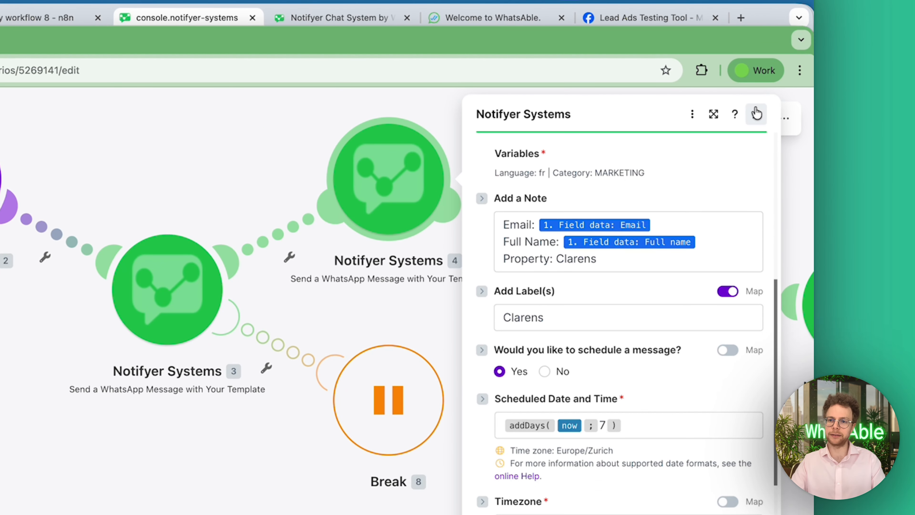
pyautogui.click(760, 93)
# Open Notifyer Systems module 5 and review its second buyer follow-up template, note, label and scheduled date
pyautogui.moveTo(660, 439); pyautogui.dragTo(435, 445)
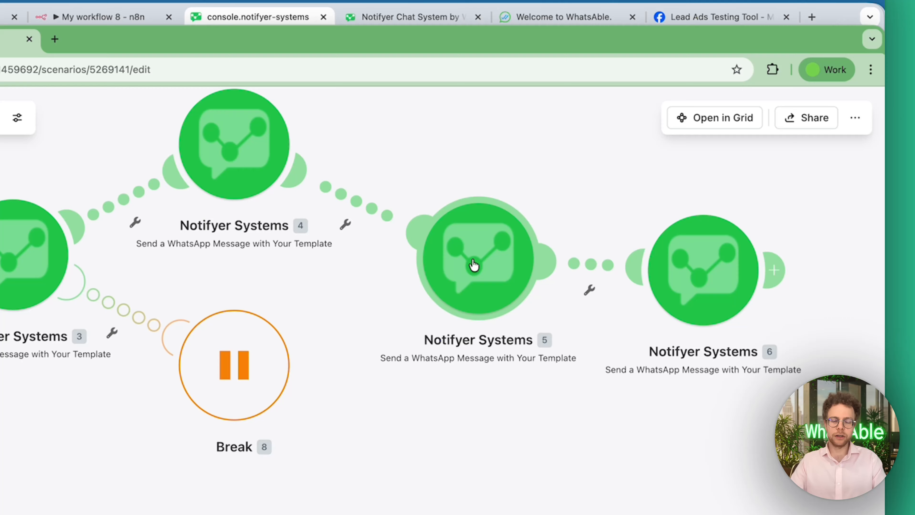
pyautogui.click(416, 117)
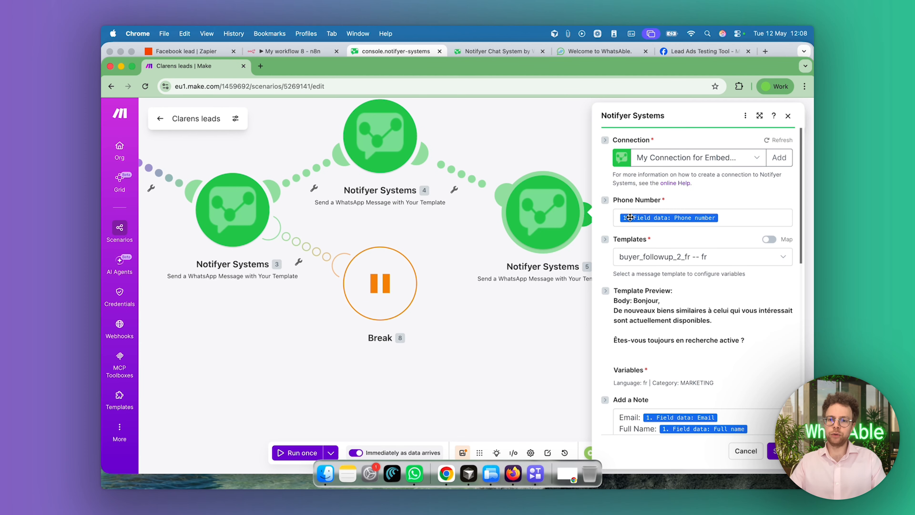
pyautogui.scroll(-3, 727, 270)
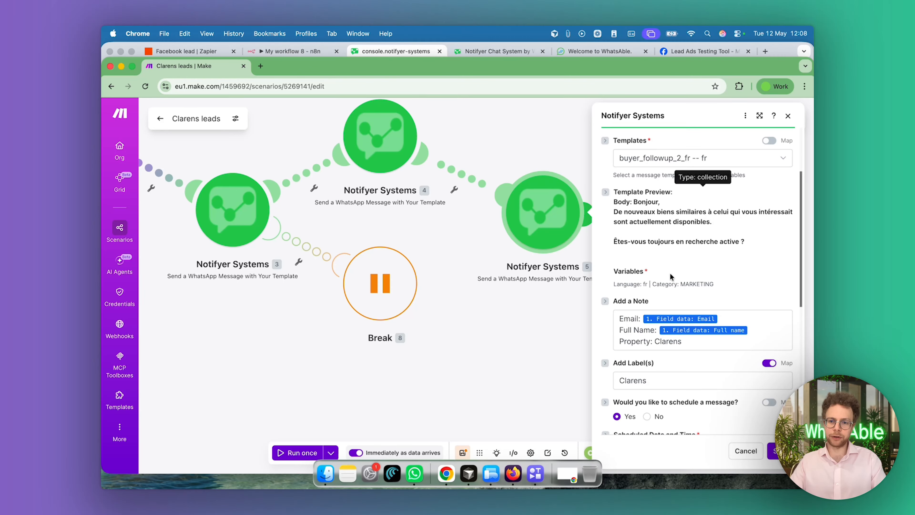
pyautogui.scroll(-4, 670, 274)
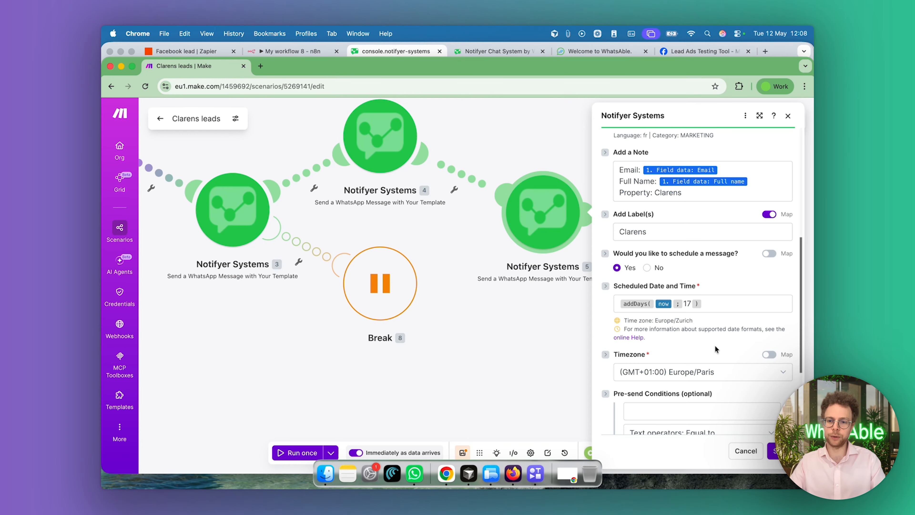
pyautogui.scroll(-5, 715, 346)
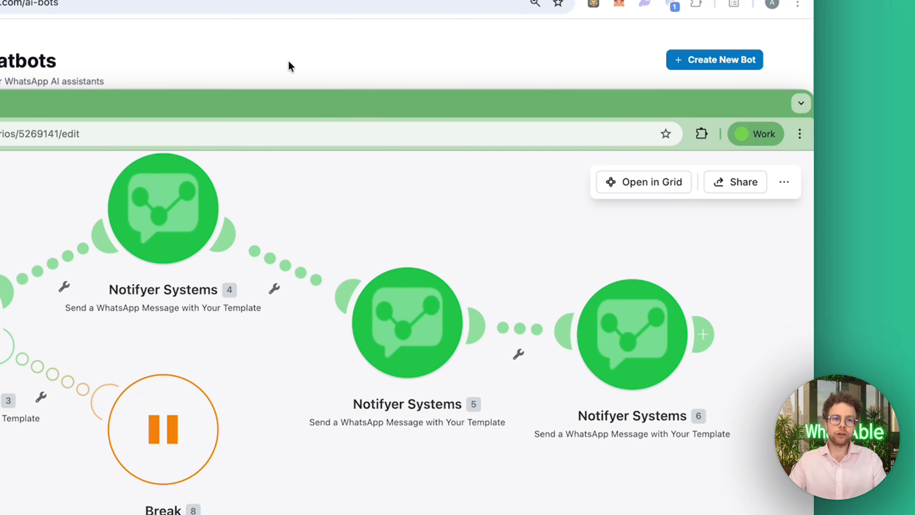
# Switch to "My workflow 8" in n8n and open the Message a model node after the Facebook Lead Ads Trigger
pyautogui.click(288, 61)
pyautogui.click(334, 64)
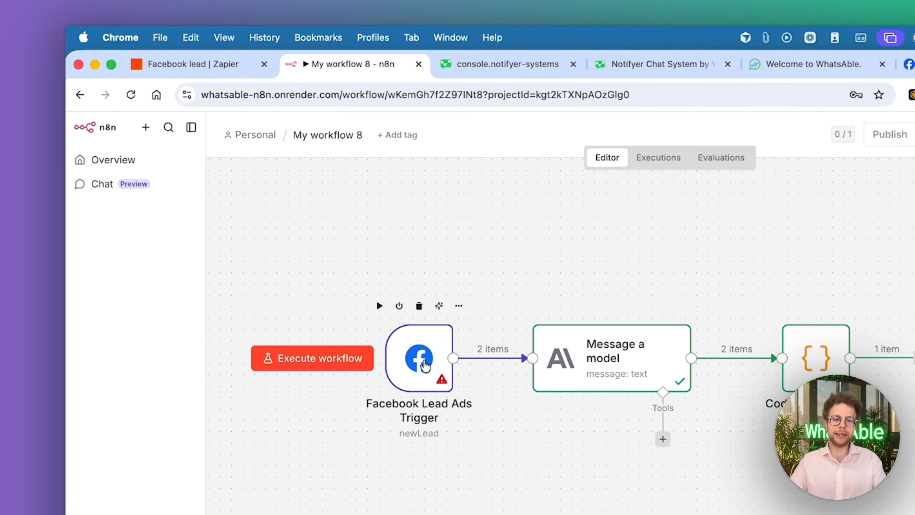
pyautogui.click(426, 366)
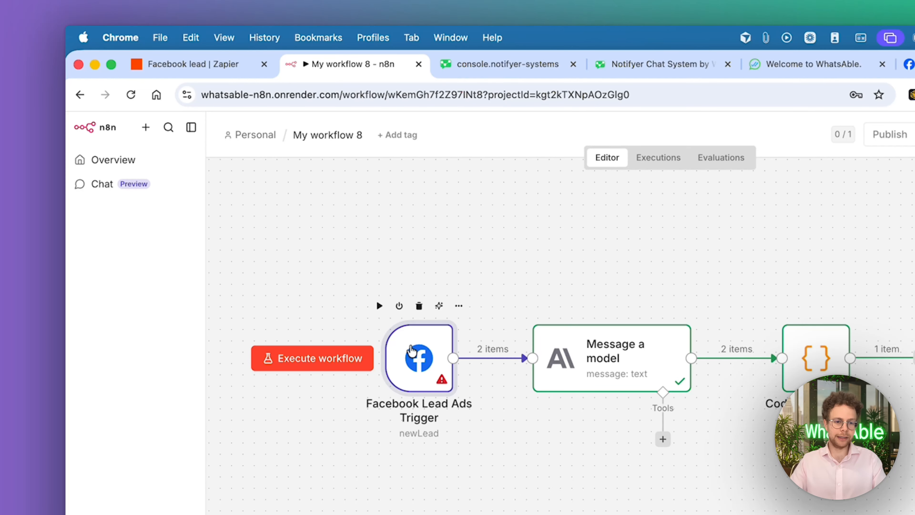
pyautogui.click(603, 347)
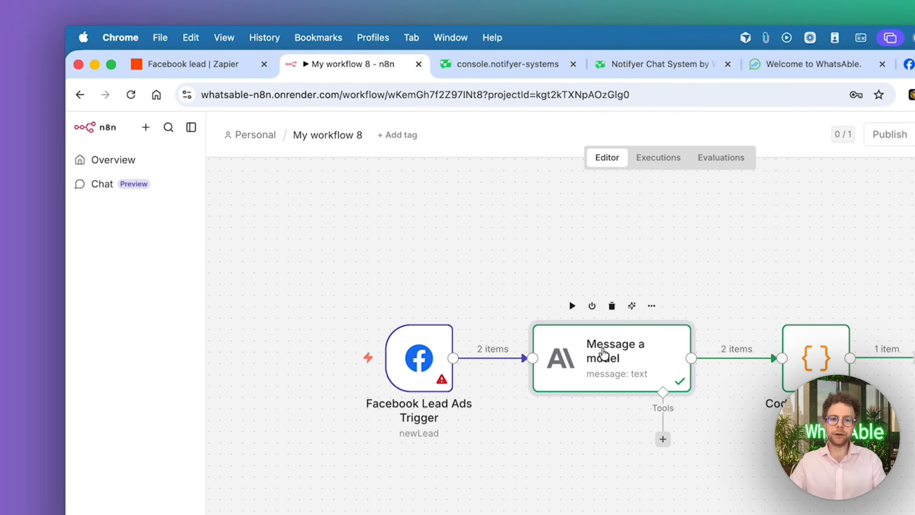
pyautogui.doubleClick(603, 347)
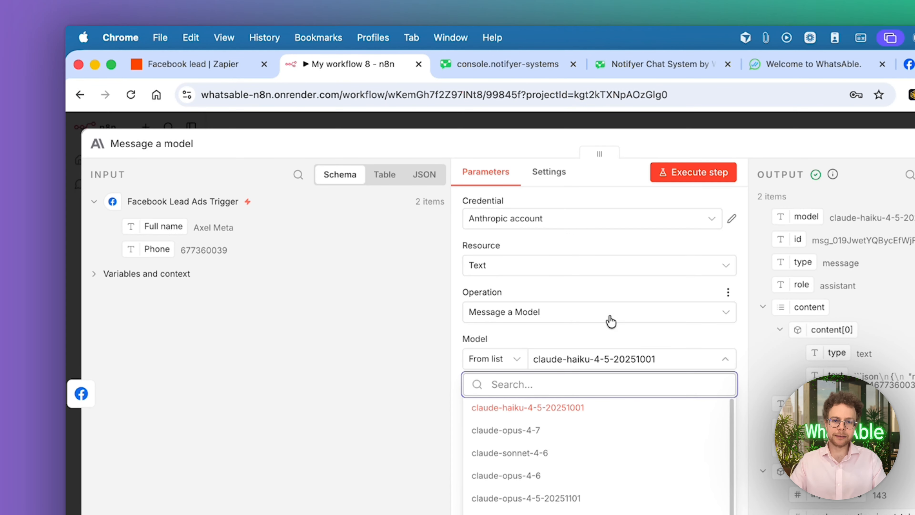
pyautogui.click(653, 247)
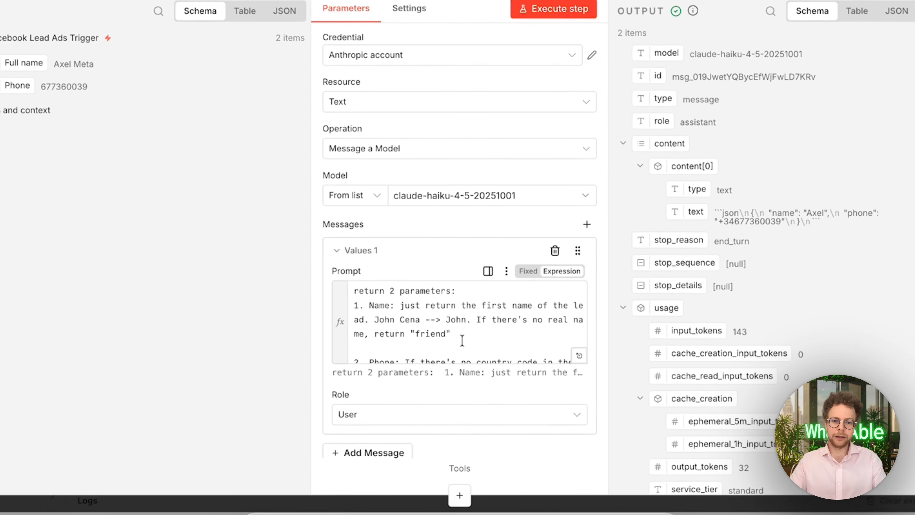
# Examine the Message a model prompt, including its rules for the lead's first name and the phone country code
pyautogui.scroll(1, 426, 298)
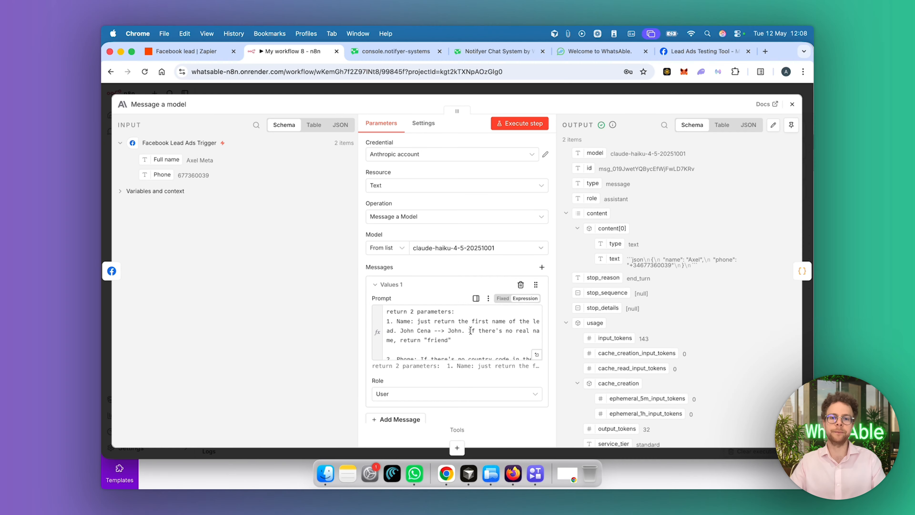
pyautogui.scroll(-2, 470, 330)
pyautogui.scroll(2, 474, 331)
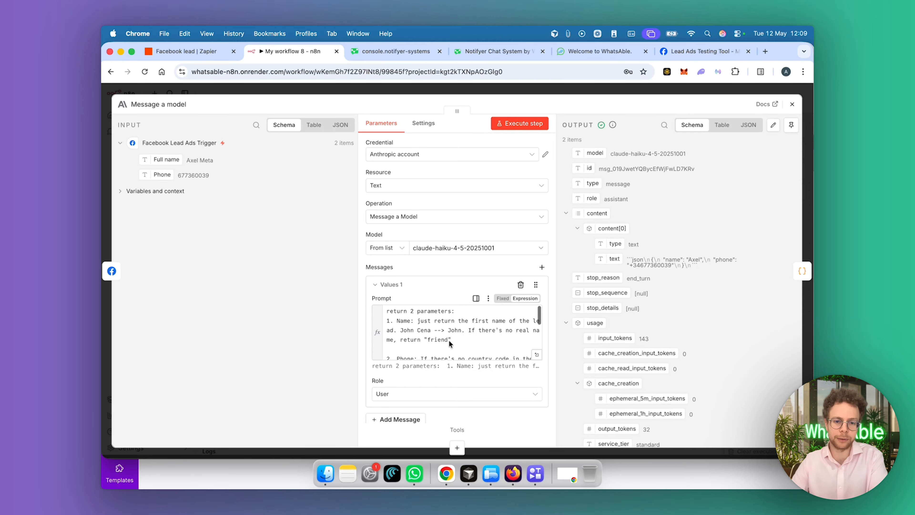
pyautogui.scroll(-1, 449, 340)
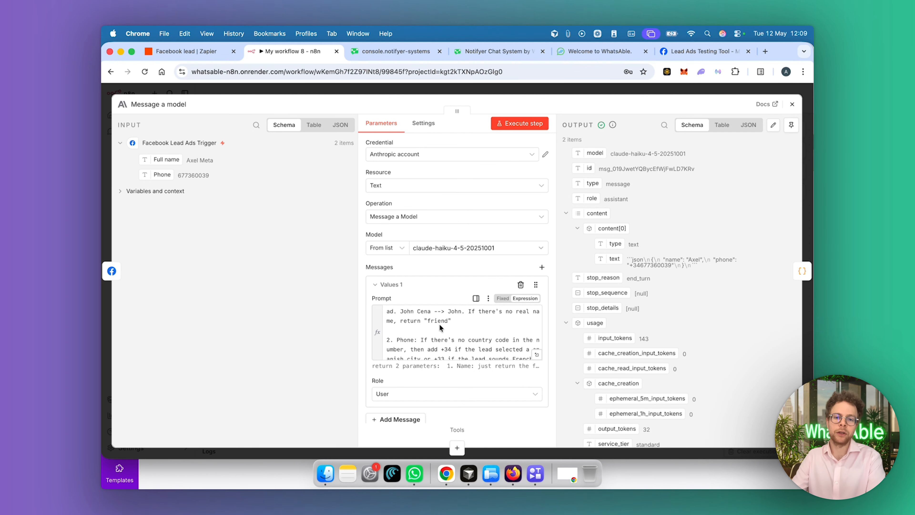
pyautogui.scroll(-1, 438, 324)
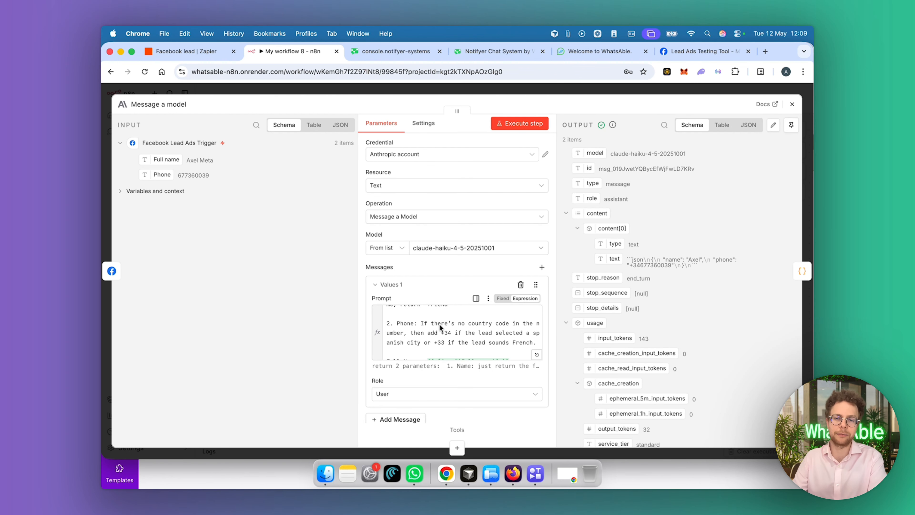
pyautogui.scroll(-1, 439, 325)
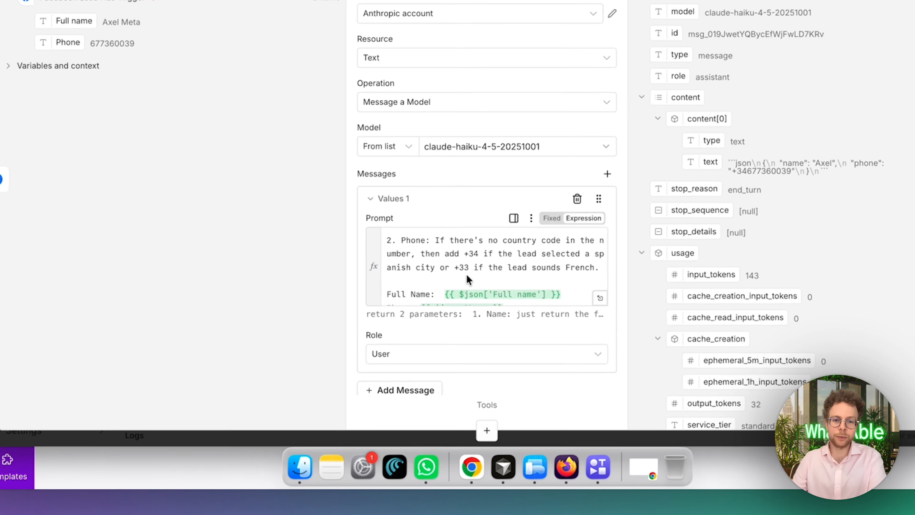
pyautogui.click(430, 334)
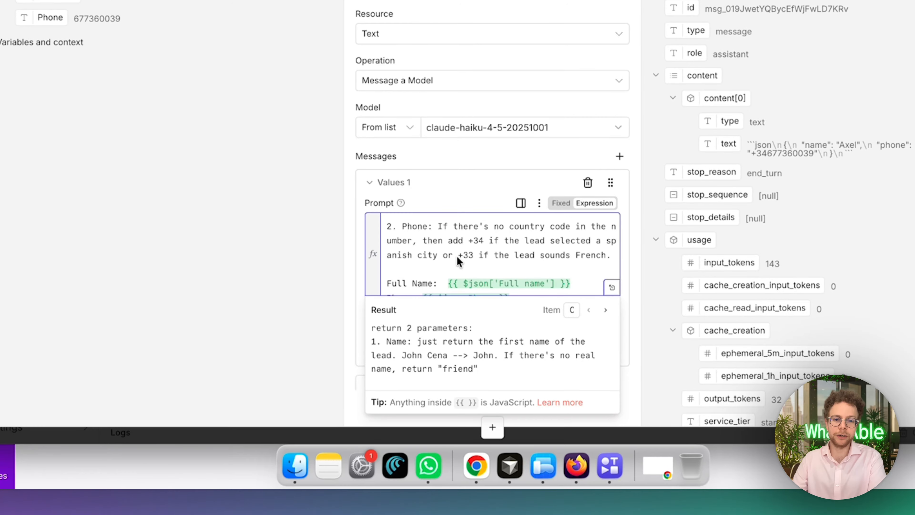
pyautogui.click(552, 246)
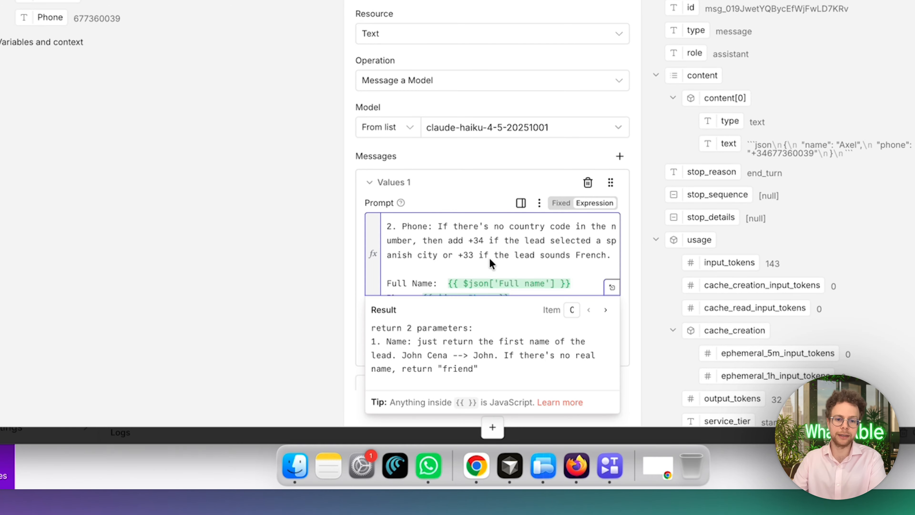
# Review the prompt's JSON return instruction and the model's JSON text output, and close the Message a model node
pyautogui.scroll(-3, 489, 258)
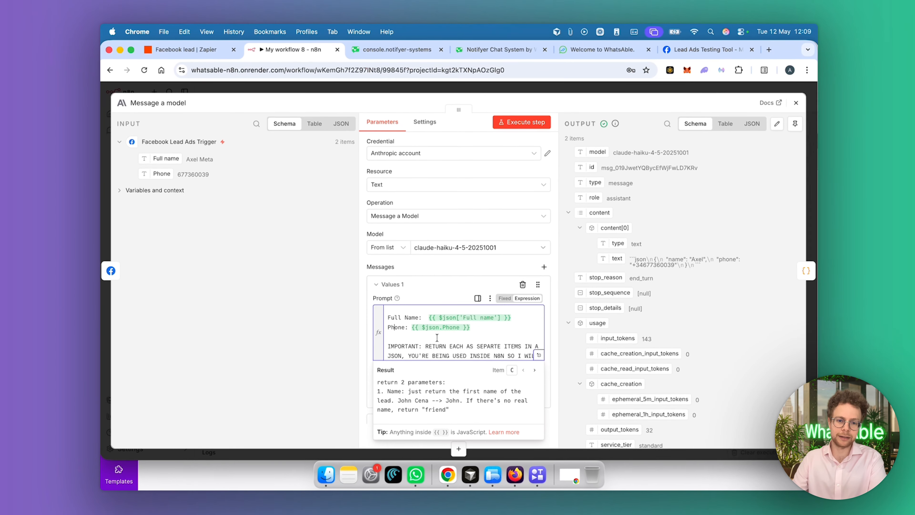
pyautogui.scroll(-2, 541, 360)
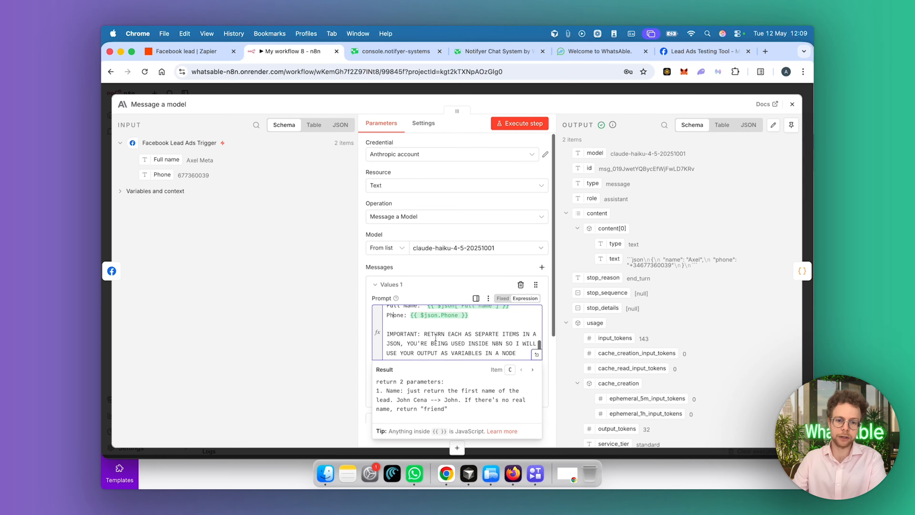
pyautogui.scroll(-1, 435, 338)
pyautogui.moveTo(631, 265); pyautogui.dragTo(699, 270)
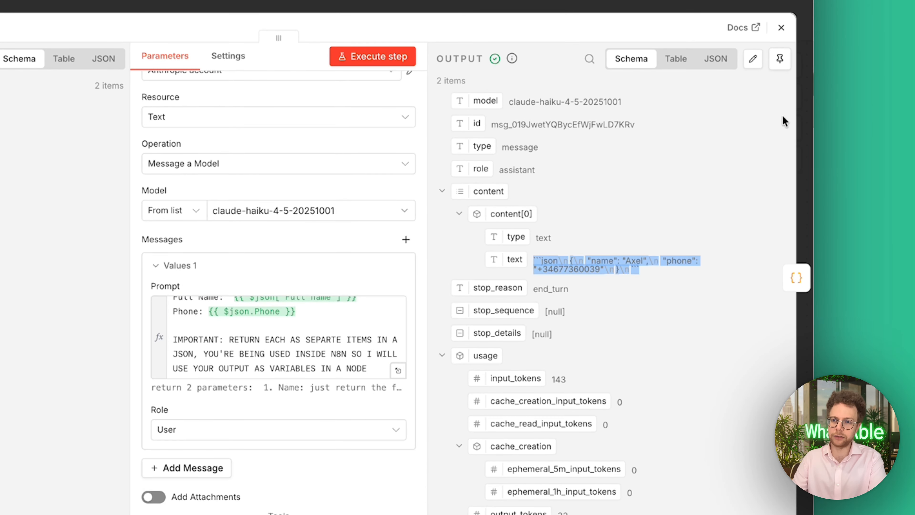
pyautogui.click(782, 27)
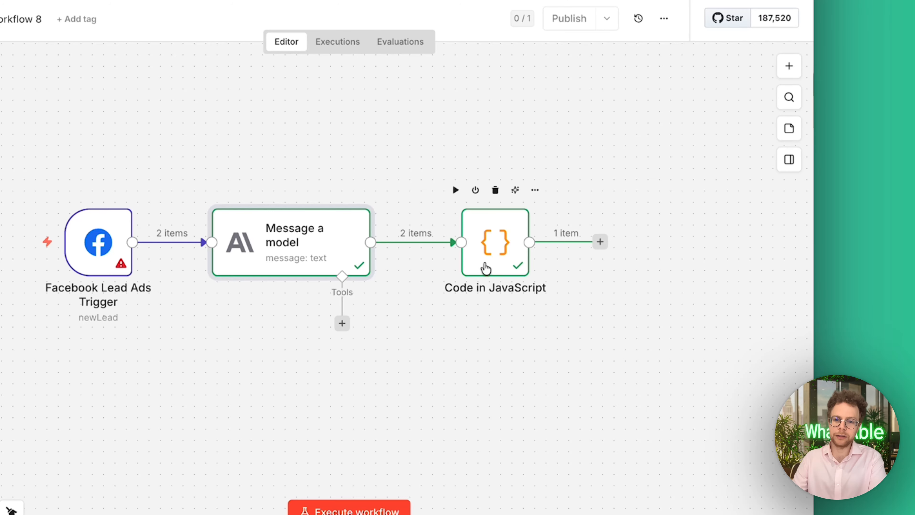
# Open the Code in JavaScript node, check its parsing code and its name and phone output, and close it
pyautogui.click(485, 268)
pyautogui.doubleClick(485, 260)
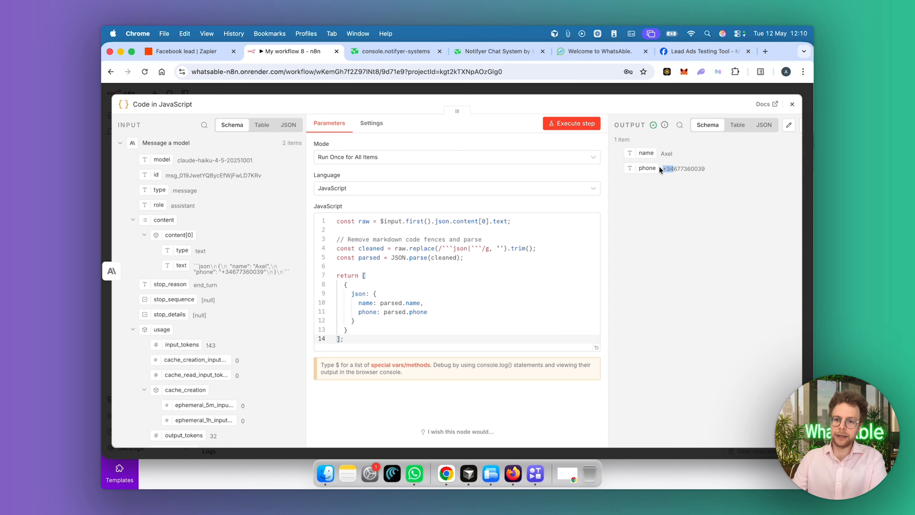
pyautogui.click(790, 106)
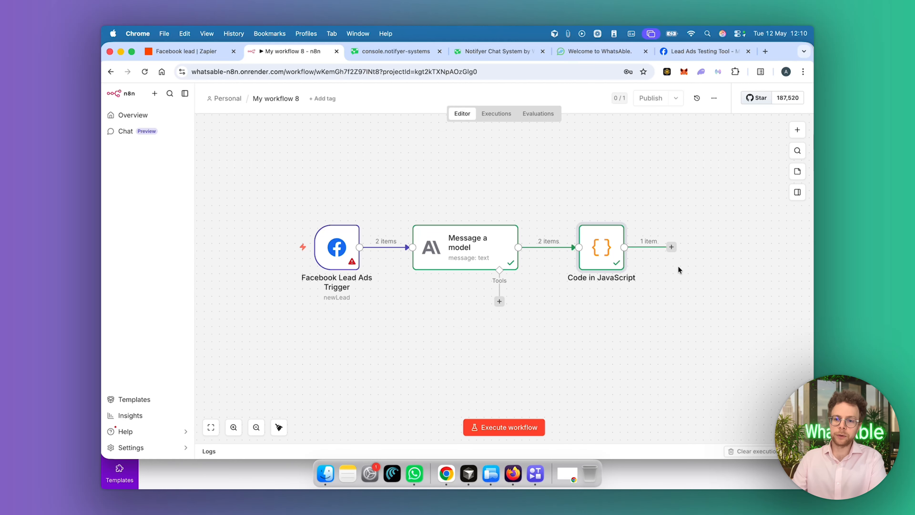
# Add a WhatsAble Send whatsapp message node after Code in JavaScript with the product operation Send Message Template
pyautogui.click(671, 248)
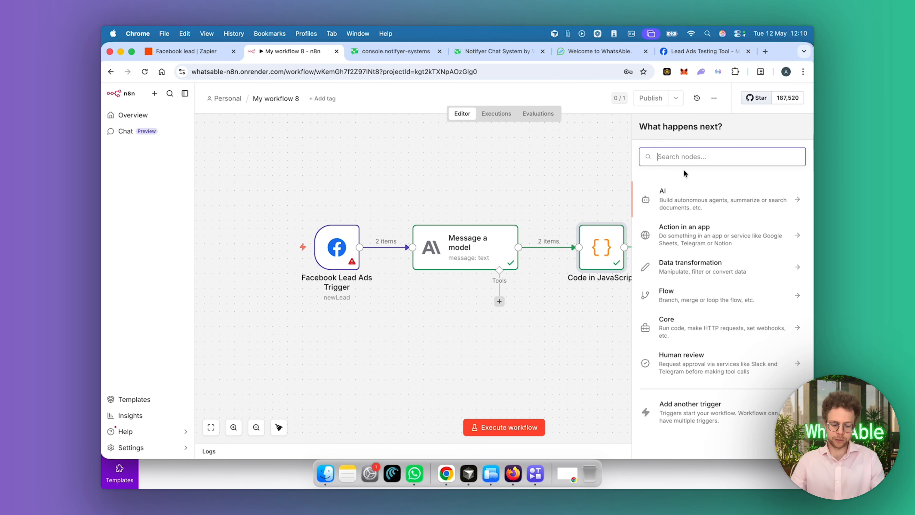
pyautogui.write('what')
pyautogui.press('Return')
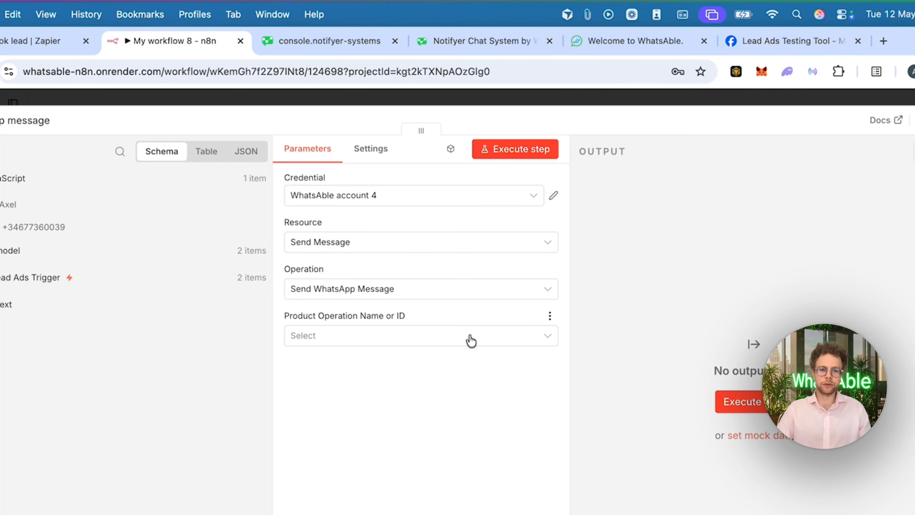
pyautogui.click(471, 340)
pyautogui.click(466, 375)
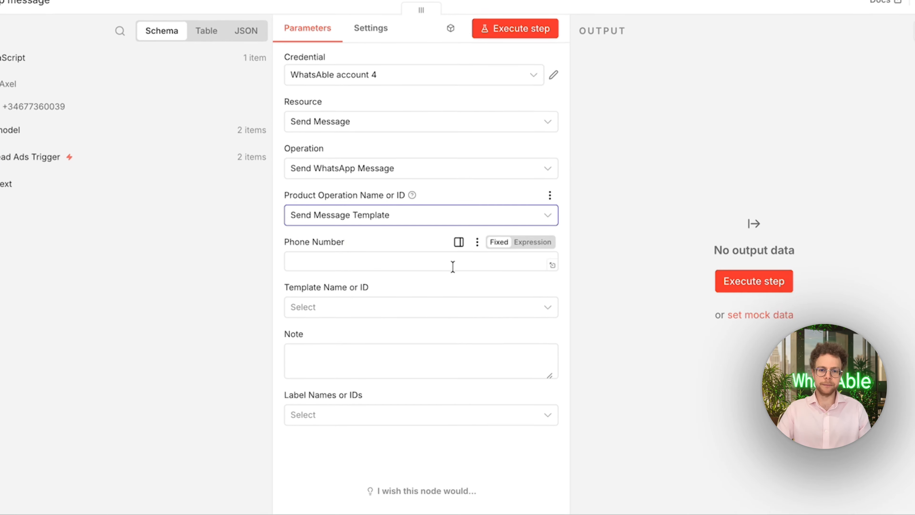
# Map the phone output of Code in JavaScript into the Phone Number of the message
pyautogui.click(453, 267)
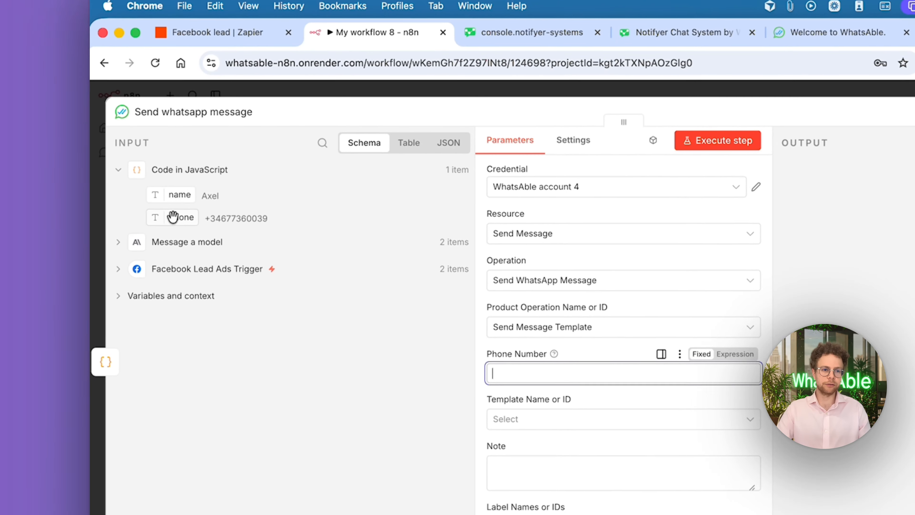
pyautogui.moveTo(175, 217); pyautogui.dragTo(512, 383)
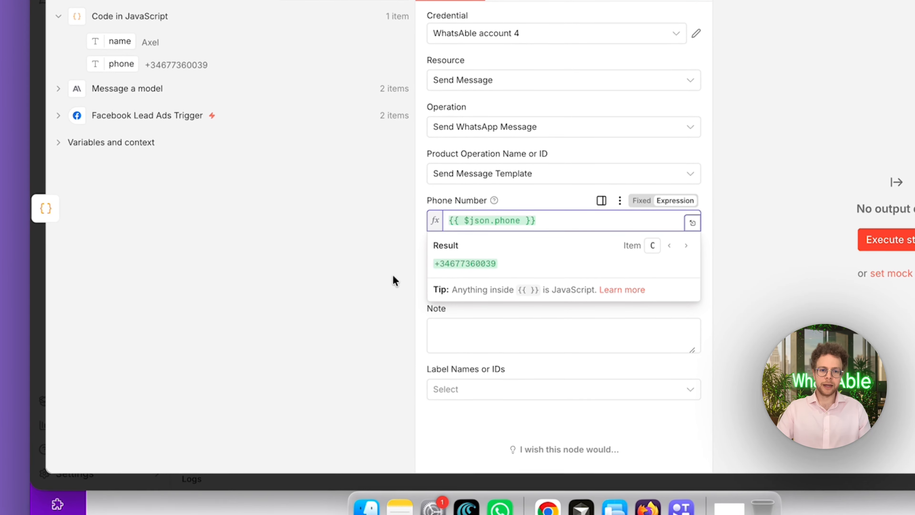
pyautogui.click(391, 278)
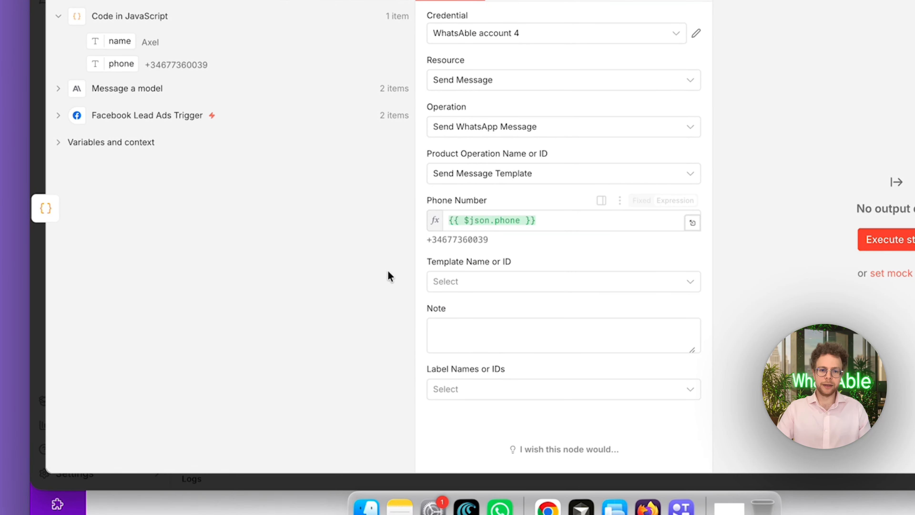
# Try the follow_up template for the WhatsApp message and clear the Template Name or ID field
pyautogui.click(494, 280)
pyautogui.scroll(-10, 518, 181)
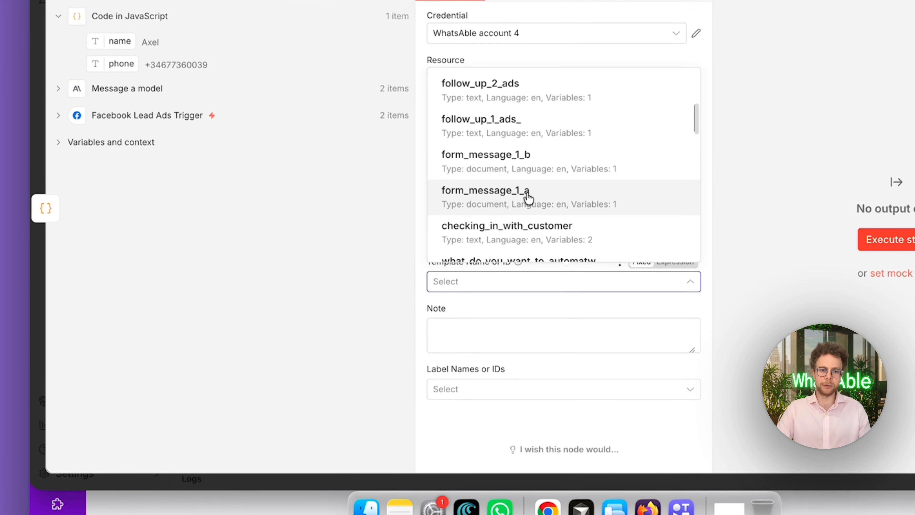
pyautogui.click(529, 216)
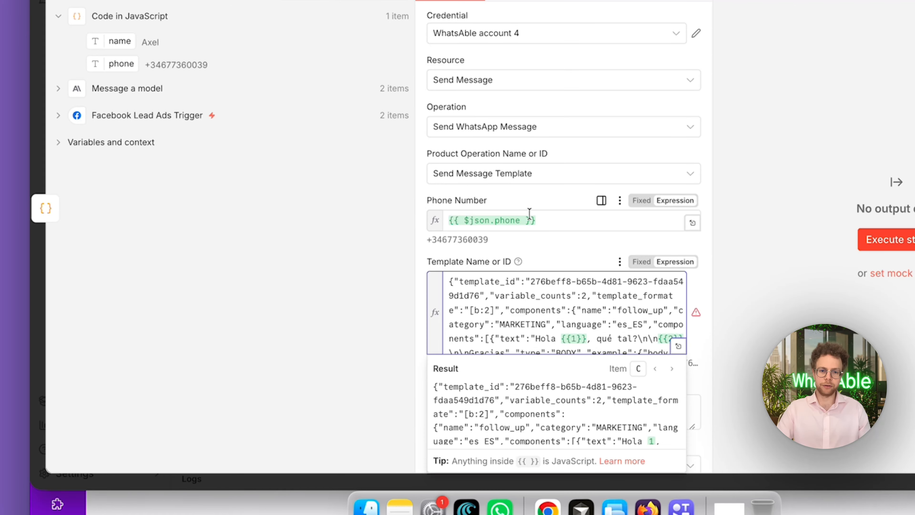
pyautogui.click(564, 222)
pyautogui.click(346, 319)
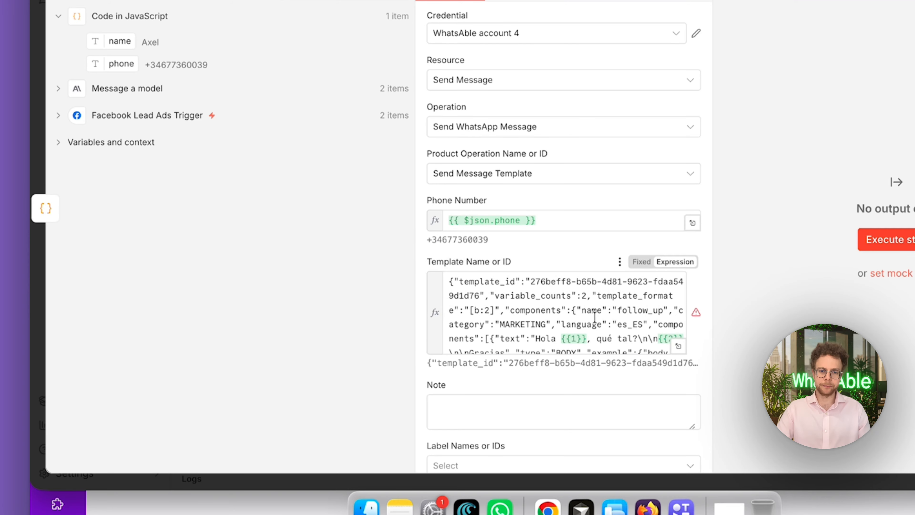
pyautogui.click(609, 313)
pyautogui.press('super+a')
pyautogui.press('BackSpace')
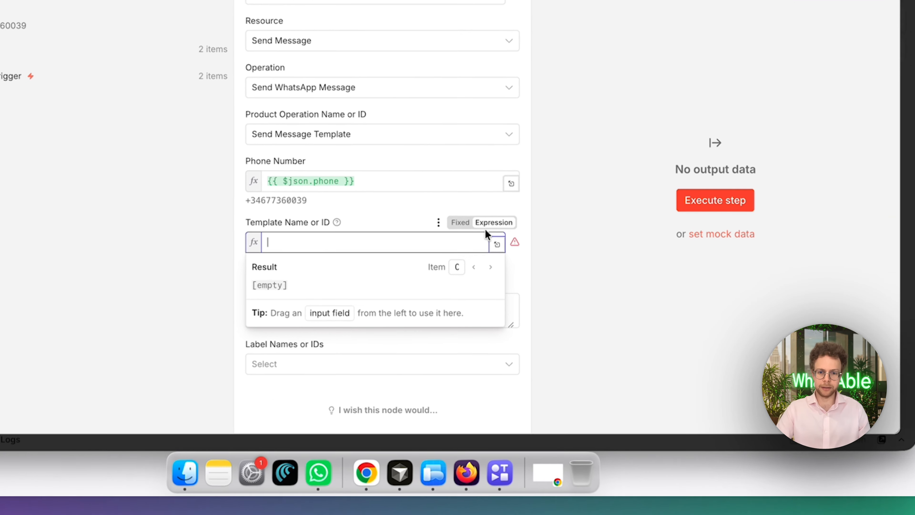
# Try the company_overview_pdf template, check its Values to Send, and clear the template field again
pyautogui.click(642, 262)
pyautogui.click(602, 282)
pyautogui.scroll(-10, 355, 163)
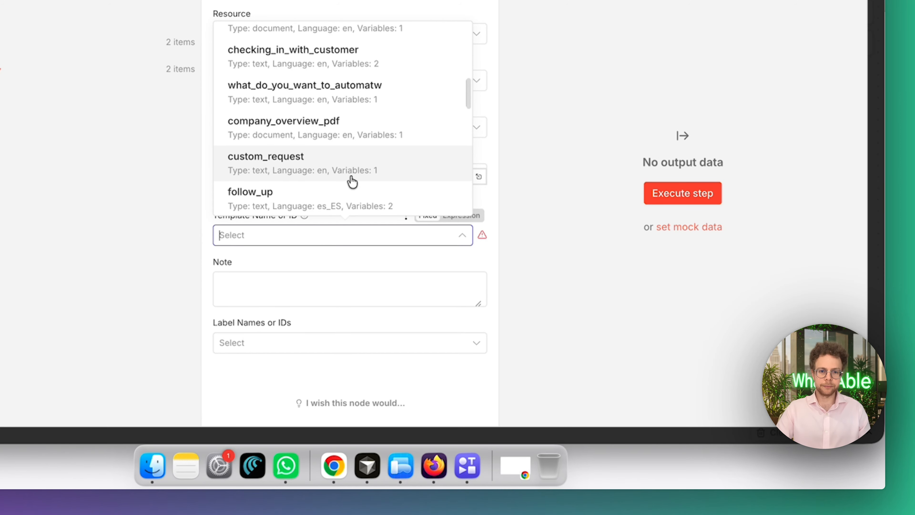
pyautogui.moveTo(351, 192); pyautogui.dragTo(373, 138)
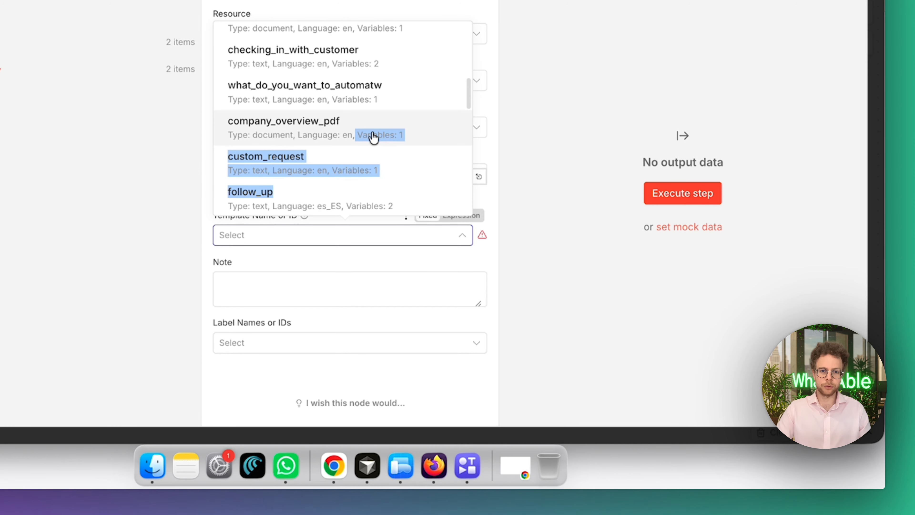
pyautogui.click(374, 137)
pyautogui.click(342, 212)
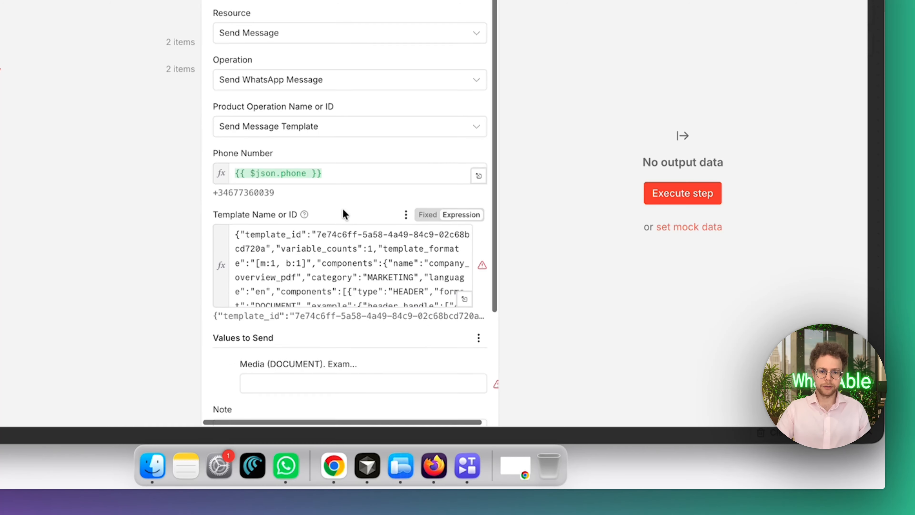
pyautogui.scroll(-4, 343, 212)
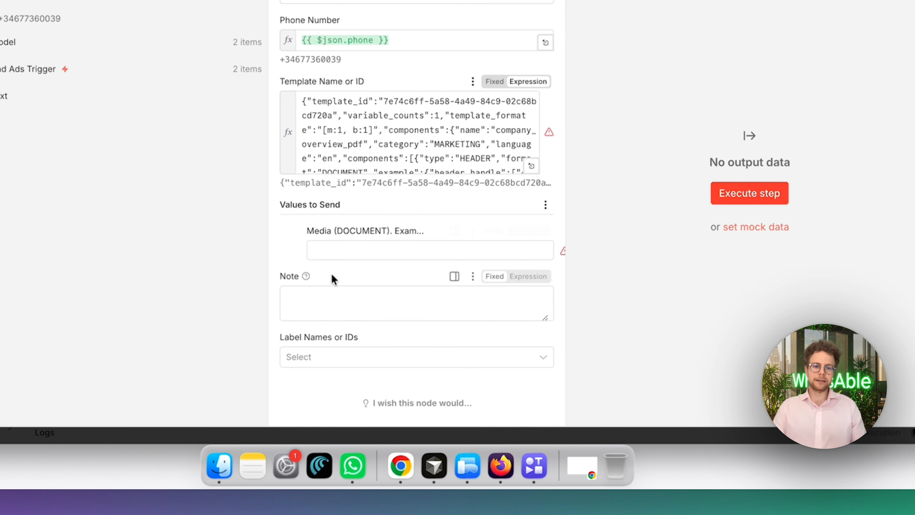
pyautogui.click(271, 249)
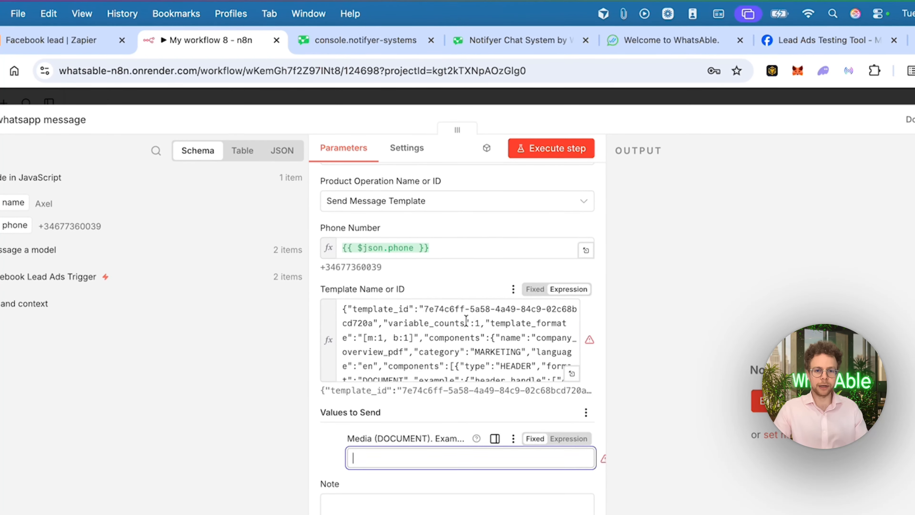
pyautogui.click(578, 120)
pyautogui.press('super+a')
pyautogui.press('BackSpace')
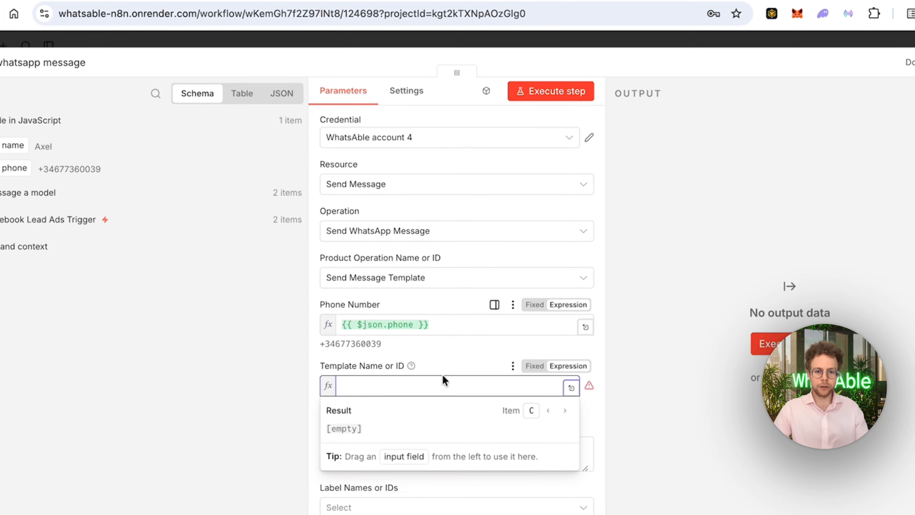
# Try the check_status_of_customer template, and switch the selection to ads_free_setup_followup3
pyautogui.click(534, 248)
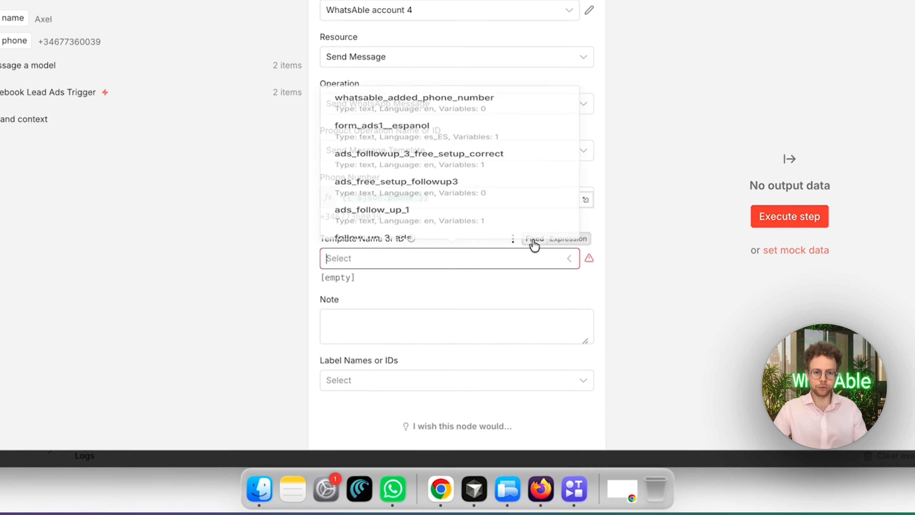
pyautogui.scroll(-5, 468, 218)
pyautogui.scroll(-1, 468, 219)
pyautogui.click(468, 215)
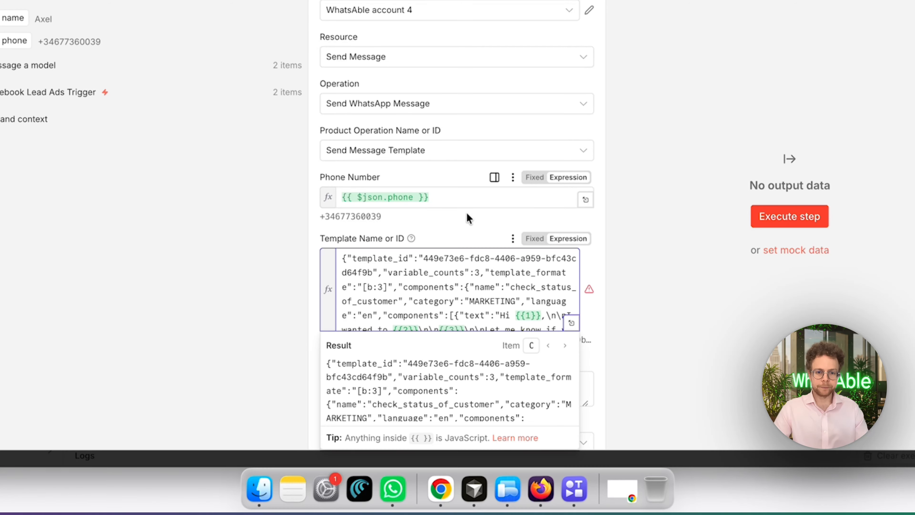
pyautogui.scroll(-3, 457, 233)
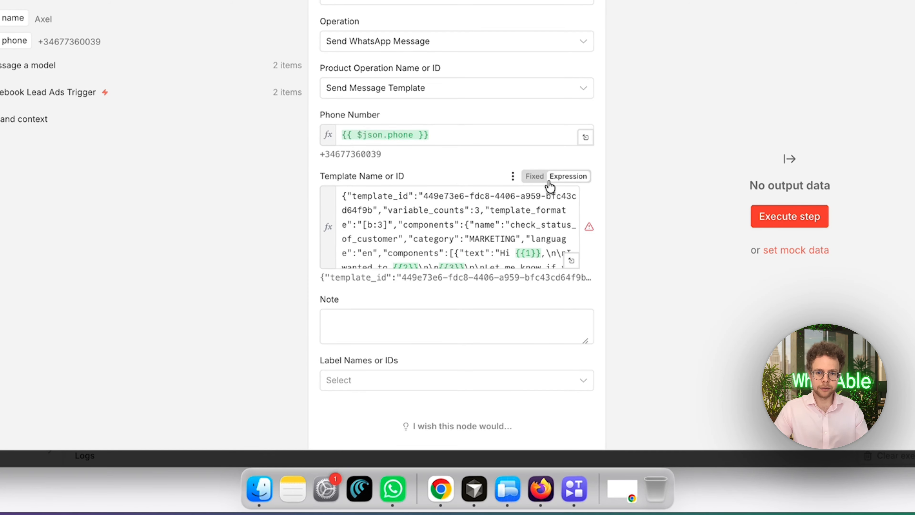
pyautogui.click(536, 177)
pyautogui.click(493, 168)
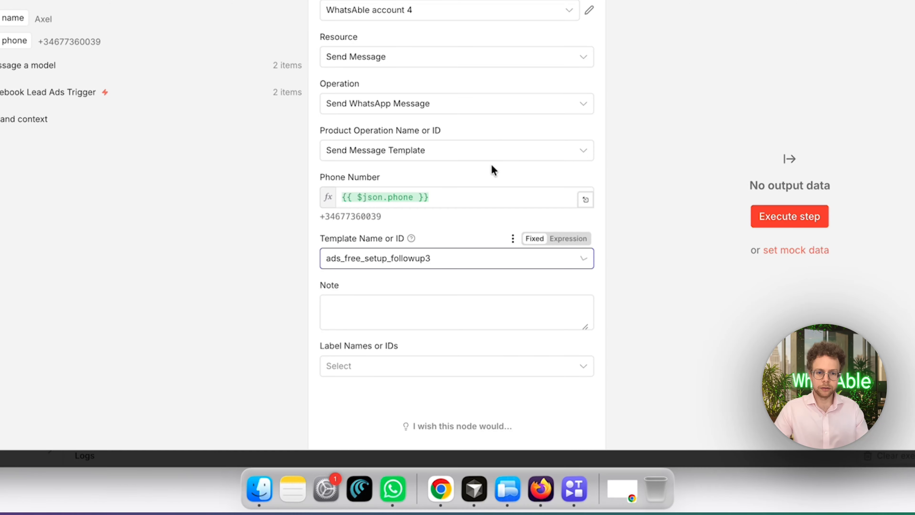
# Choose the checking_in_with_customer template for the WhatsApp message and view its body variables
pyautogui.click(521, 256)
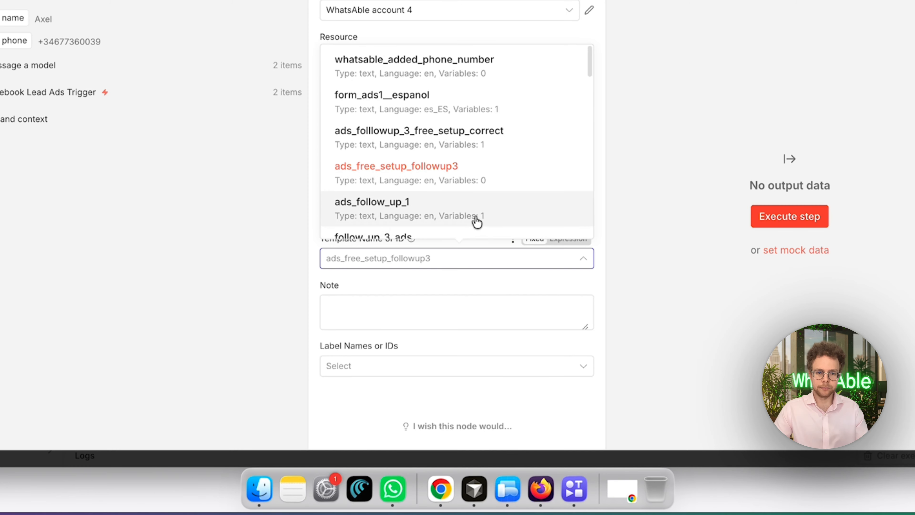
pyautogui.scroll(-10, 473, 219)
pyautogui.click(487, 120)
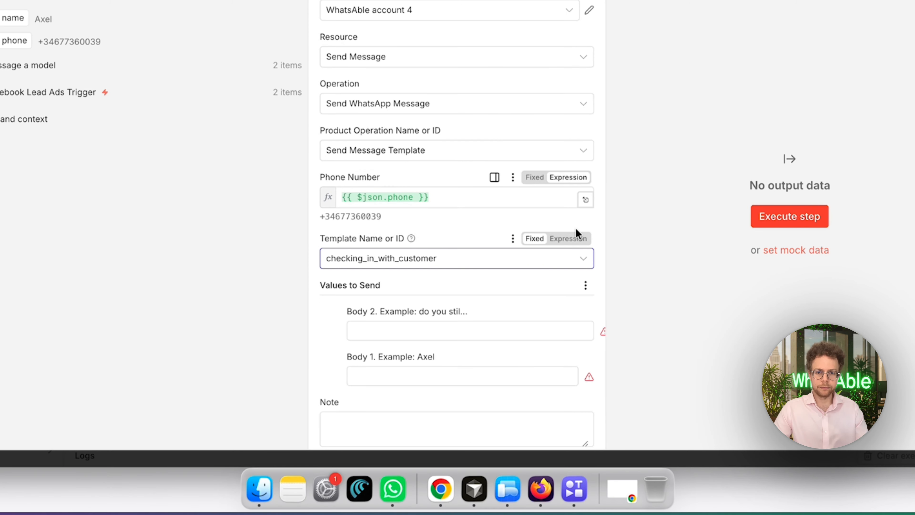
pyautogui.scroll(-3, 462, 285)
pyautogui.scroll(-2, 464, 284)
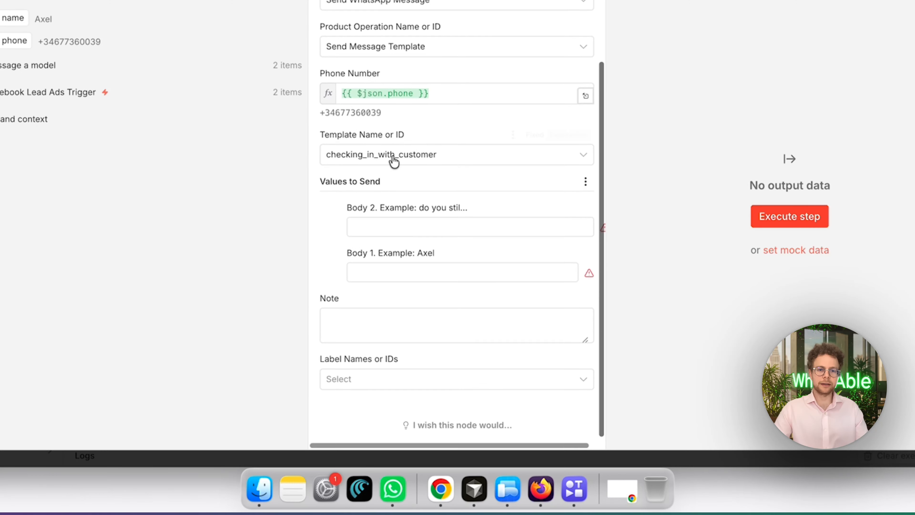
# Map the name output of Code in JavaScript into the Body 1 value of the template
pyautogui.click(410, 279)
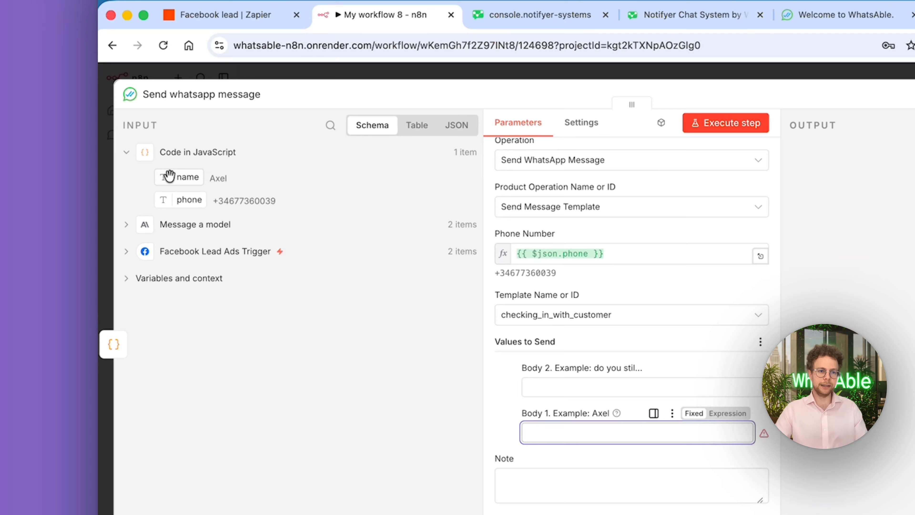
pyautogui.moveTo(13, 17); pyautogui.dragTo(392, 268)
pyautogui.moveTo(530, 338); pyautogui.dragTo(531, 341)
pyautogui.click(522, 294)
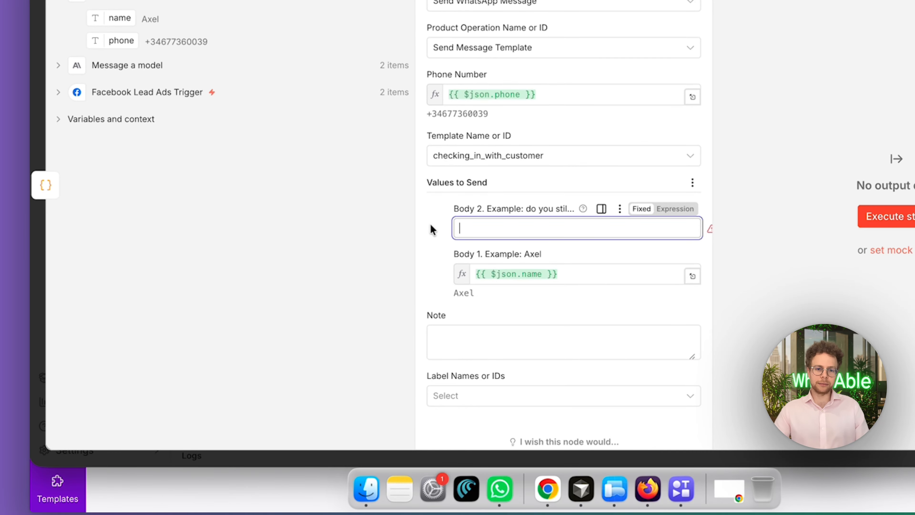
# Set the Body 2 value of the template to "renting the home"
pyautogui.click(444, 219)
pyautogui.click(515, 229)
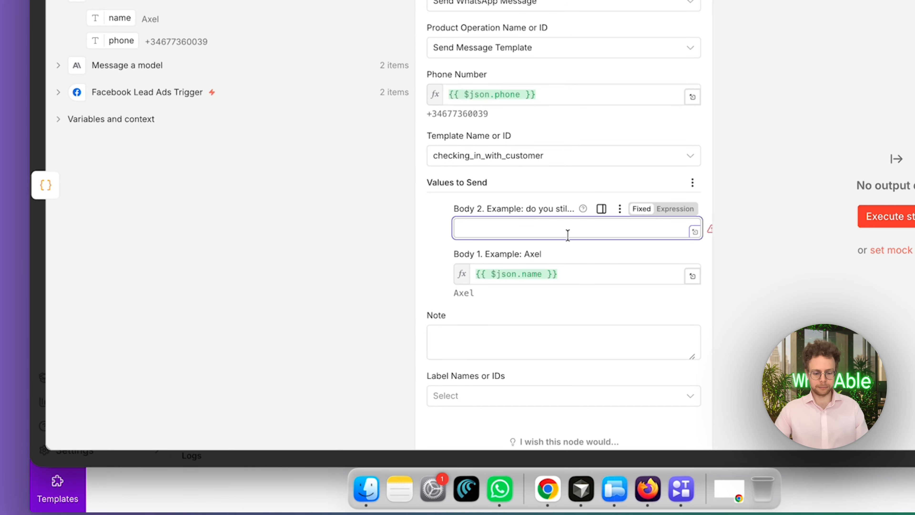
pyautogui.write('renting the home')
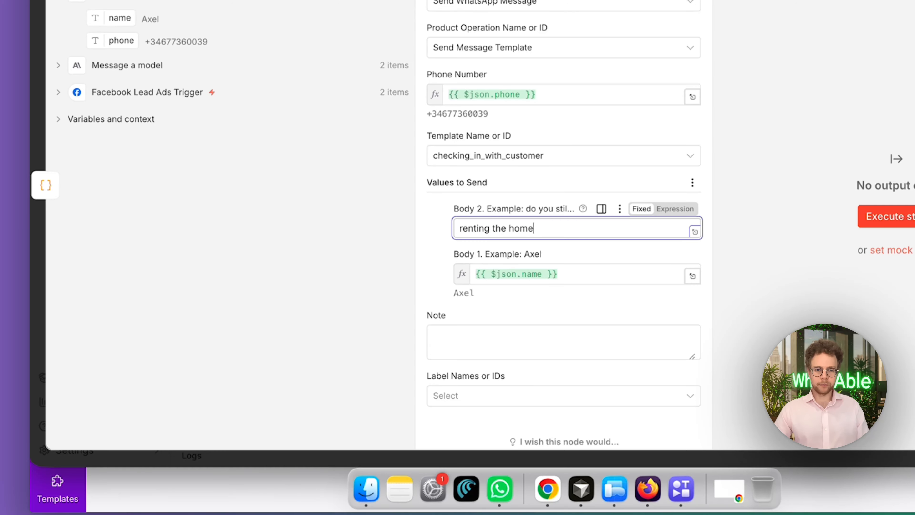
# Fill the note with "Name;" followed by the Full name field from the Facebook Lead Ads Trigger
pyautogui.click(577, 349)
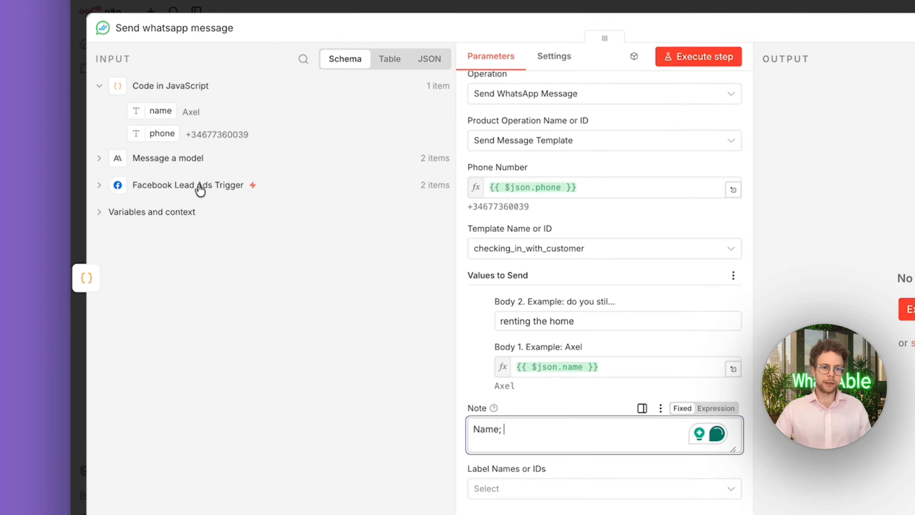
pyautogui.click(157, 93)
pyautogui.moveTo(207, 231); pyautogui.dragTo(579, 499)
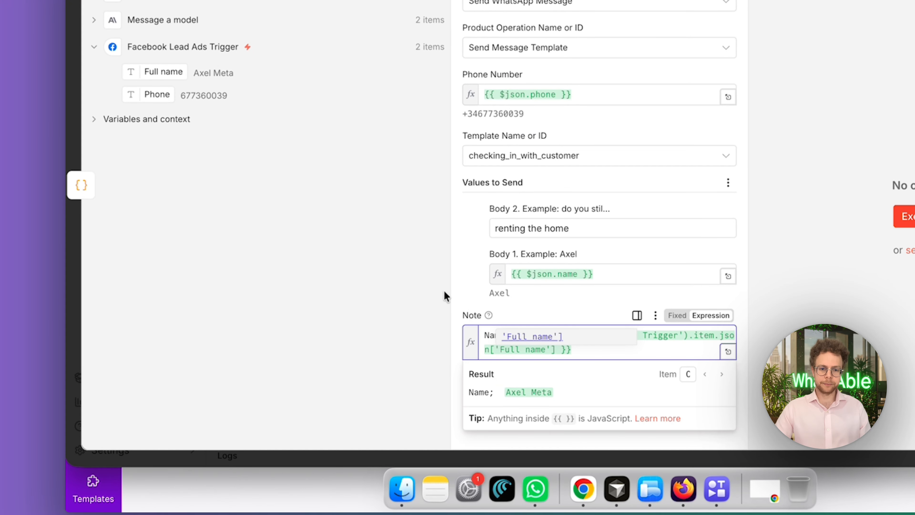
# Add two line breaks after the Full name field in the note
pyautogui.click(601, 353)
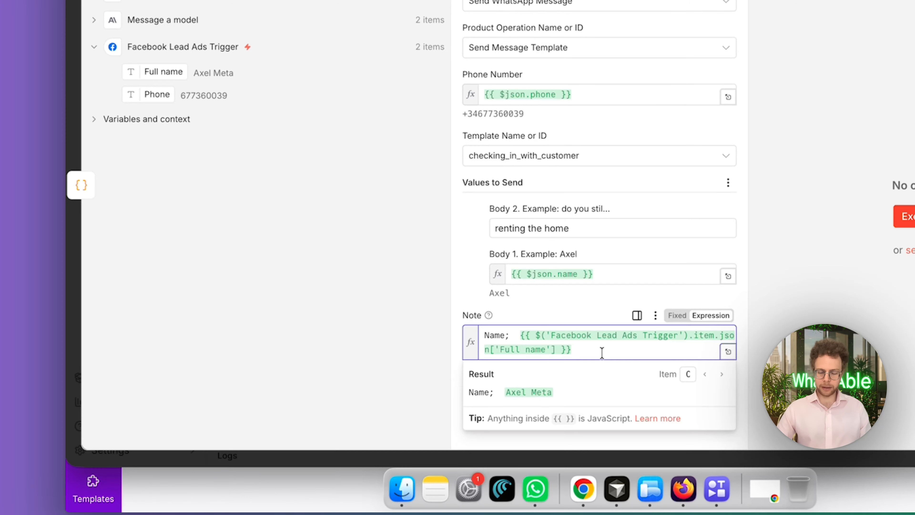
pyautogui.press('Return')
pyautogui.press('Return')
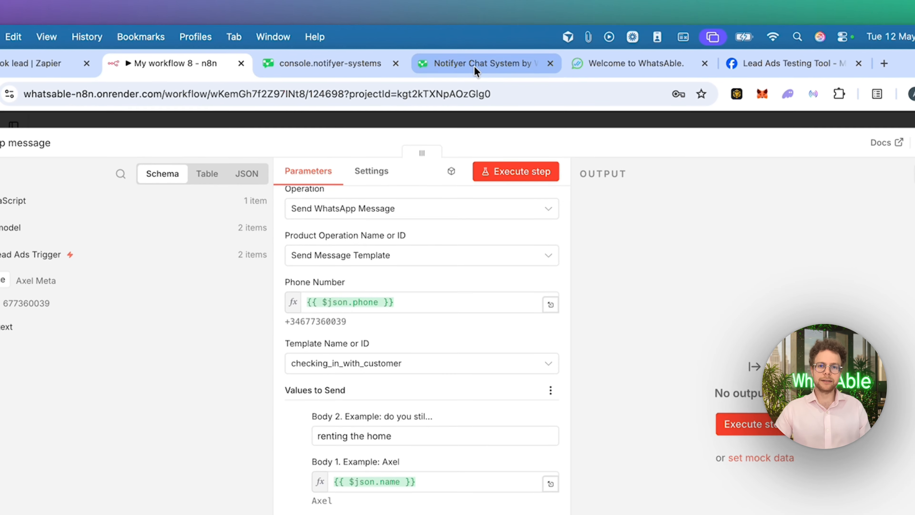
# Look at the open customer conversation in the Notifyer chat system and return to the n8n workflow
pyautogui.click(476, 68)
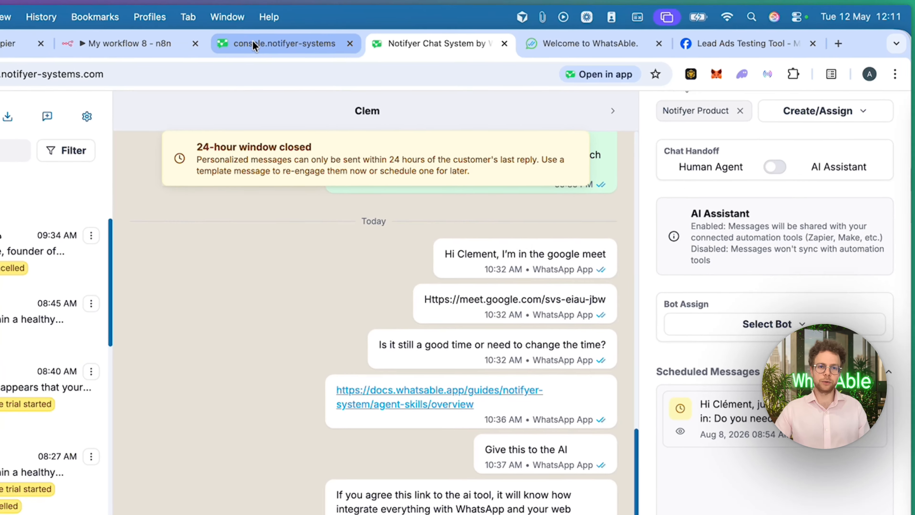
pyautogui.click(299, 66)
pyautogui.click(139, 62)
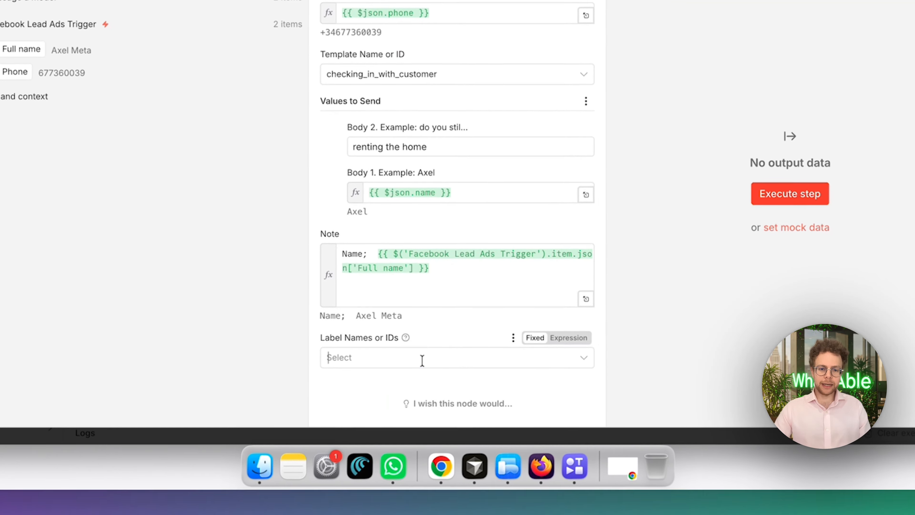
# Assign the Agency label to the WhatsApp message, switch the label value to an expression, and close the node settings
pyautogui.click(497, 511)
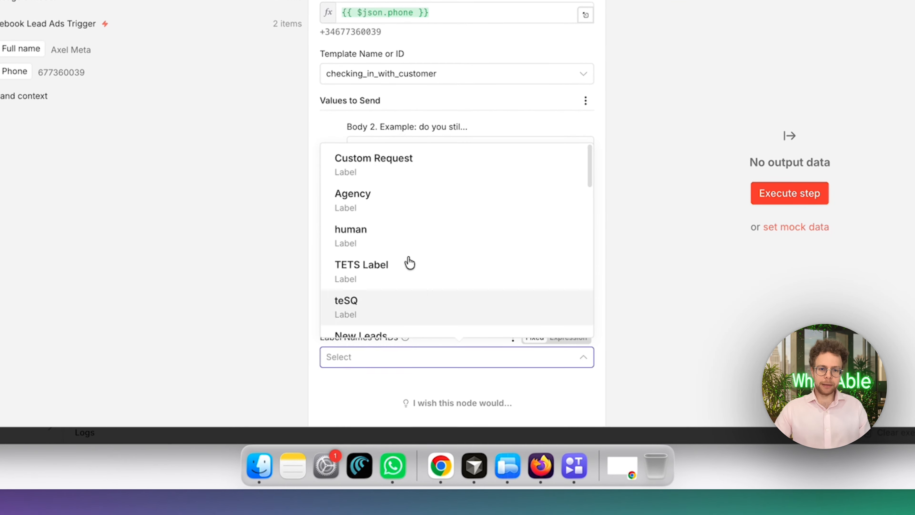
pyautogui.click(403, 208)
pyautogui.click(442, 375)
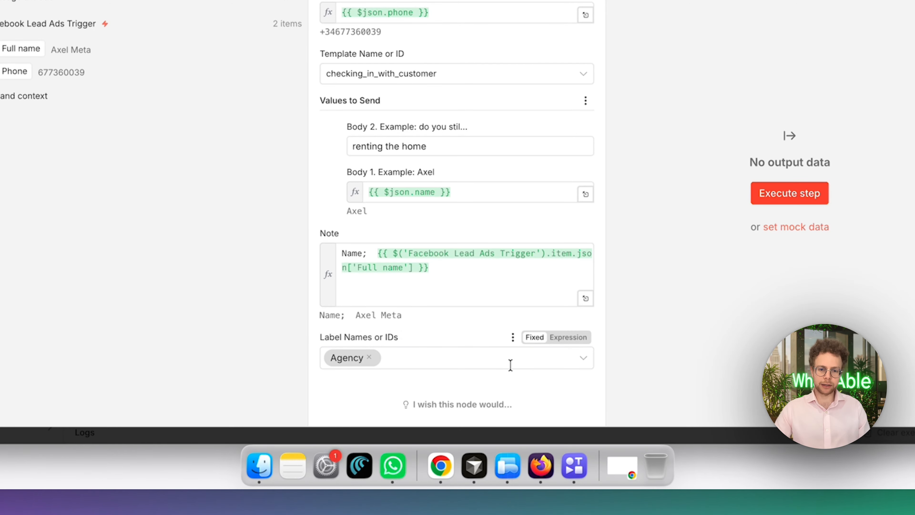
pyautogui.click(567, 339)
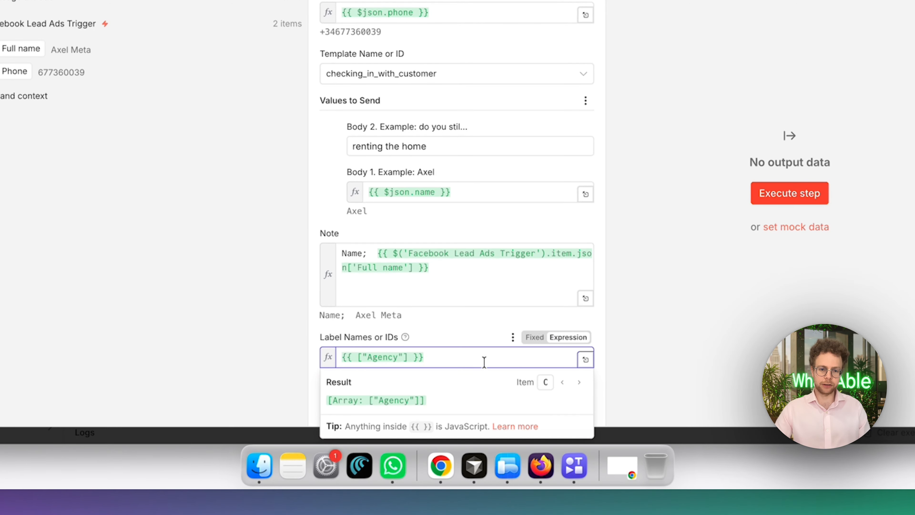
pyautogui.click(429, 329)
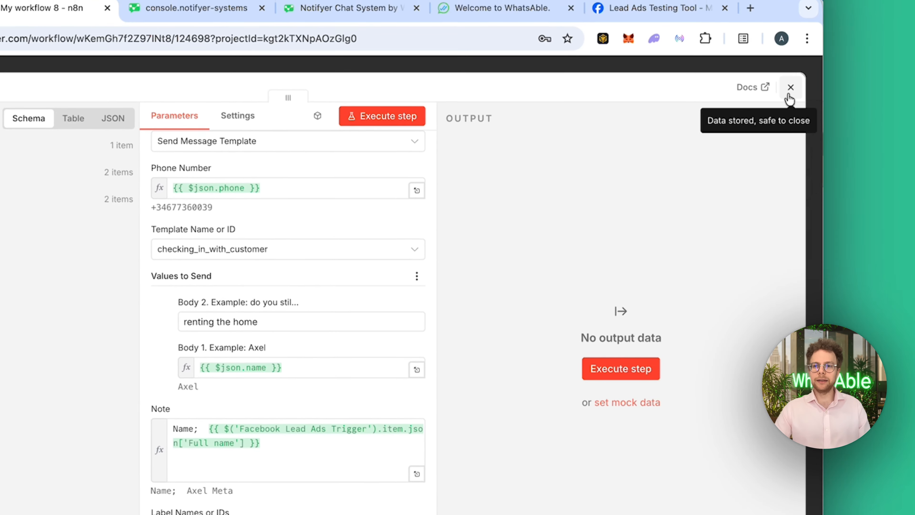
pyautogui.click(790, 86)
# Add the WhatsAble action "Schedule whatsapp message" after the Send whatsapp message node
pyautogui.moveTo(584, 454); pyautogui.dragTo(466, 453)
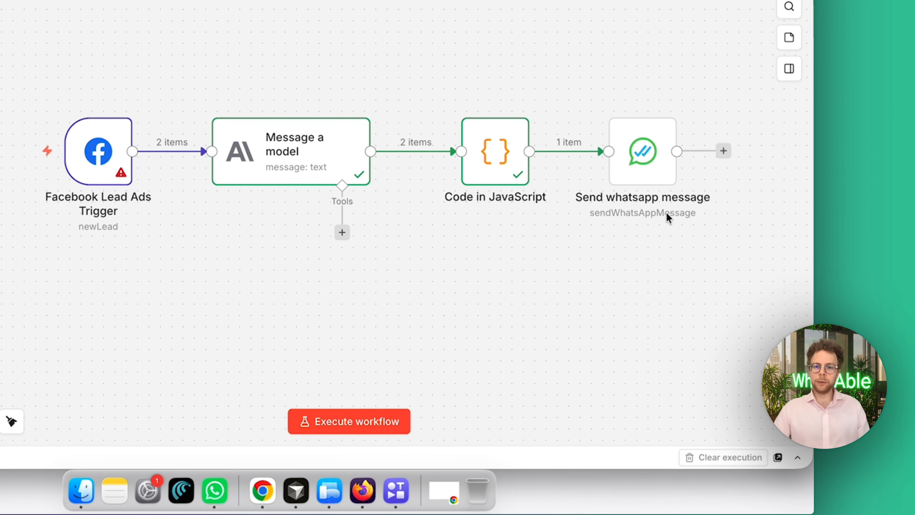
pyautogui.hscroll(2, 672, 377)
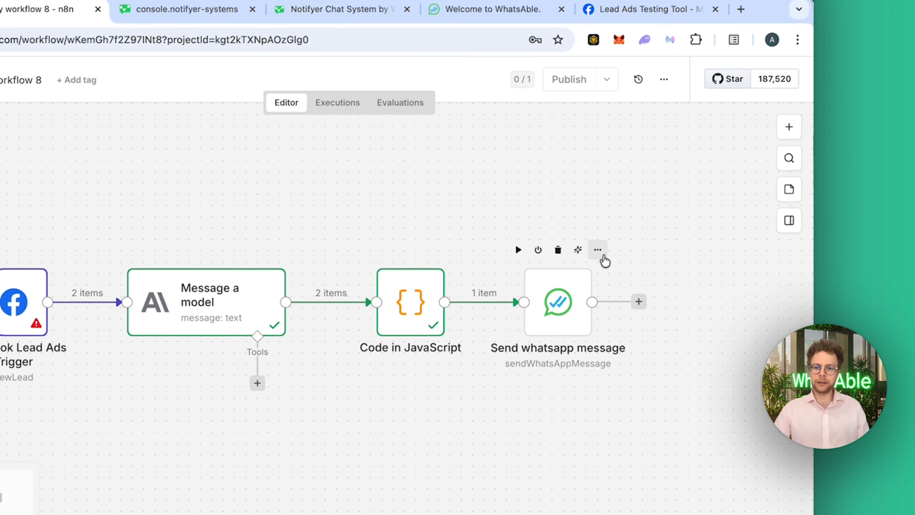
pyautogui.click(638, 311)
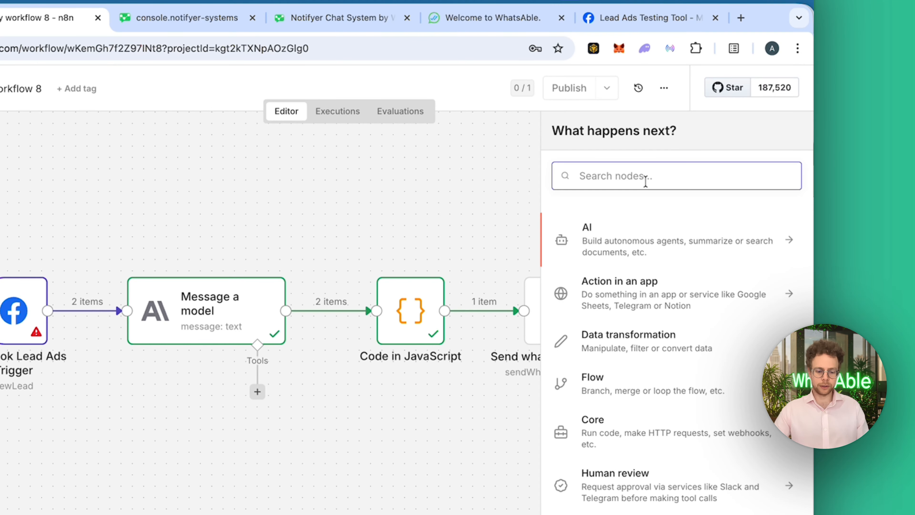
pyautogui.write('whatsab')
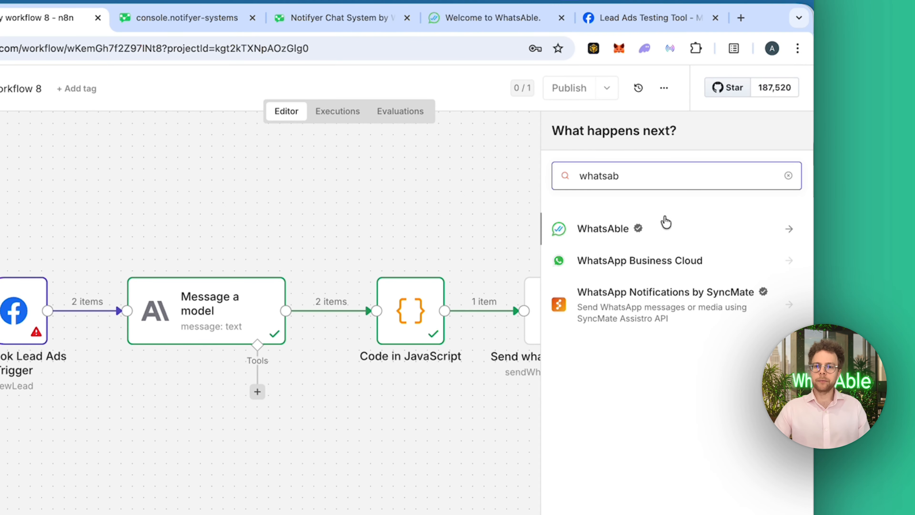
pyautogui.click(666, 224)
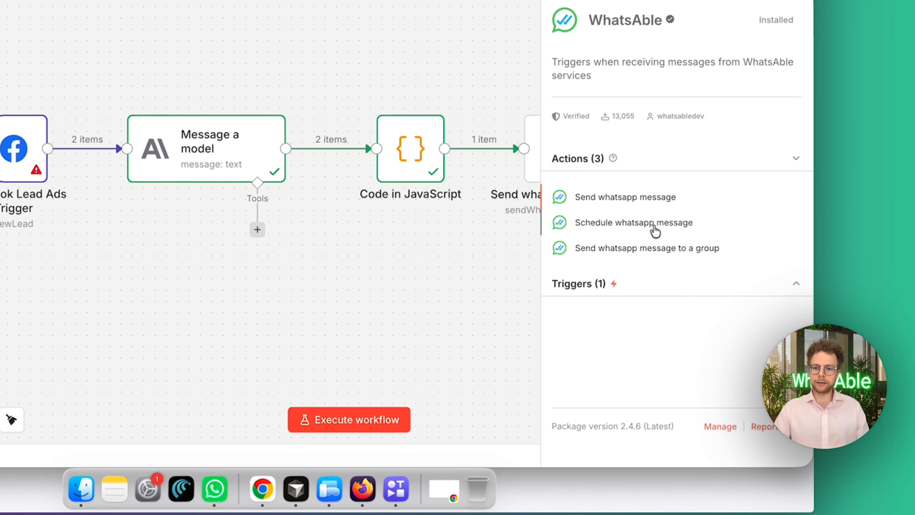
pyautogui.click(655, 228)
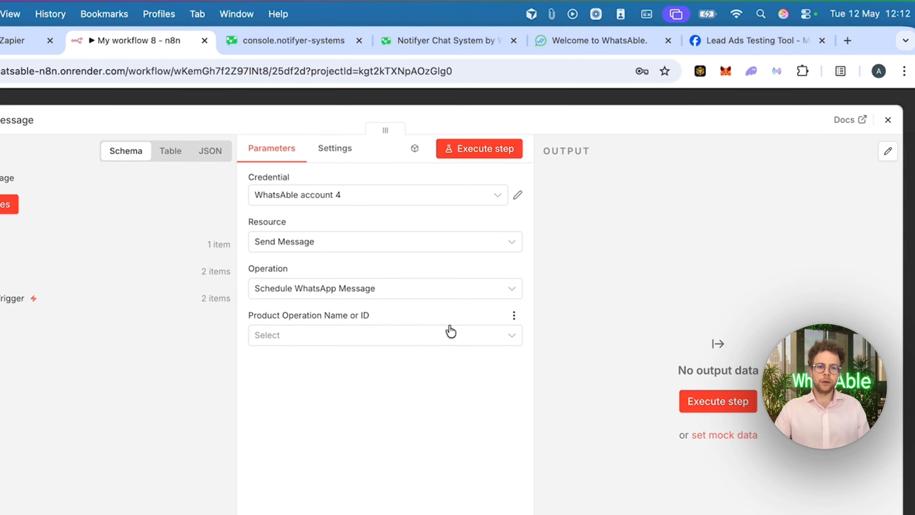
# Set the product operation to Send Message Template and map the phone output of Code in JavaScript into the phone number
pyautogui.click(450, 331)
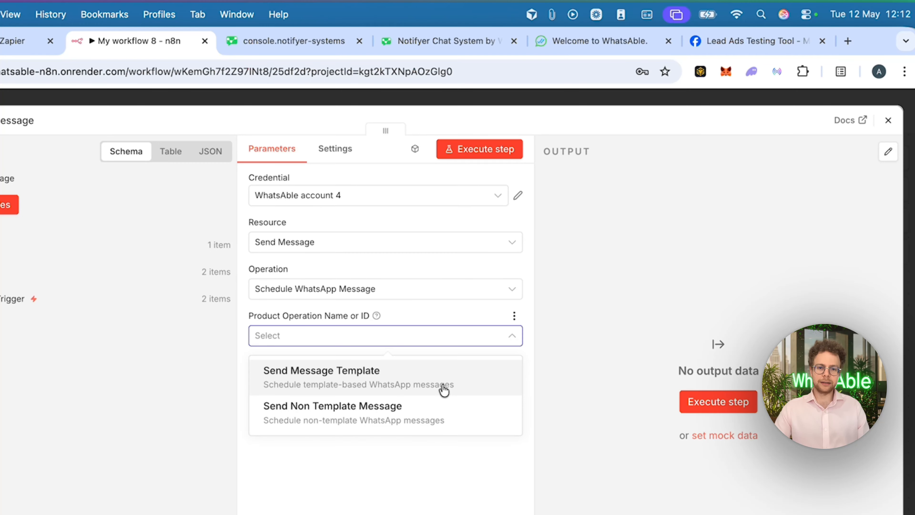
pyautogui.click(444, 389)
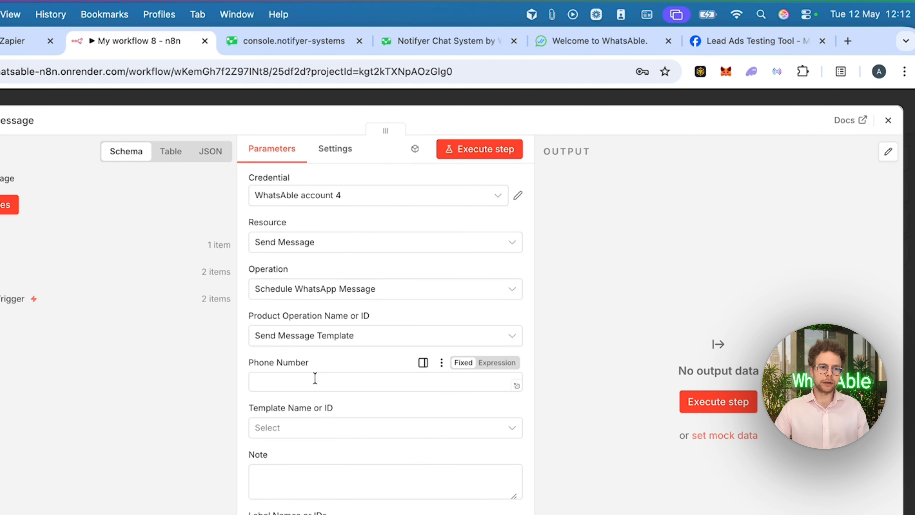
pyautogui.click(315, 377)
pyautogui.click(180, 180)
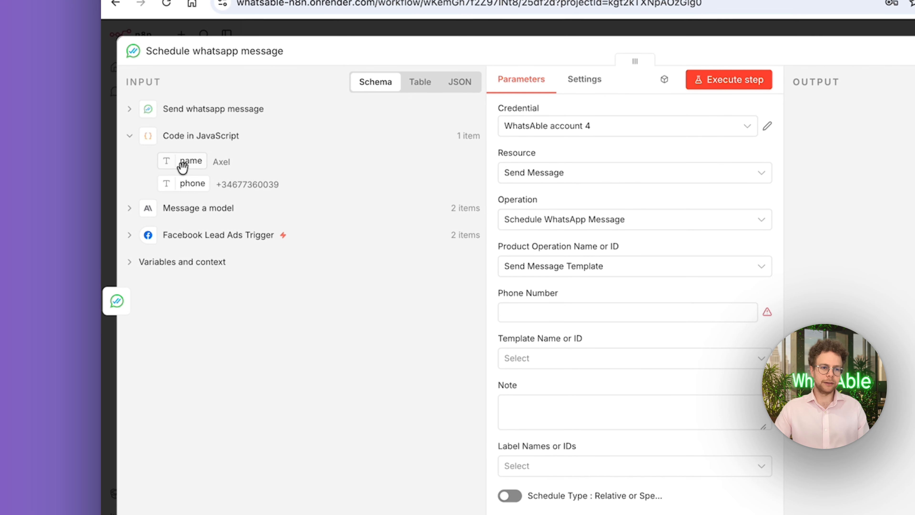
pyautogui.moveTo(188, 184); pyautogui.dragTo(548, 313)
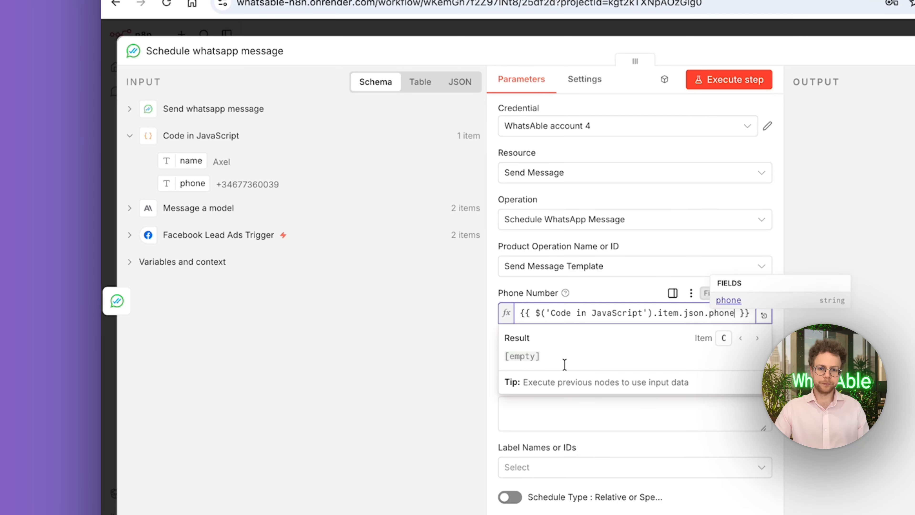
pyautogui.click(439, 341)
# Choose the ads_follow_up_1 template for the scheduled WhatsApp message
pyautogui.click(528, 375)
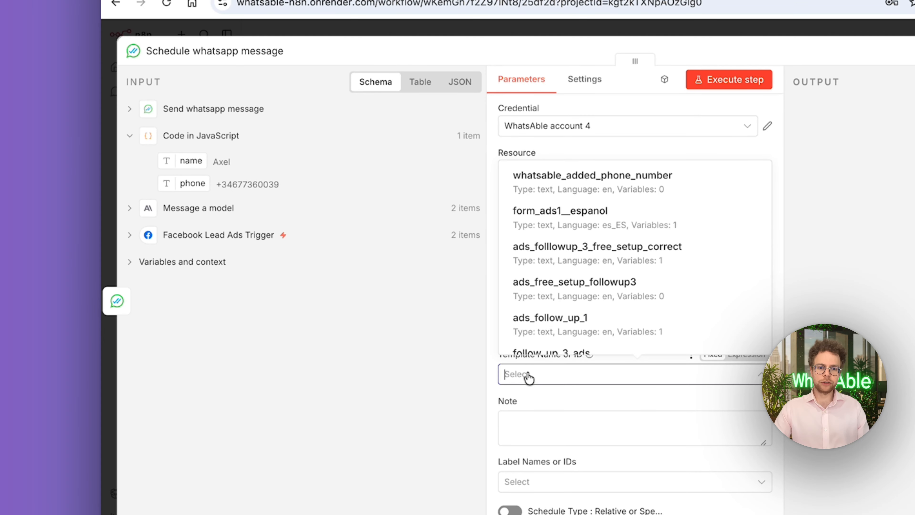
pyautogui.click(558, 318)
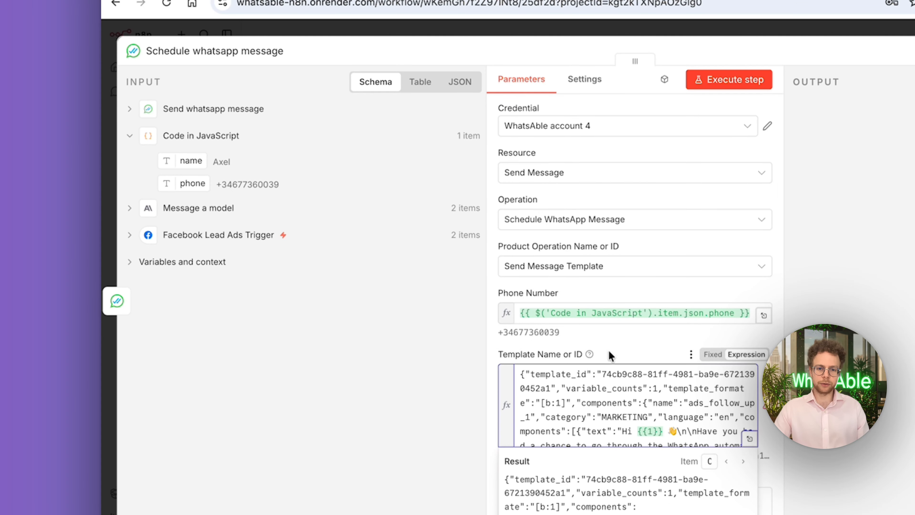
pyautogui.scroll(-9, 624, 336)
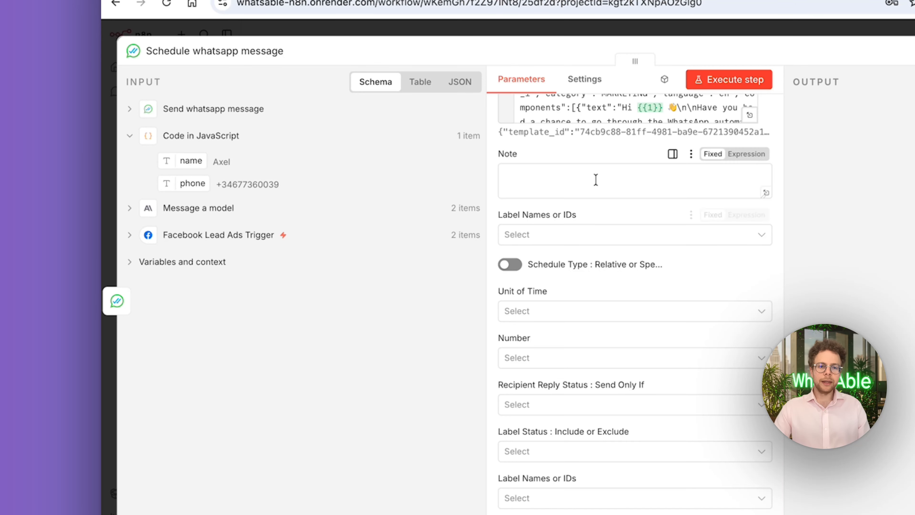
# Set the scheduled message's relative delay to 5 days
pyautogui.scroll(-1, 582, 315)
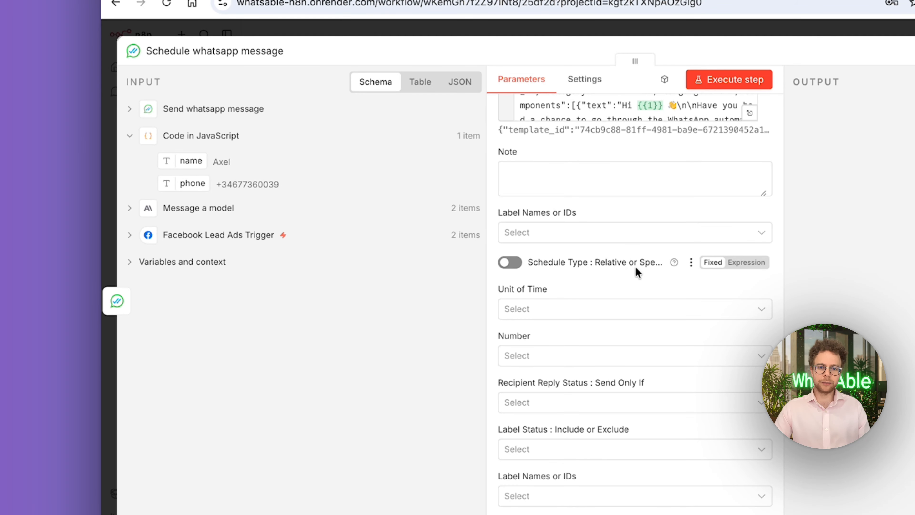
pyautogui.click(606, 313)
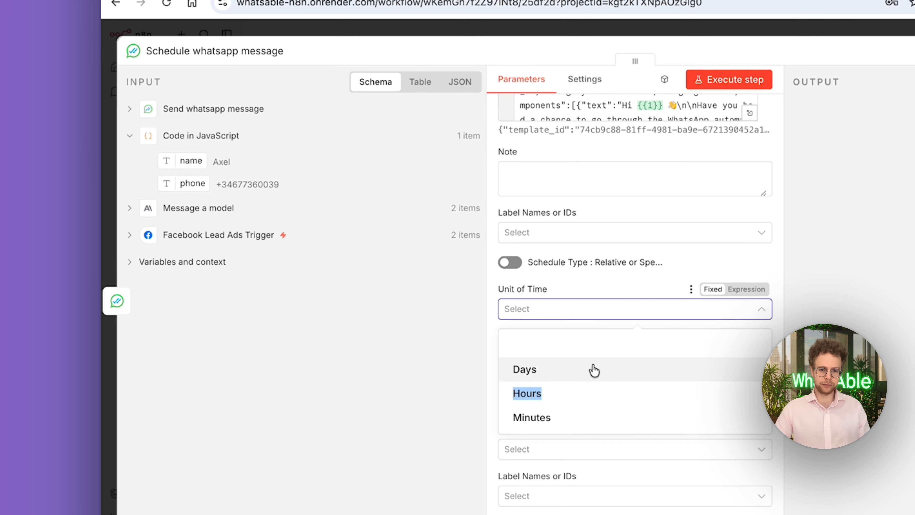
pyautogui.click(594, 370)
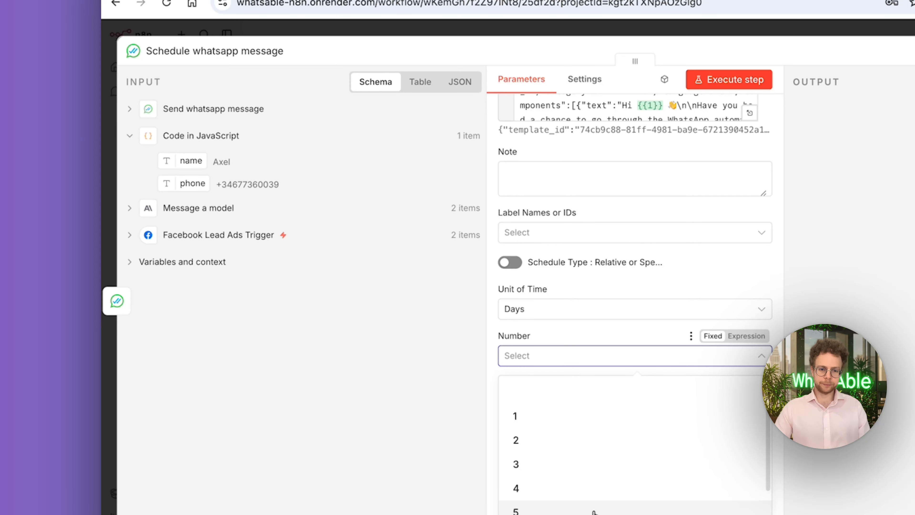
pyautogui.click(591, 510)
# Restrict the scheduled message's recipient reply status to "The Recipient Never Replied to Any Message"
pyautogui.click(560, 406)
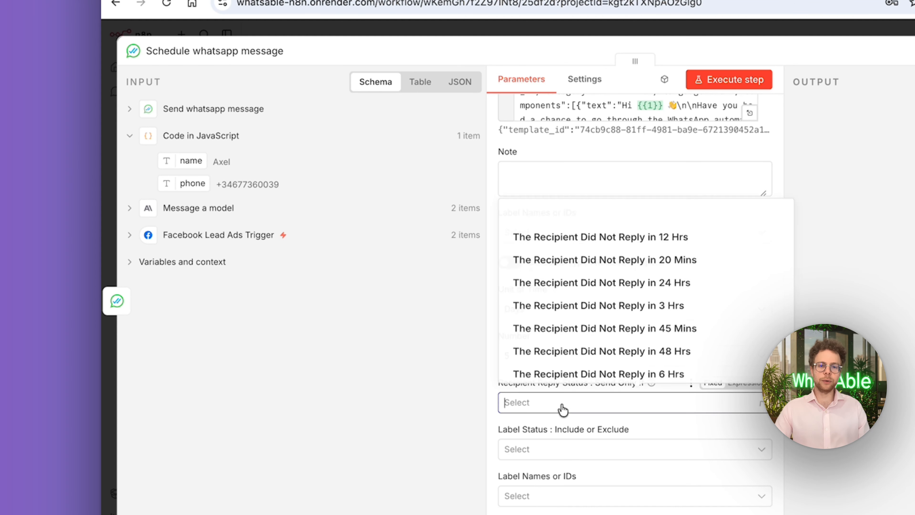
pyautogui.scroll(-3, 617, 298)
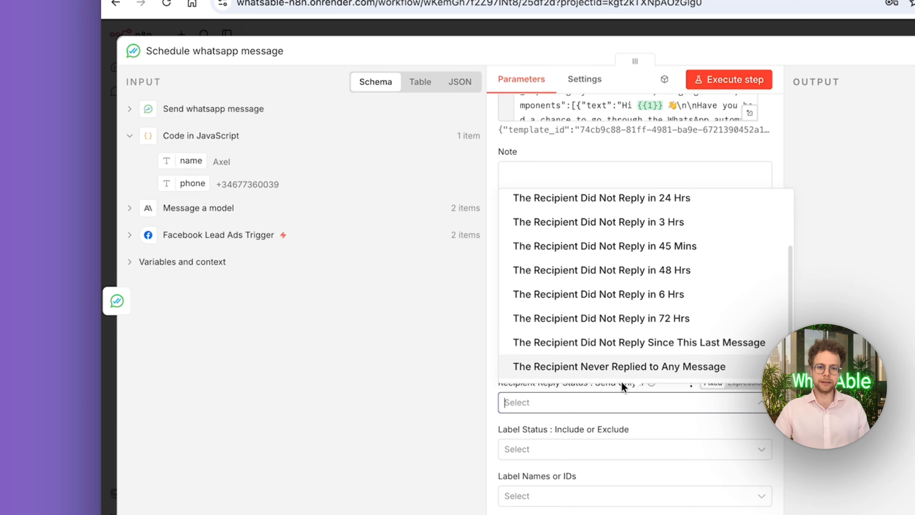
pyautogui.click(644, 375)
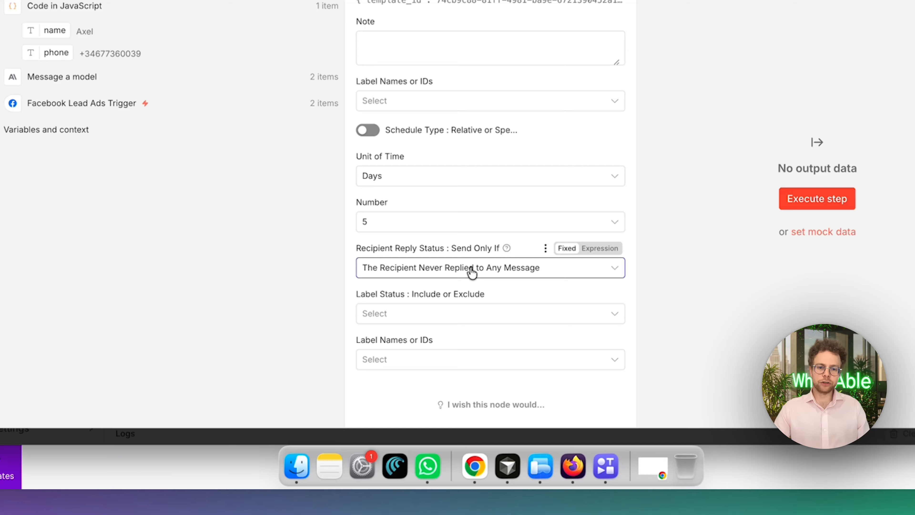
# Review the available recipient reply status conditions for the scheduled message, keeping the current selection
pyautogui.click(447, 338)
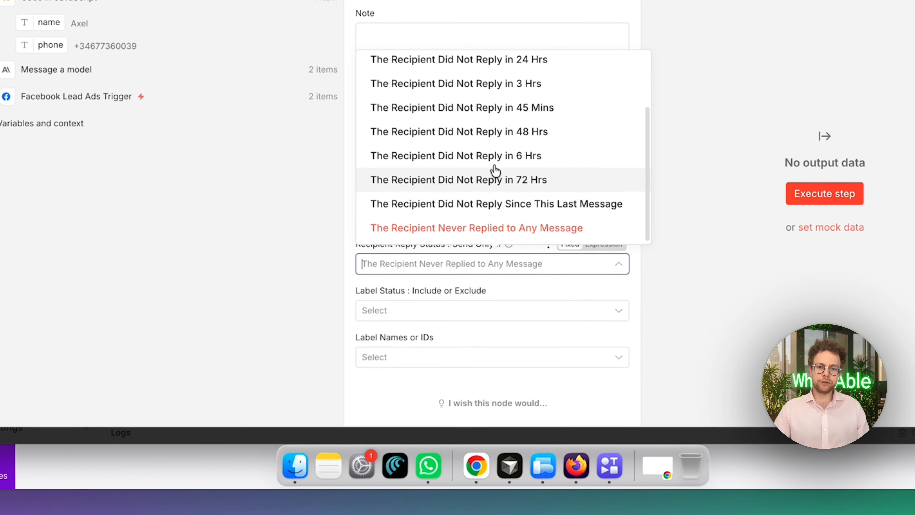
pyautogui.scroll(2, 461, 264)
pyautogui.scroll(2, 499, 151)
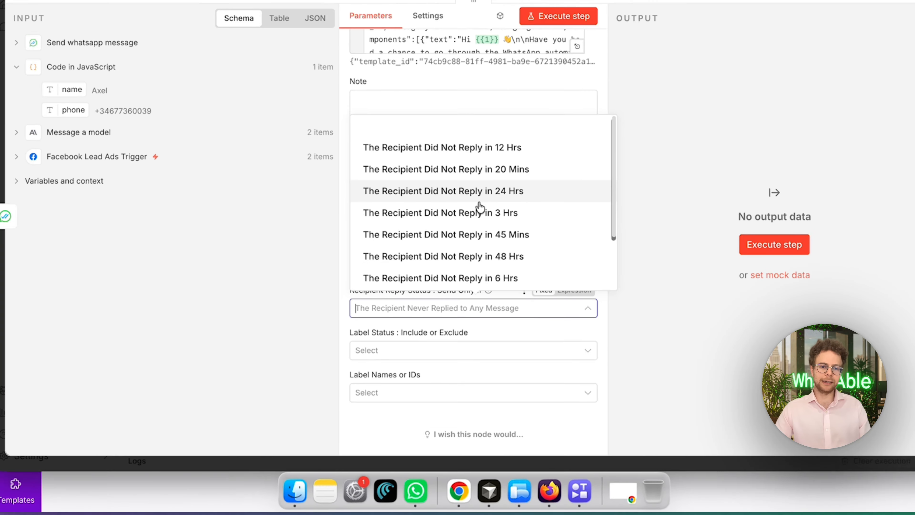
pyautogui.scroll(-2, 501, 148)
pyautogui.scroll(2, 502, 119)
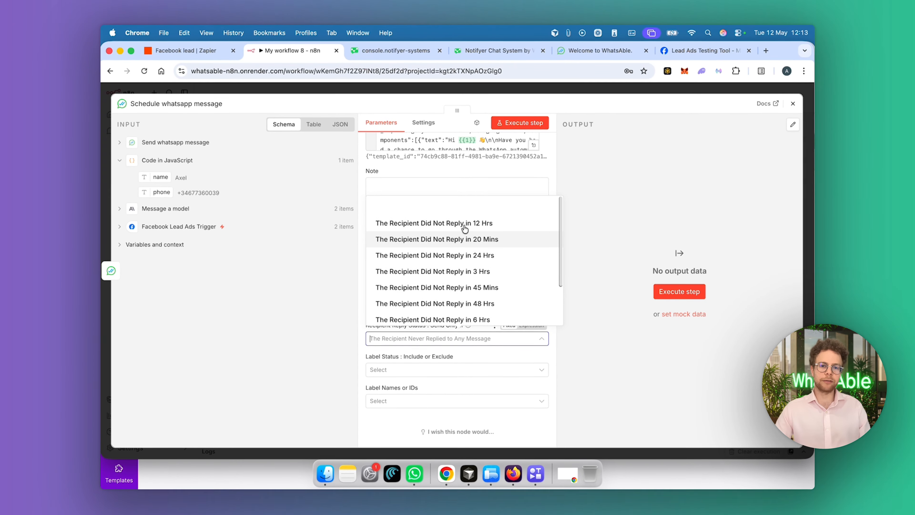
pyautogui.scroll(-1, 474, 293)
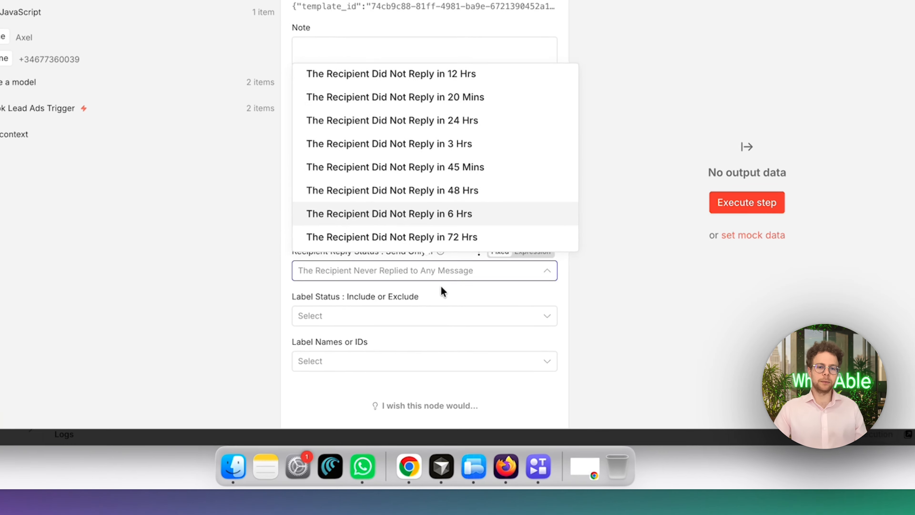
pyautogui.click(440, 286)
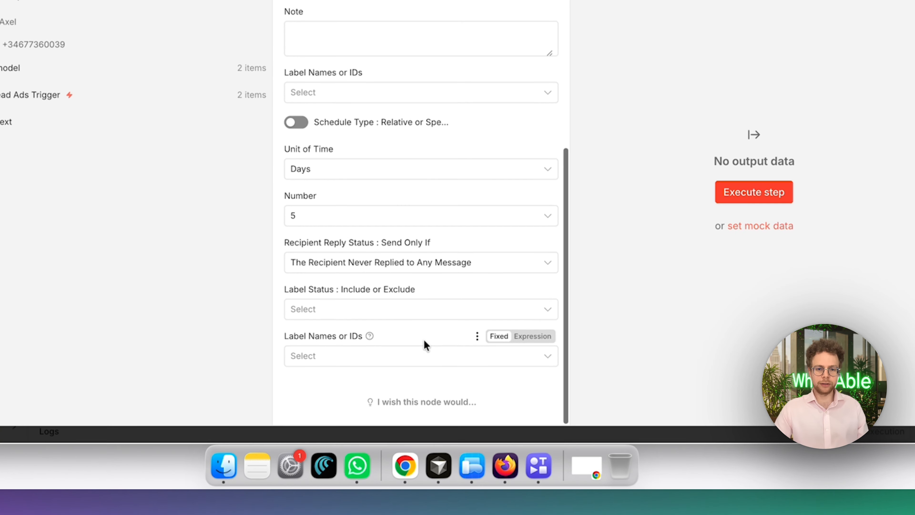
# Close the Schedule whatsapp message settings and look over the complete workflow from the Facebook trigger to the last node
pyautogui.scroll(10, 483, 135)
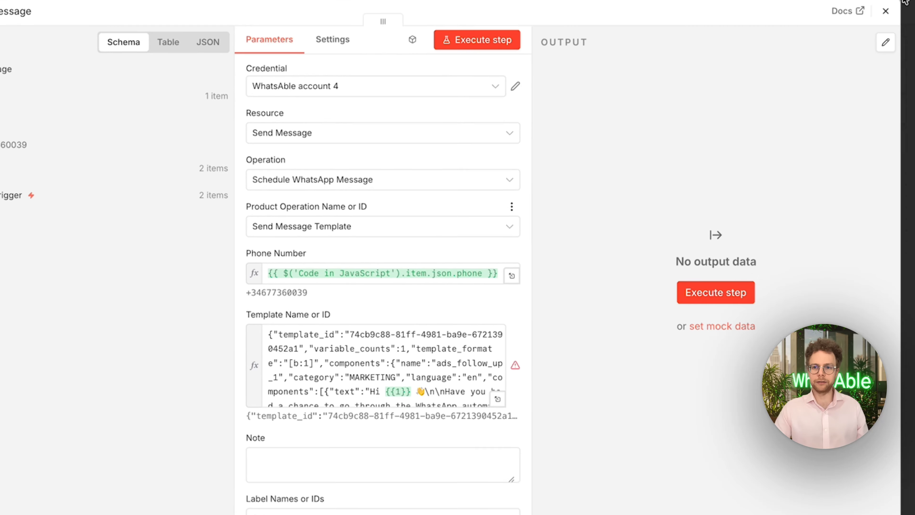
pyautogui.click(858, 91)
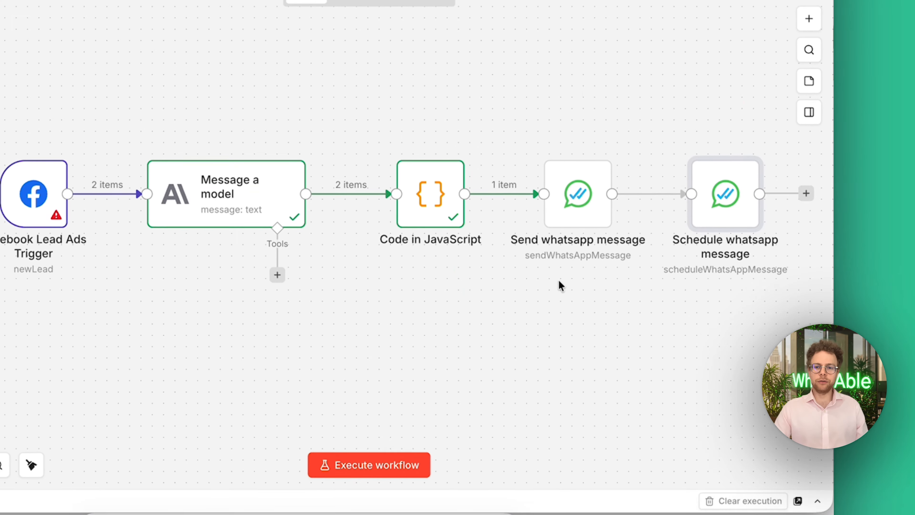
pyautogui.hscroll(3, 540, 239)
pyautogui.hscroll(-2, 540, 239)
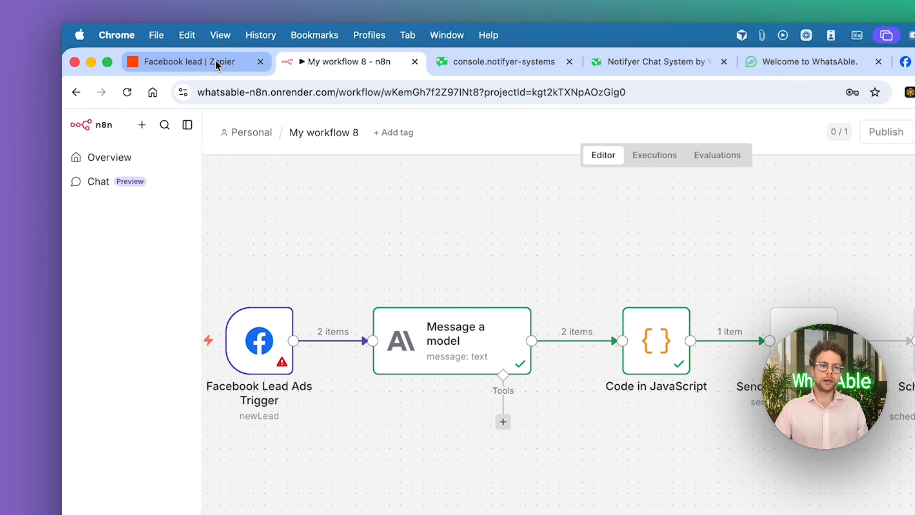
# Switch to the Facebook lead Zap in Zapier and open the prompt settings of the AI by Zapier "Analyze and Return Data" step
pyautogui.click(216, 63)
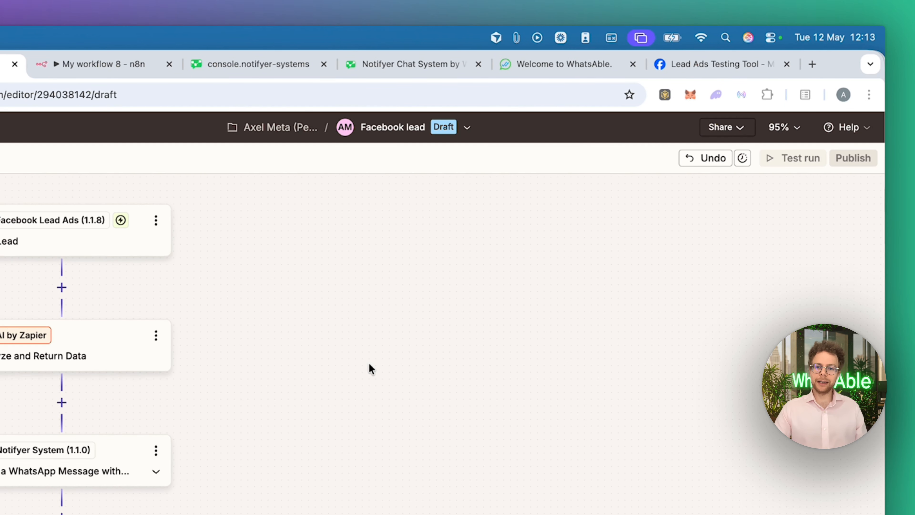
pyautogui.hscroll(-3, 369, 362)
pyautogui.scroll(-1, 369, 363)
pyautogui.scroll(1, 369, 363)
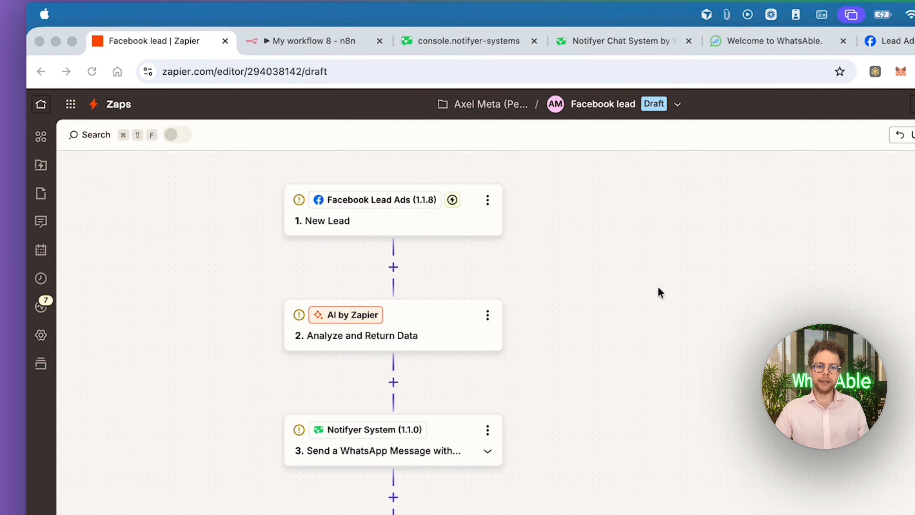
pyautogui.scroll(-3, 554, 386)
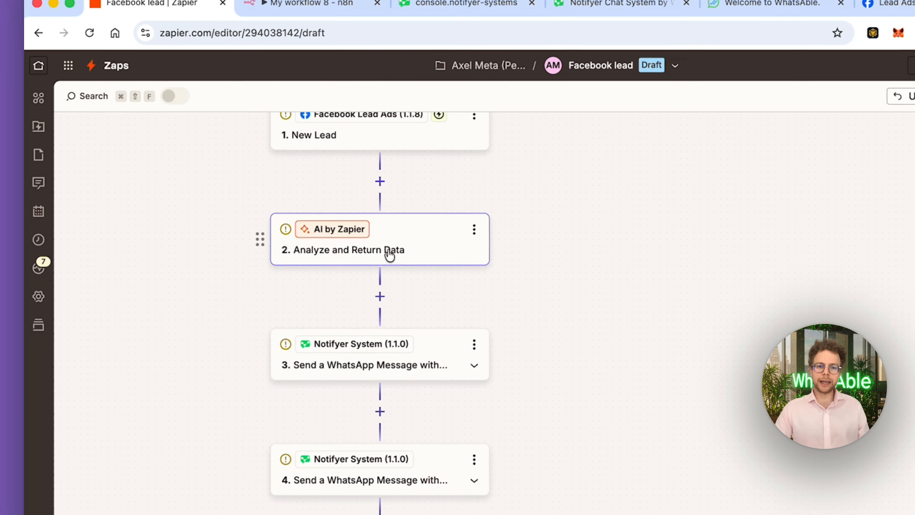
pyautogui.click(390, 256)
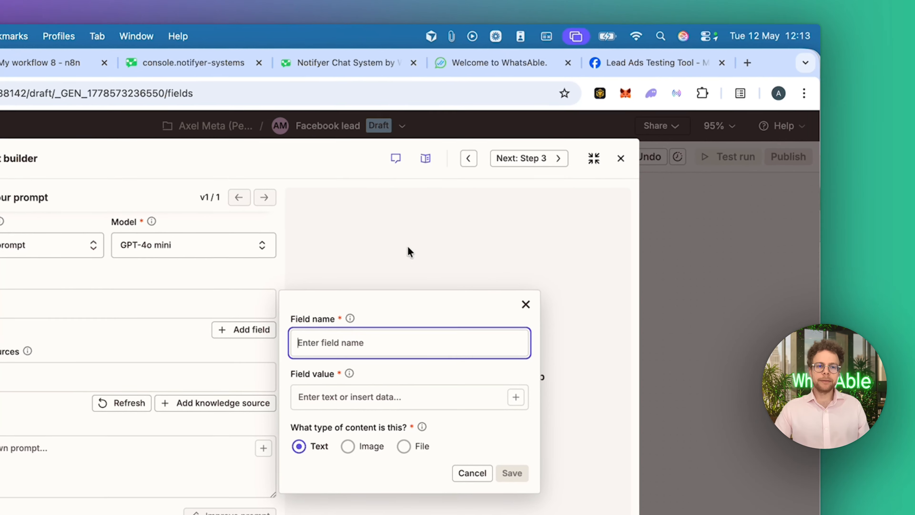
pyautogui.click(353, 241)
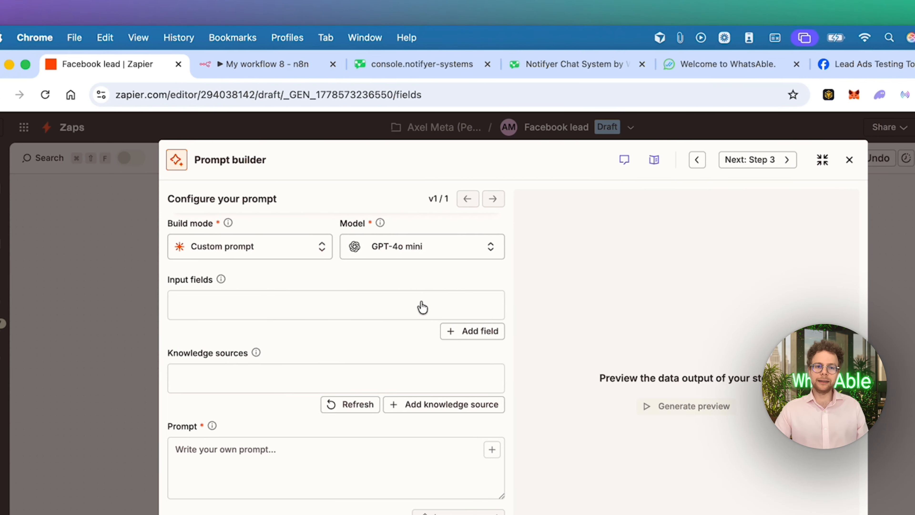
# Add a text input field named "Full name" to the prompt, mapped to FULL NAME from the Facebook New Lead step
pyautogui.click(252, 306)
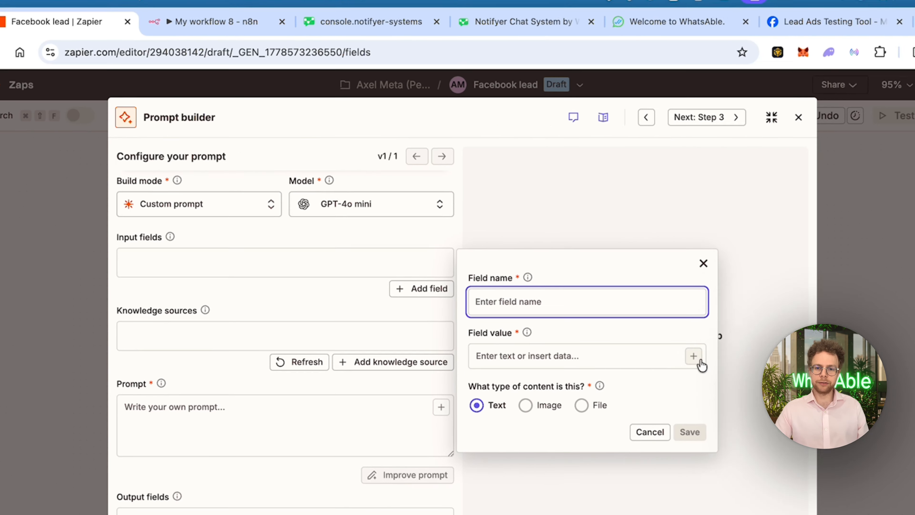
pyautogui.click(751, 399)
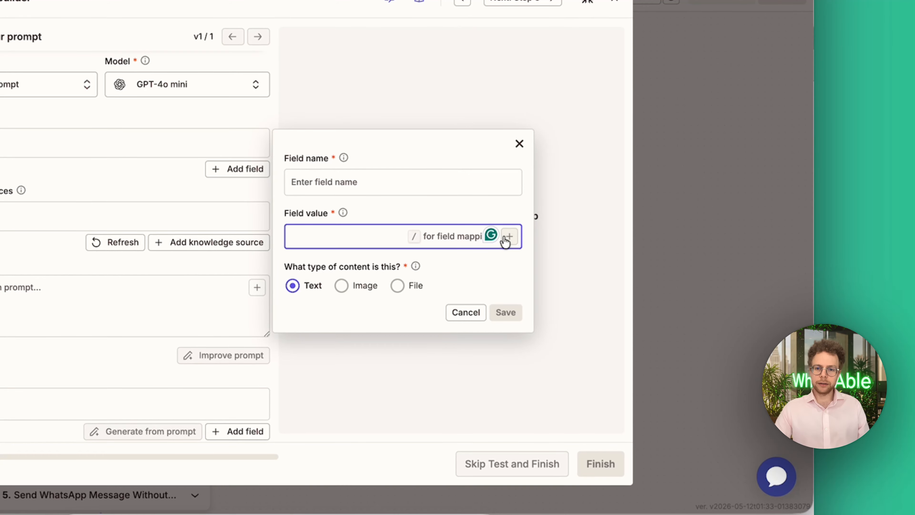
pyautogui.click(509, 237)
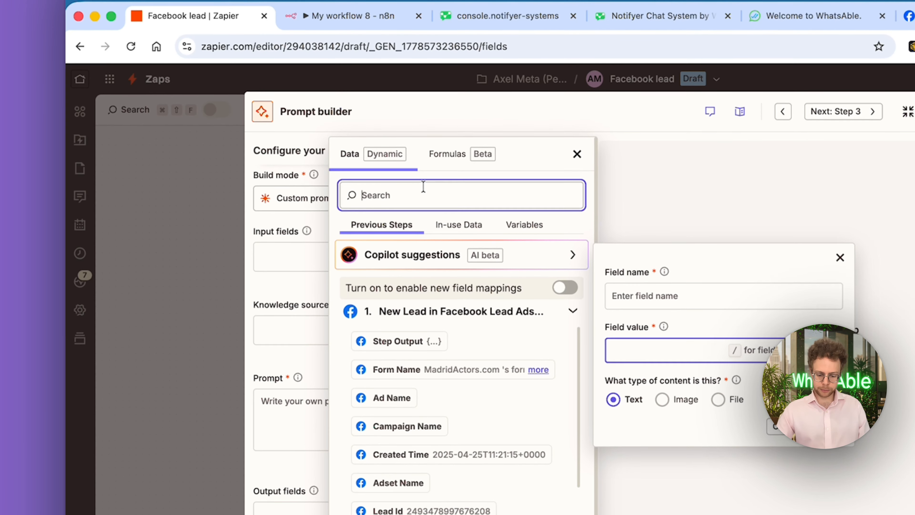
pyautogui.write('name')
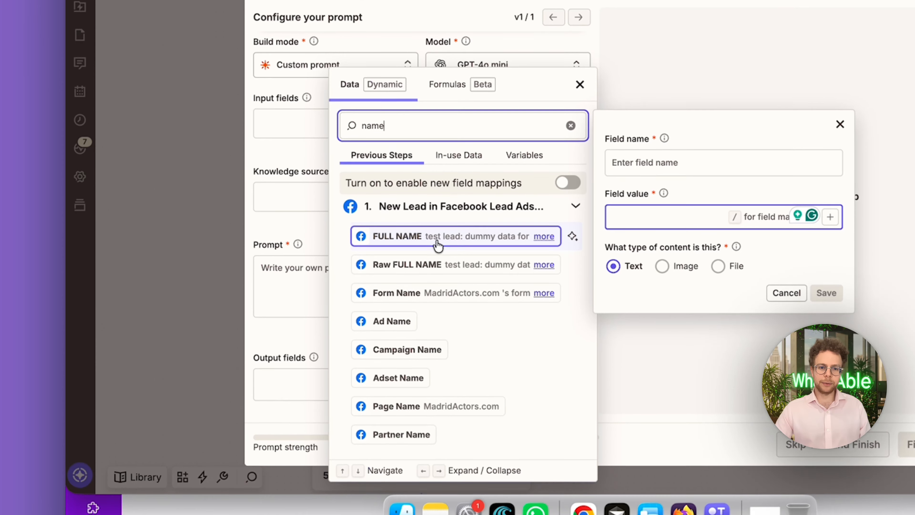
pyautogui.click(438, 218)
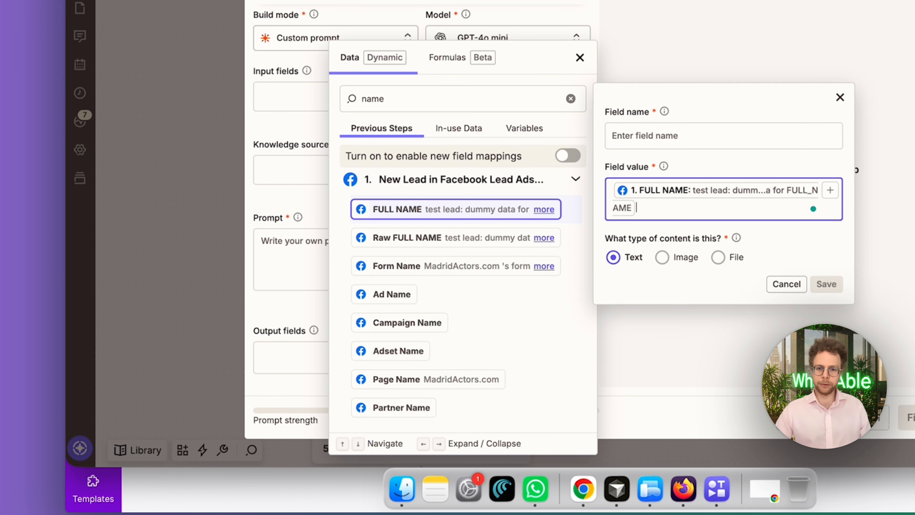
pyautogui.click(652, 138)
pyautogui.write('Full name')
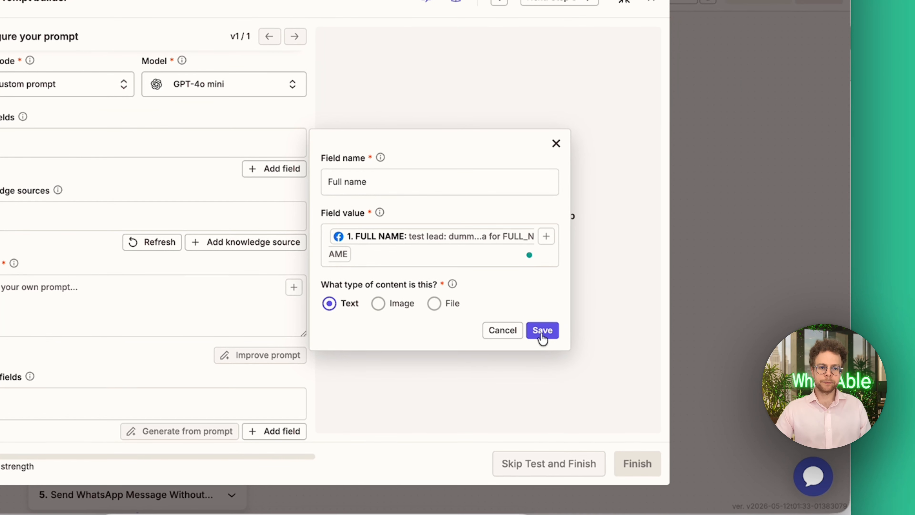
pyautogui.click(827, 285)
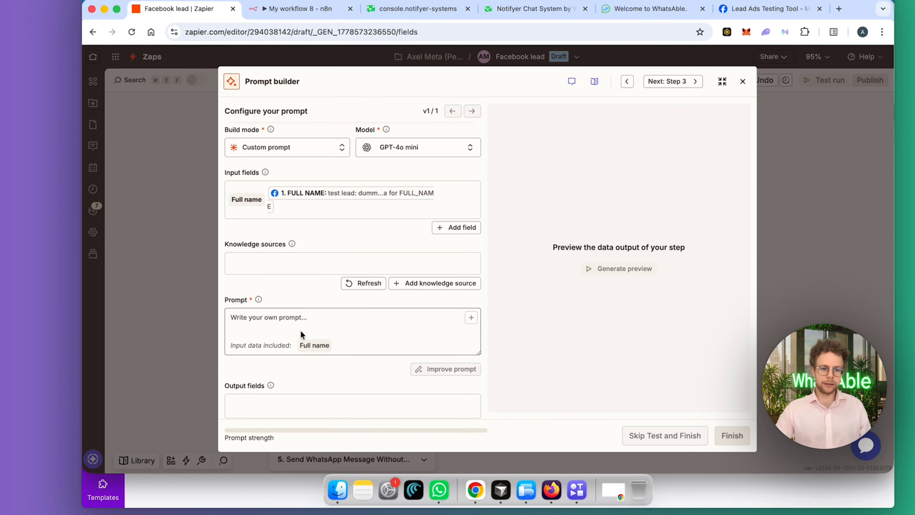
# Begin the prompt with "You're gettingt he full name, return just the first name of the person"
pyautogui.click(300, 334)
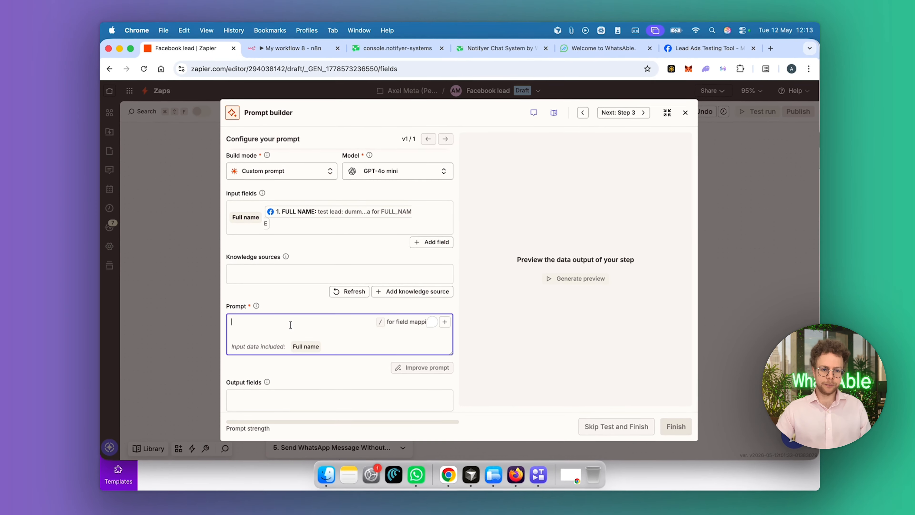
pyautogui.write("You're ge")
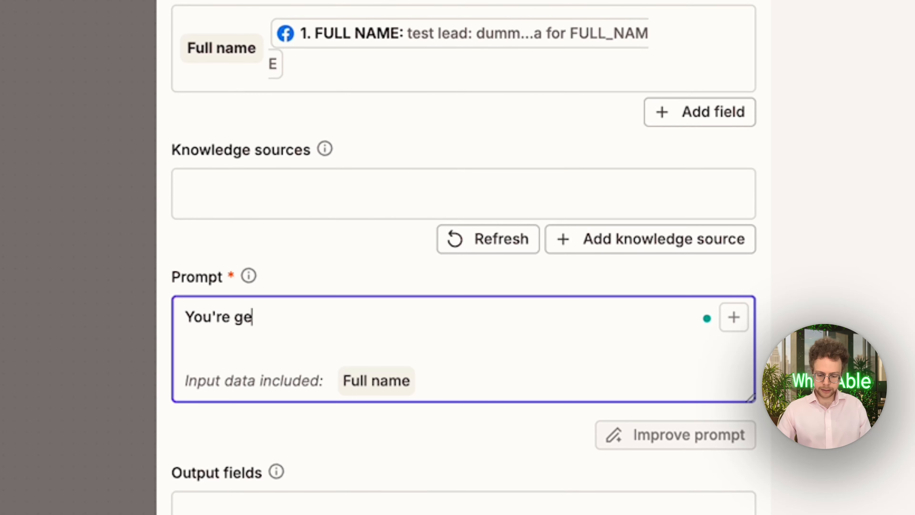
pyautogui.write('ttingt he full ')
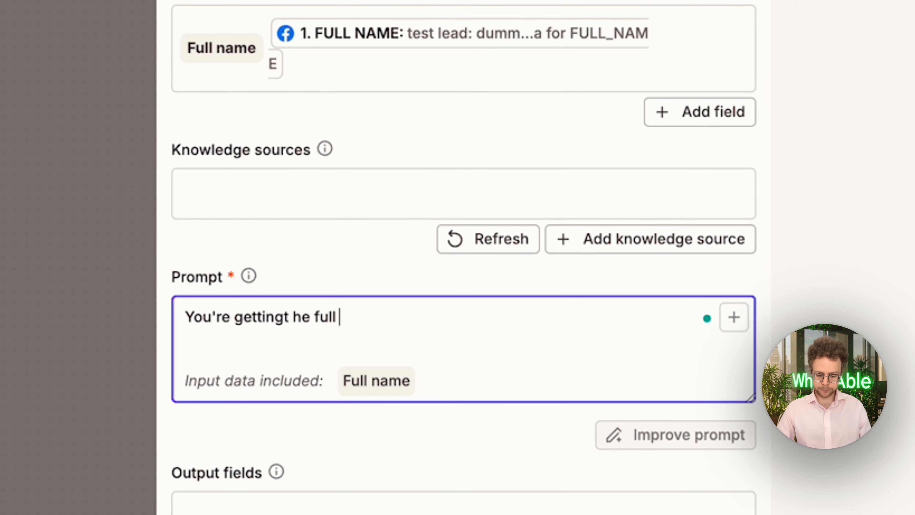
pyautogui.write('name, return j')
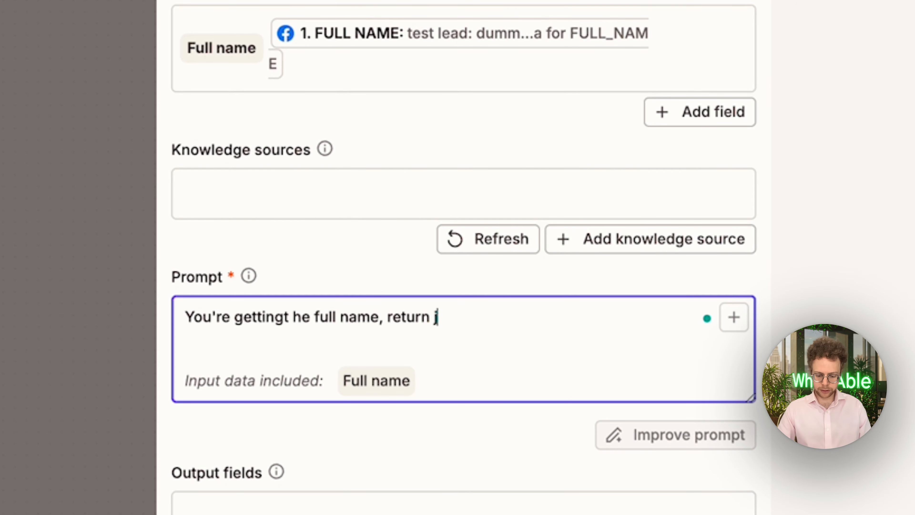
pyautogui.write('ust the first na')
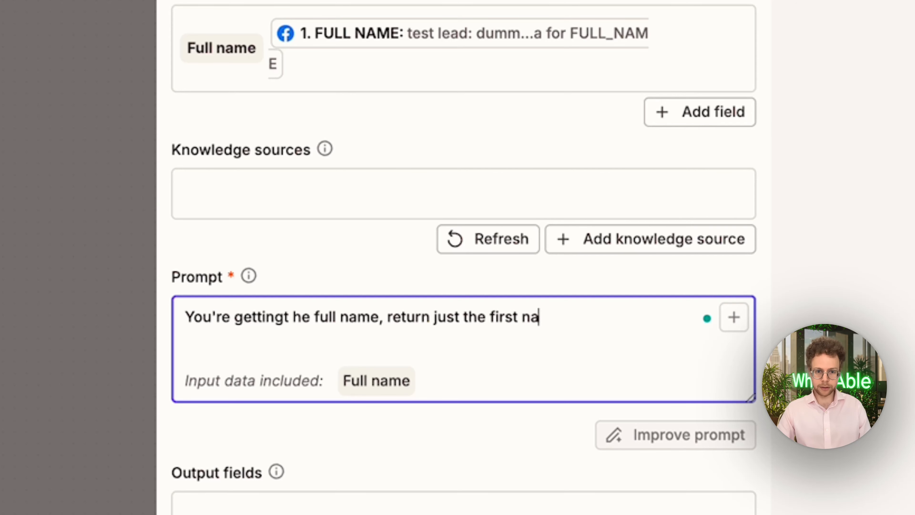
pyautogui.write('me of the per')
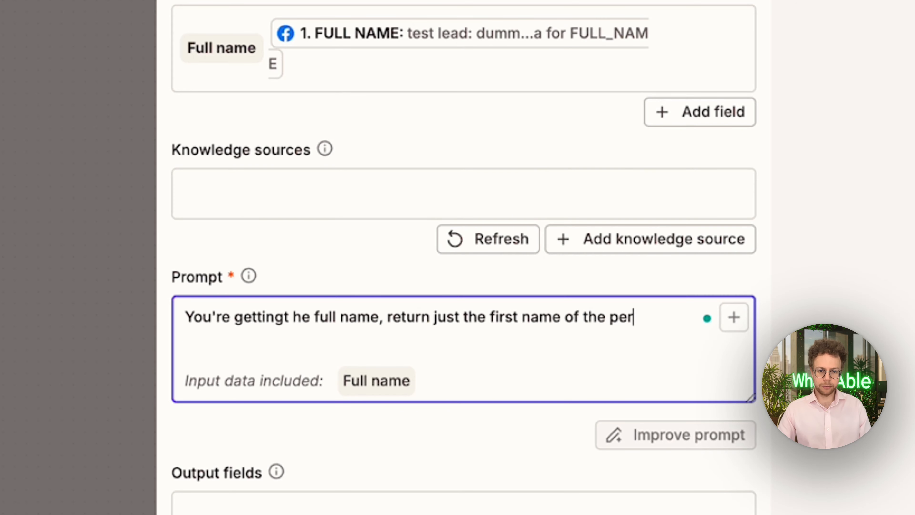
pyautogui.write('son. If n')
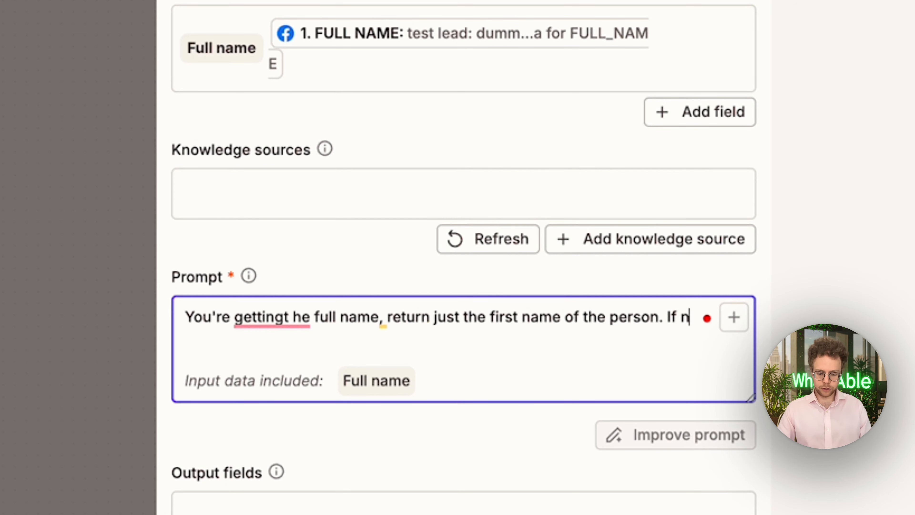
pyautogui.write('o name ')
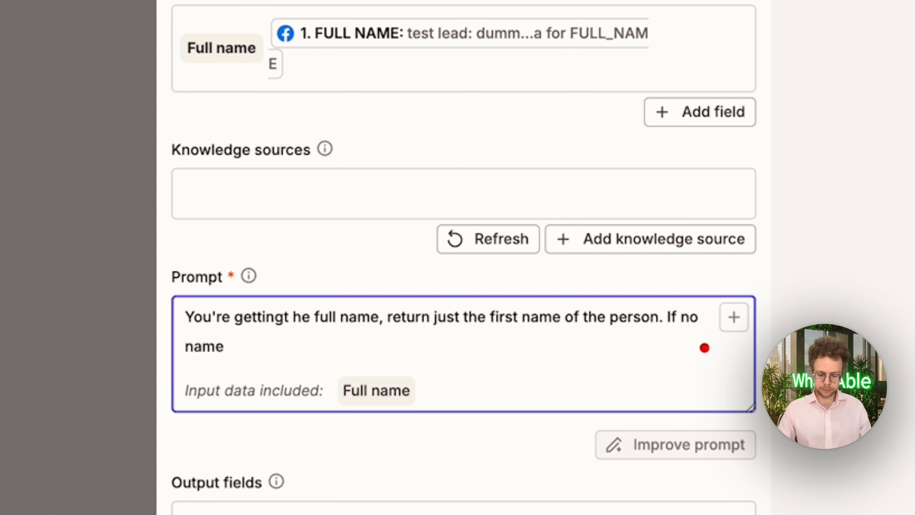
pyautogui.write('is there o')
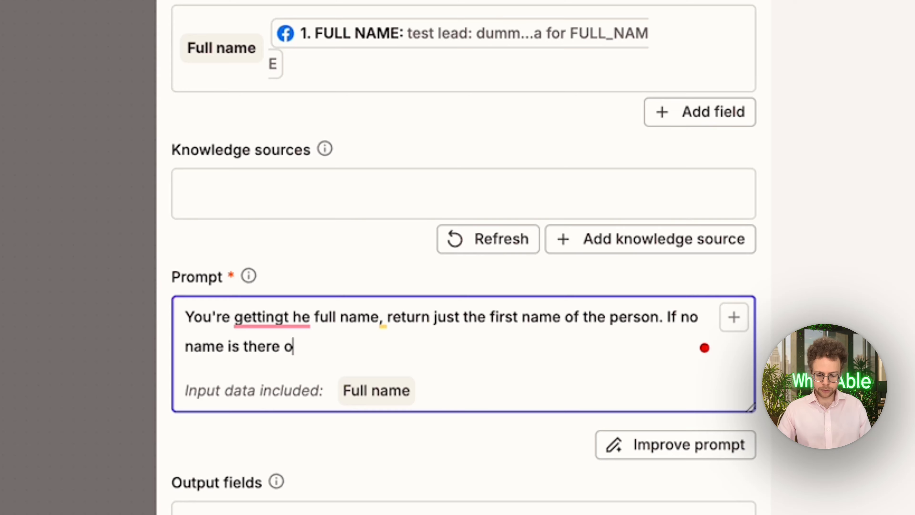
pyautogui.write('r it lok l')
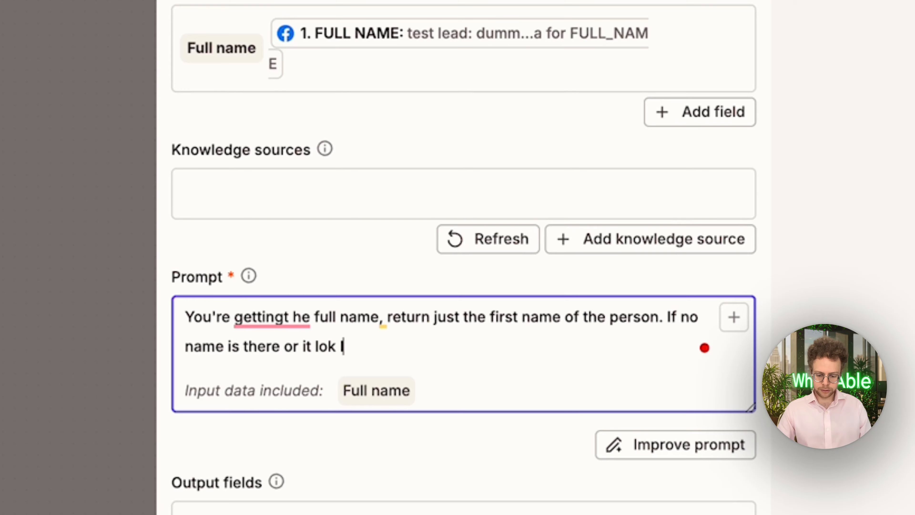
pyautogui.write('ike a random na')
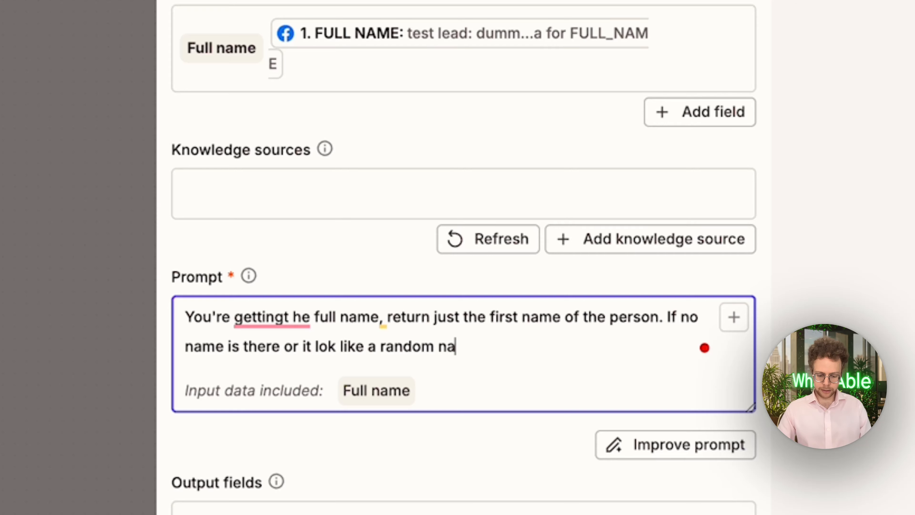
pyautogui.write('me (miha')
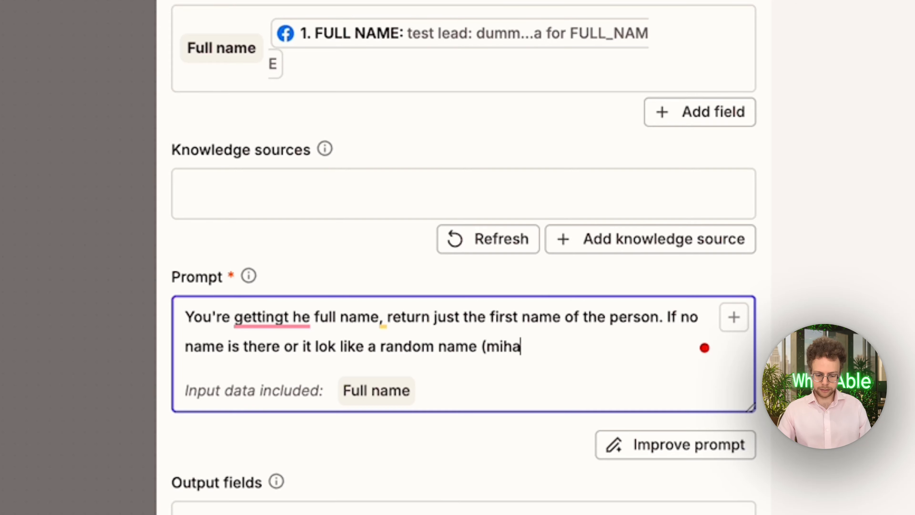
pyautogui.write('el jackson')
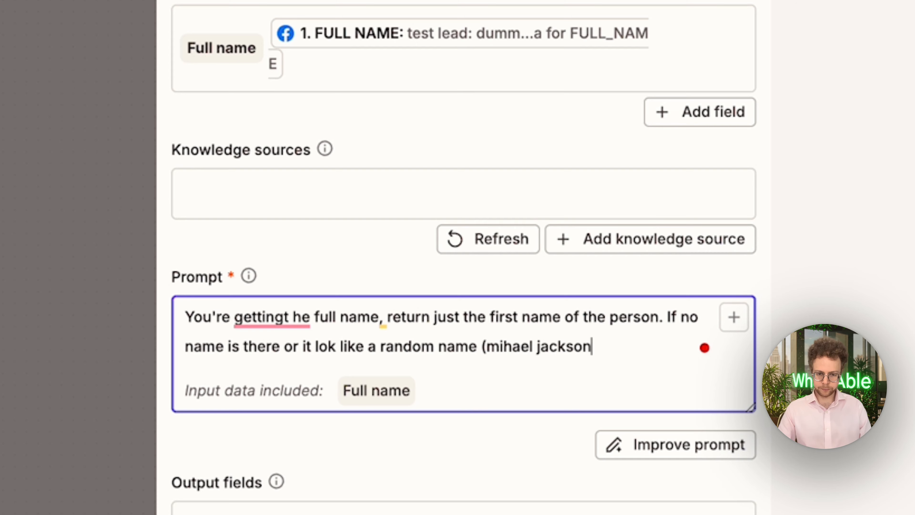
pyautogui.write('), then re')
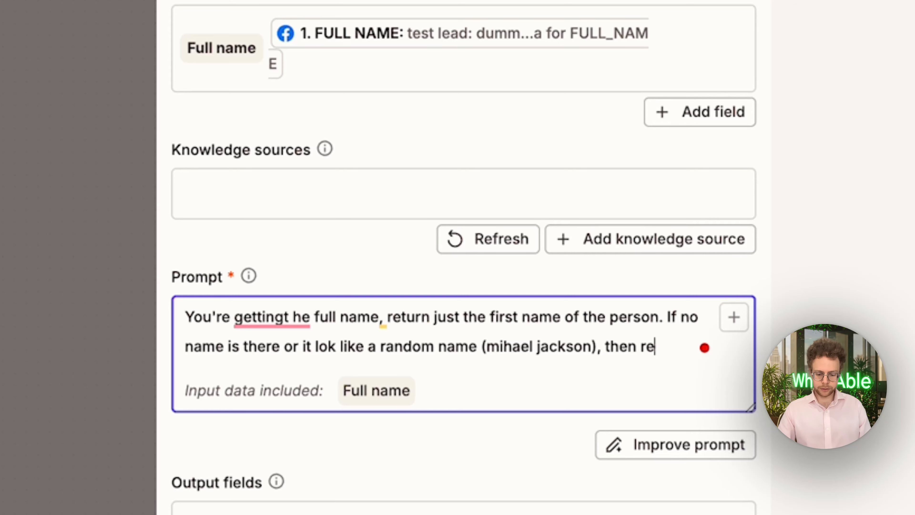
pyautogui.write('turn "friend')
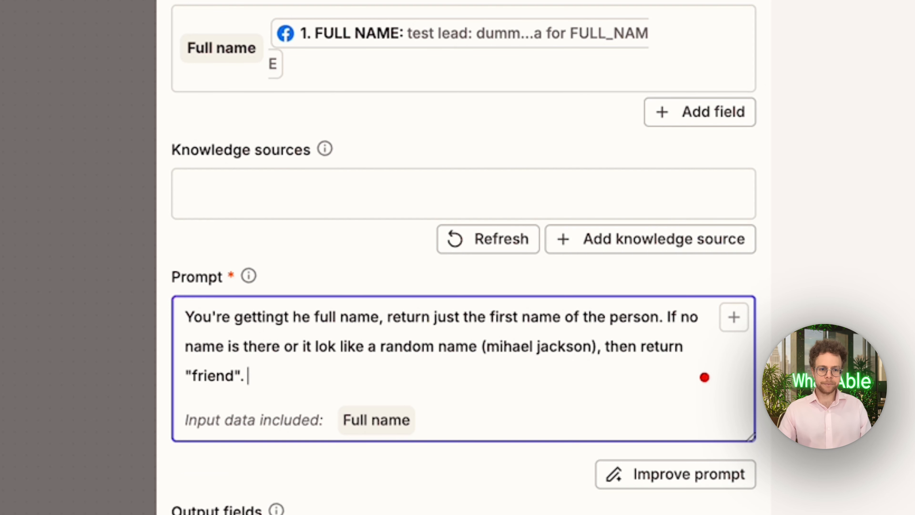
pyautogui.write('".')
# Add two example lines to the prompt: a full name returning its first name, and "Lionel Messi (unlikely to be him) → friend"
pyautogui.press('Return')
pyautogui.write('Example:')
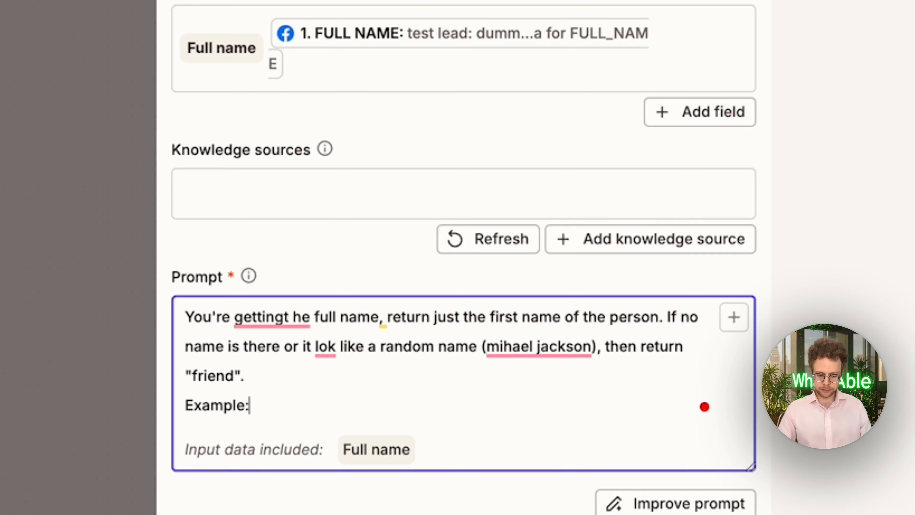
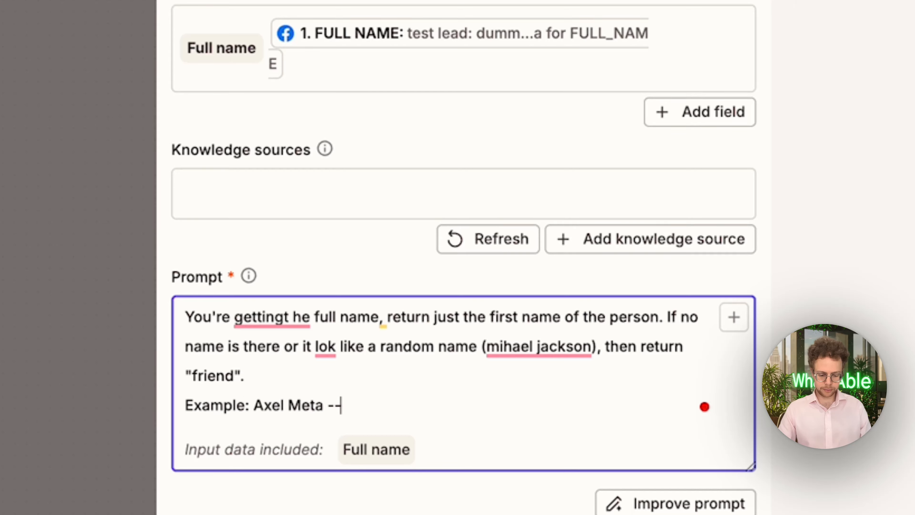
pyautogui.write('→ Axel')
pyautogui.press('Return')
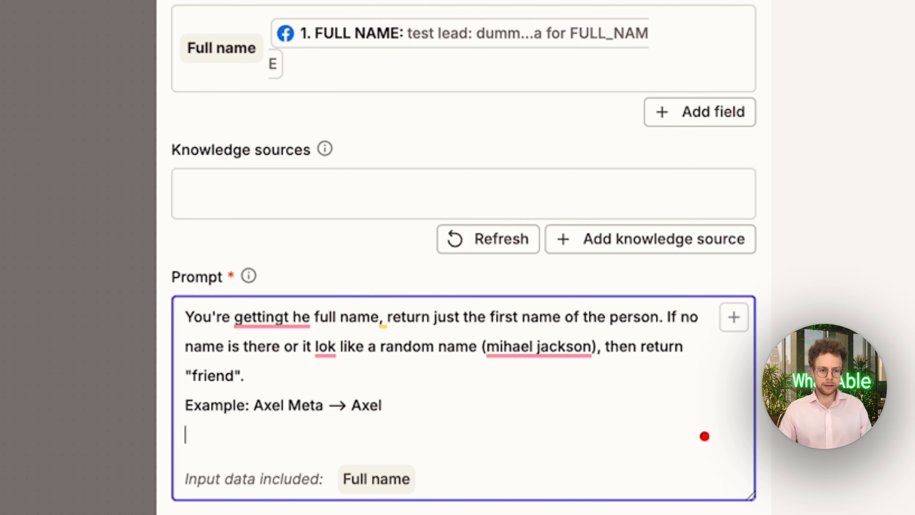
pyautogui.write('Lione')
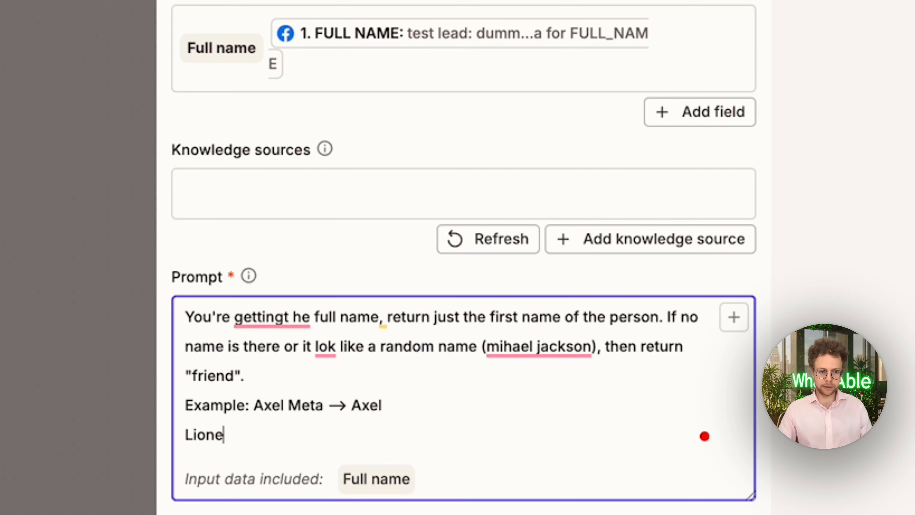
pyautogui.write('l Messi (u')
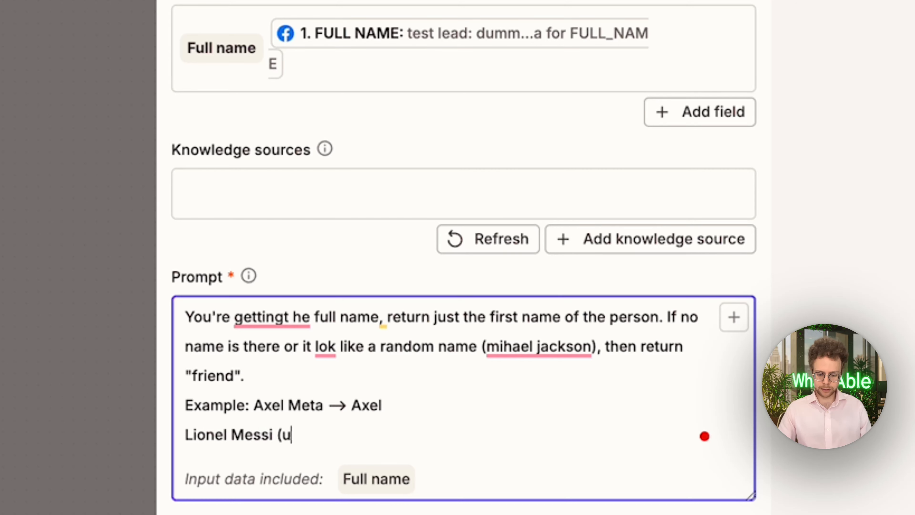
pyautogui.write('nlikely to ')
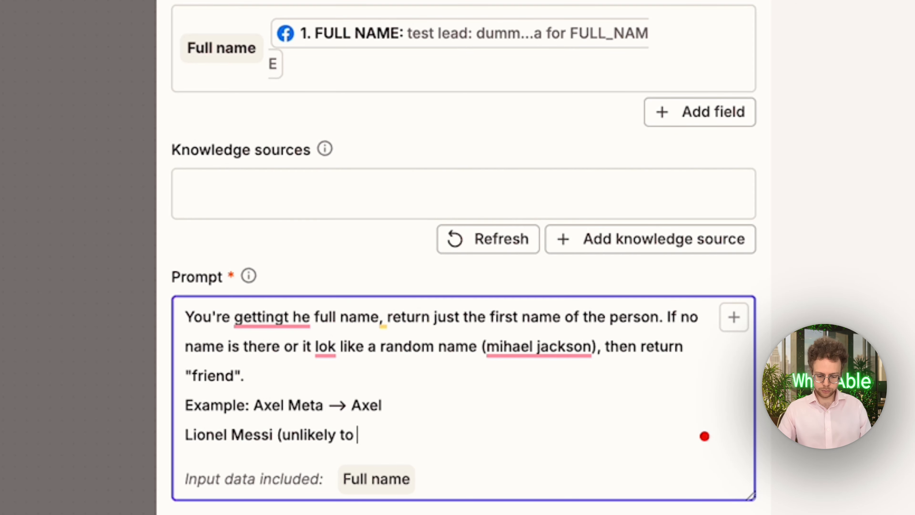
pyautogui.write('be him) → ')
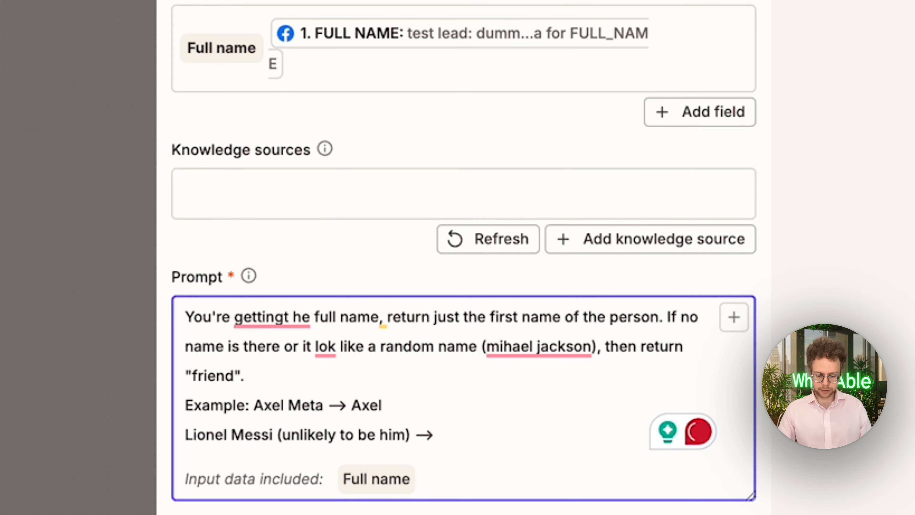
pyautogui.write('friend')
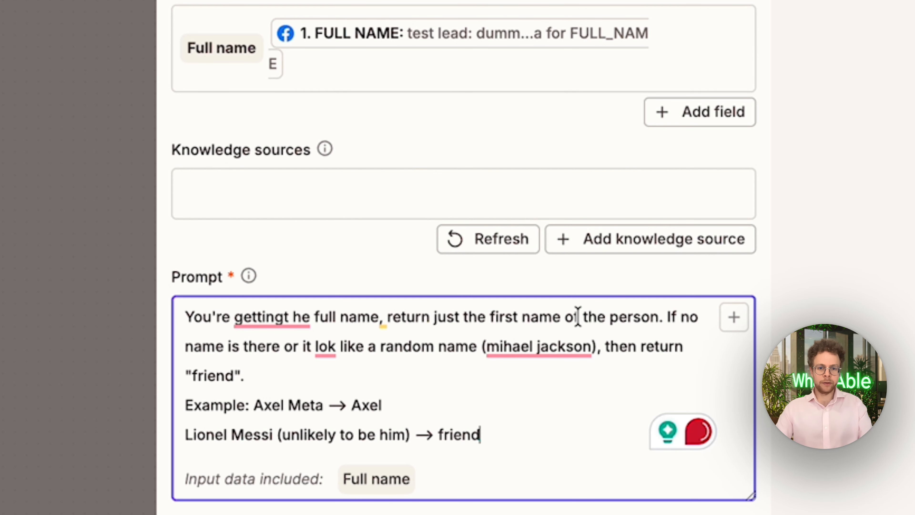
# Add a text output field named "First name" to the AI prompt
pyautogui.scroll(-5, 367, 293)
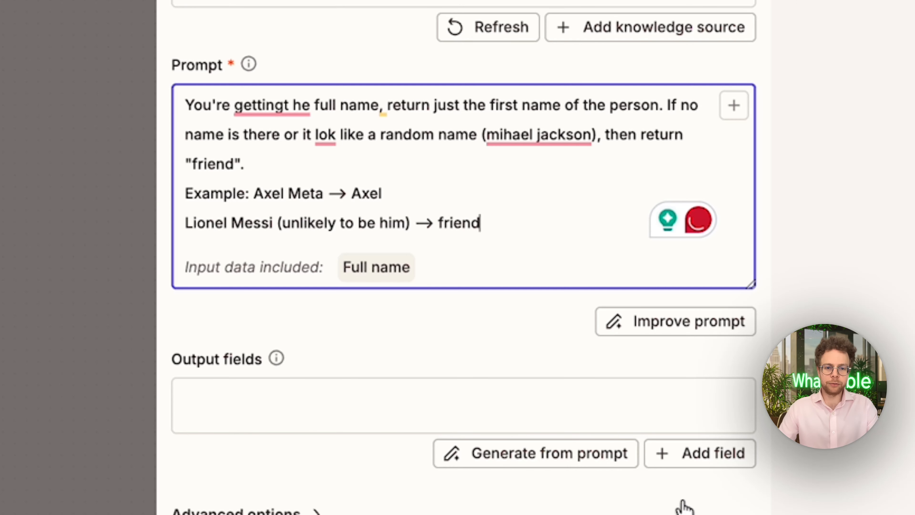
pyautogui.click(699, 453)
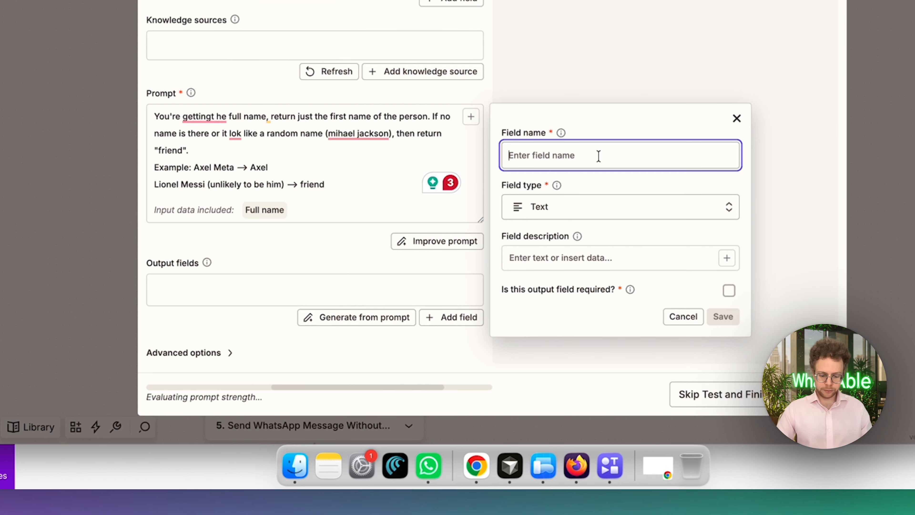
pyautogui.write('First name')
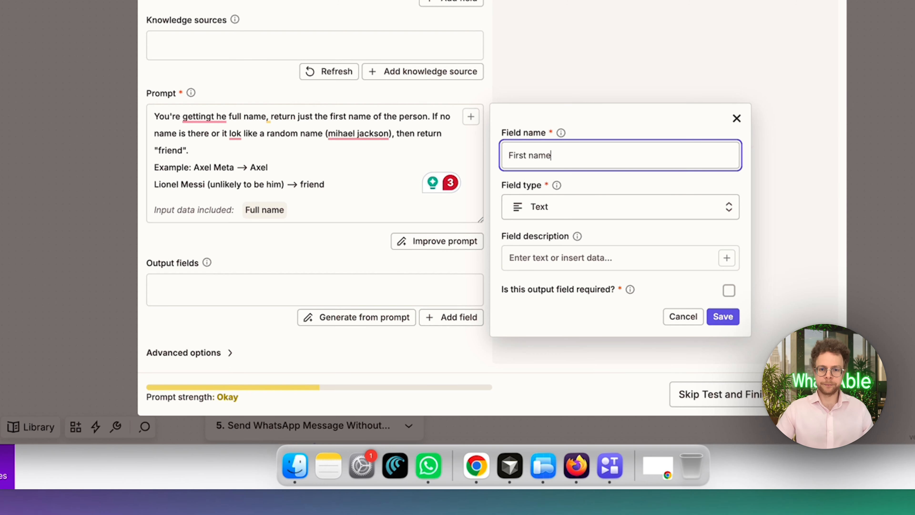
pyautogui.click(730, 320)
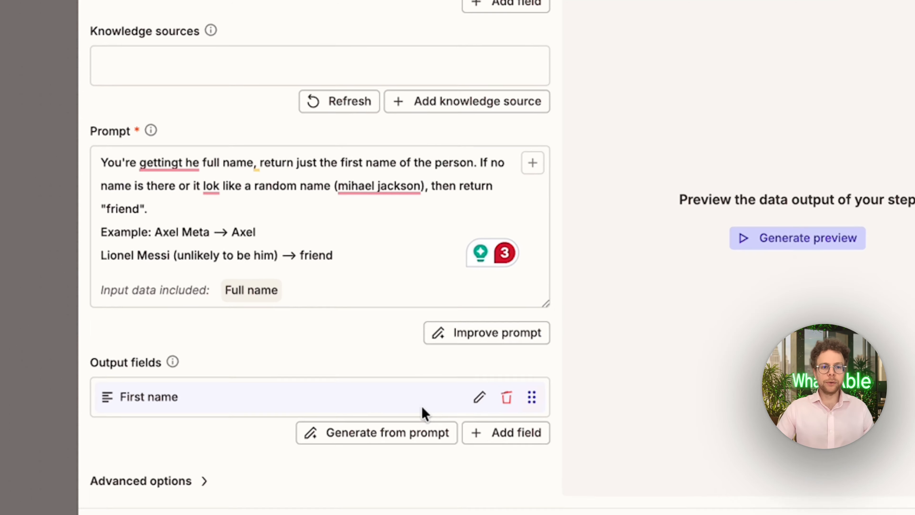
# Add a separate paragraph to the prompt: "If there is no couintry code on the phone number, then add +33 as they are from france."
pyautogui.click(421, 332)
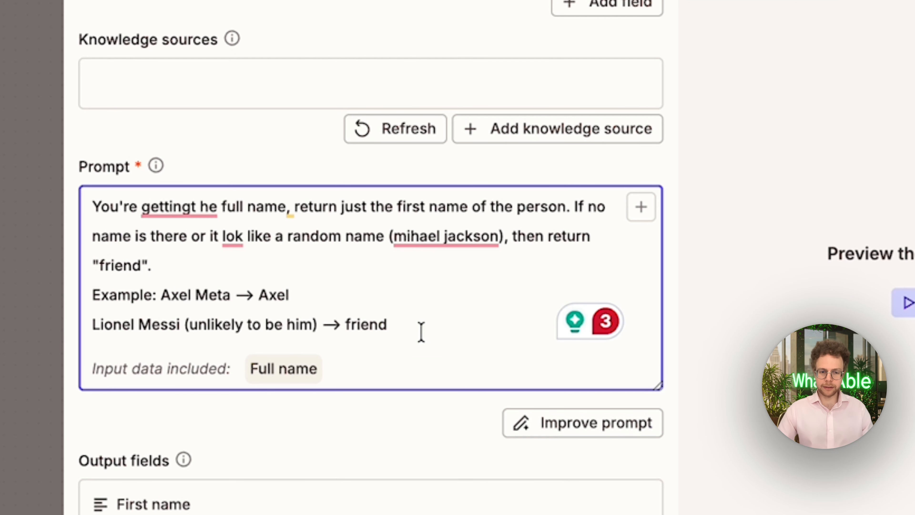
pyautogui.press('Return')
pyautogui.press('Return')
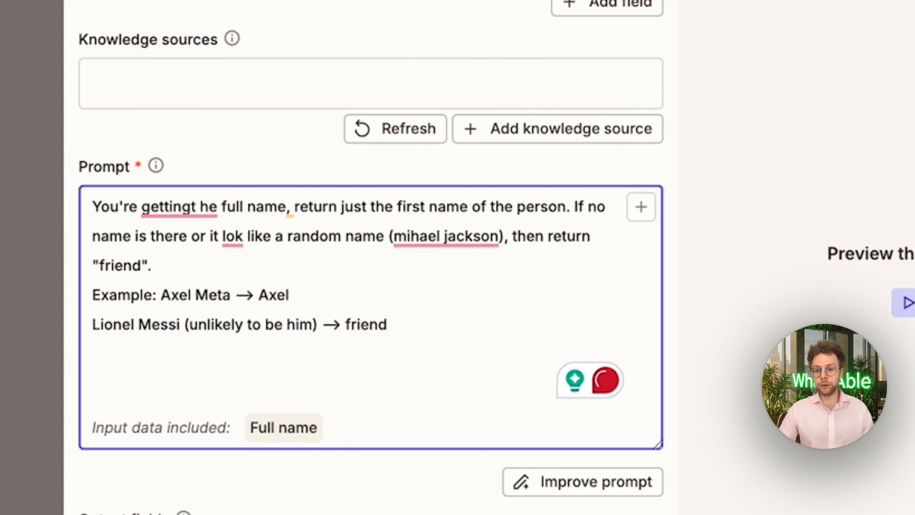
pyautogui.write('If ther')
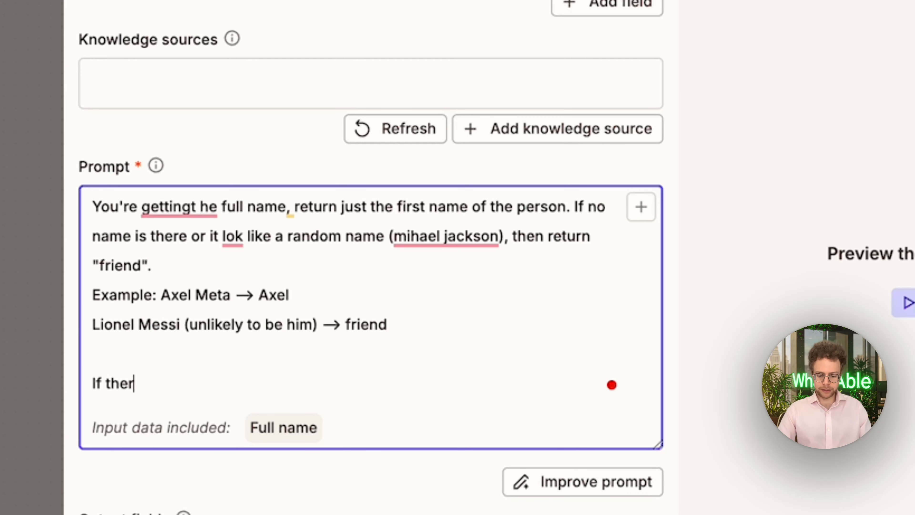
pyautogui.write('e is no c')
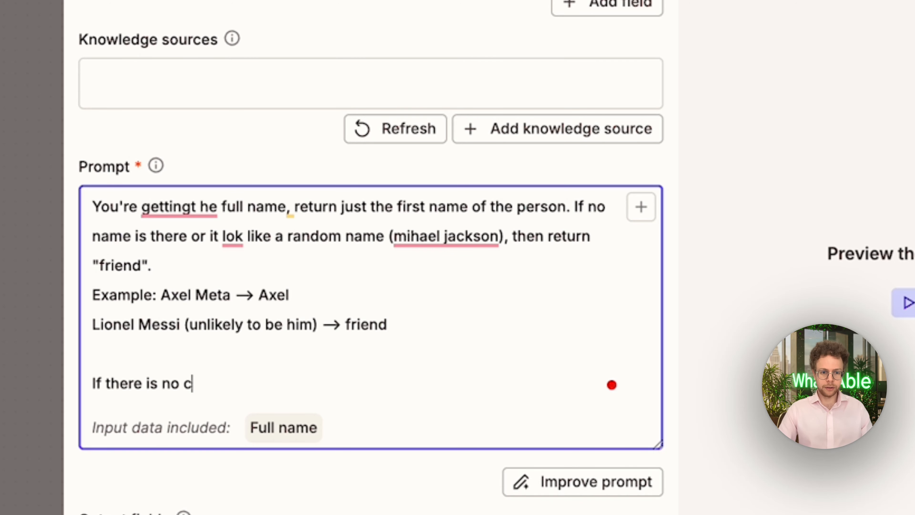
pyautogui.write('ouintry code on th')
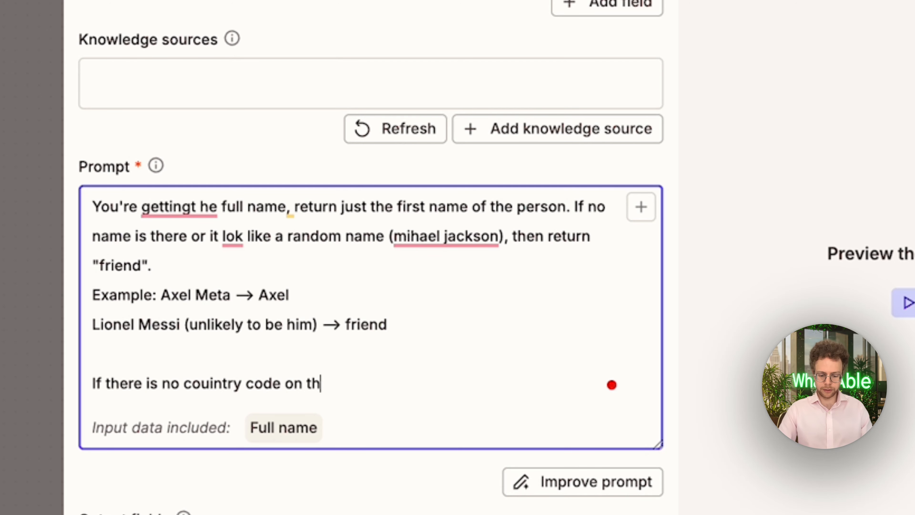
pyautogui.write('e phone number,')
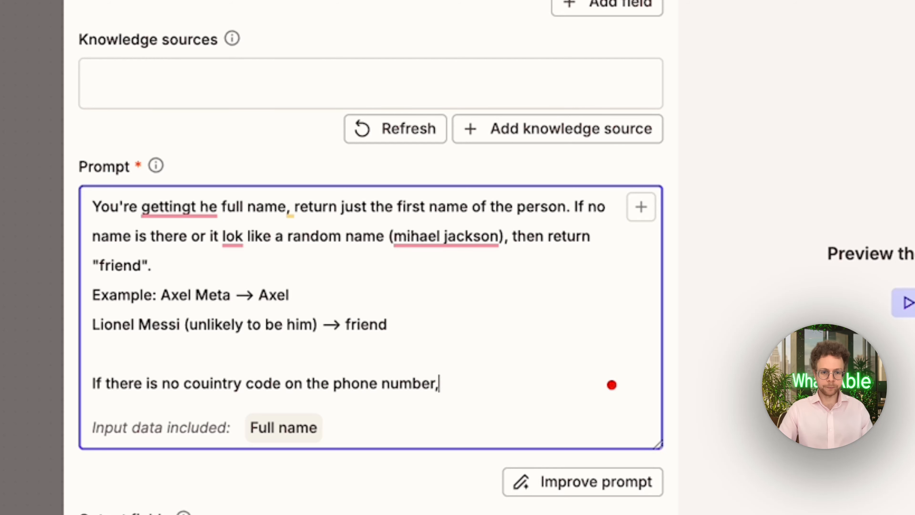
pyautogui.write(' then add +')
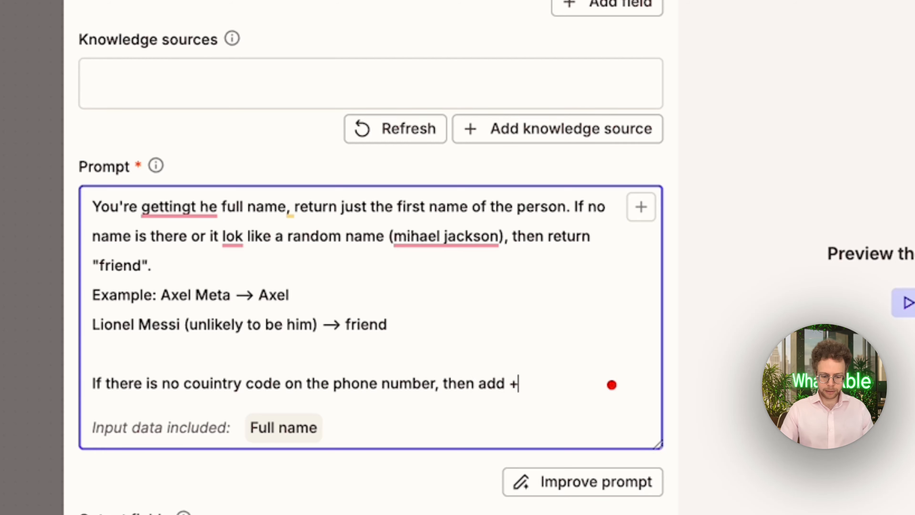
pyautogui.write('33 as they')
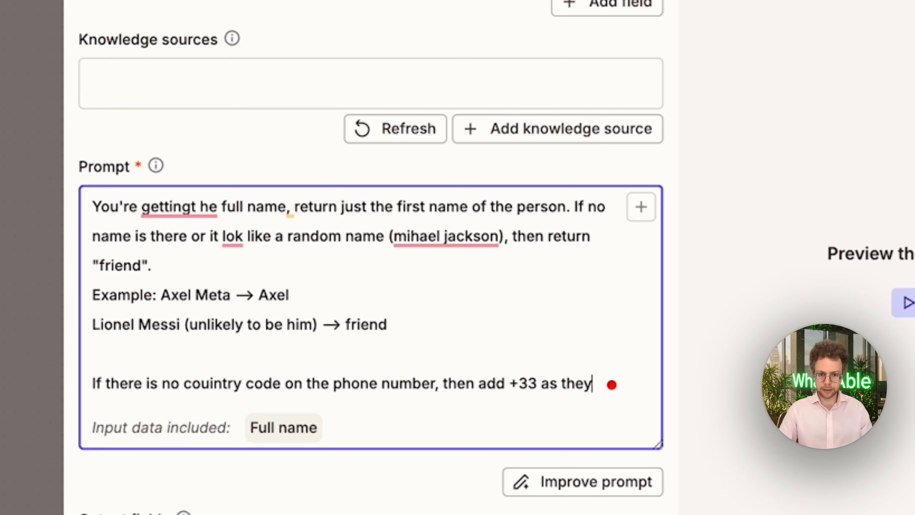
pyautogui.write(' are from')
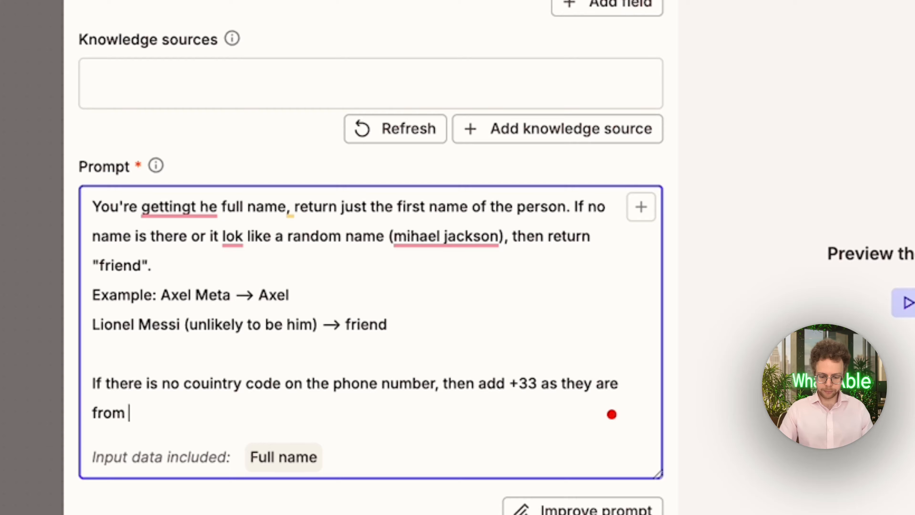
pyautogui.write(' france.')
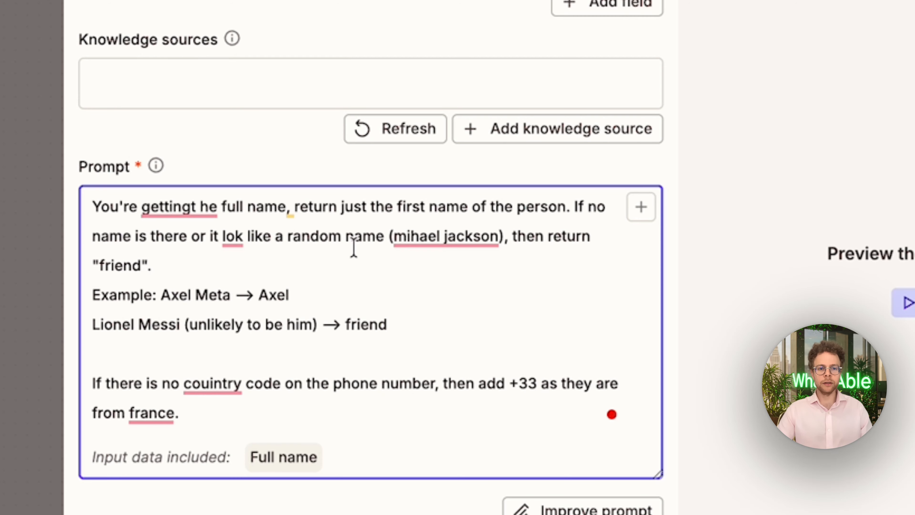
# Add a text input field named "Phone number", mapped to PHONE from the Facebook New Lead step
pyautogui.scroll(6, 176, 122)
pyautogui.click(495, 261)
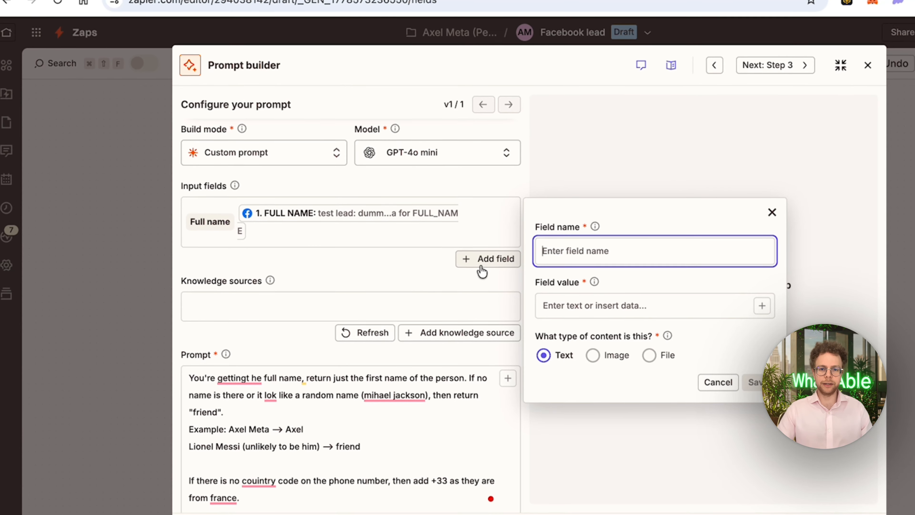
pyautogui.write('Phone number')
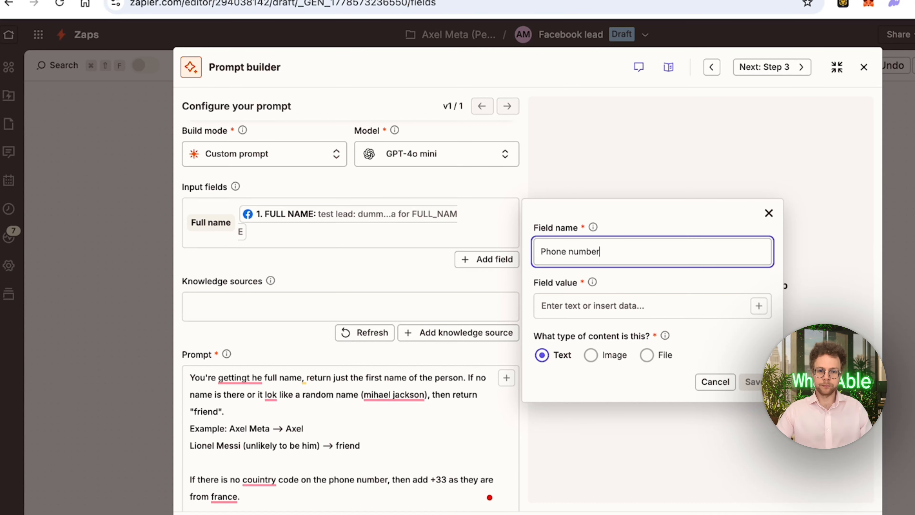
pyautogui.click(663, 308)
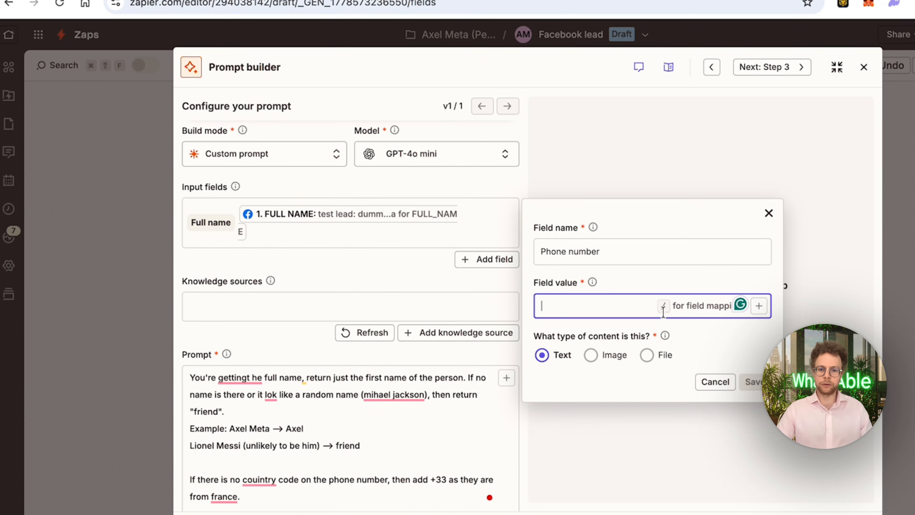
pyautogui.write('/pho')
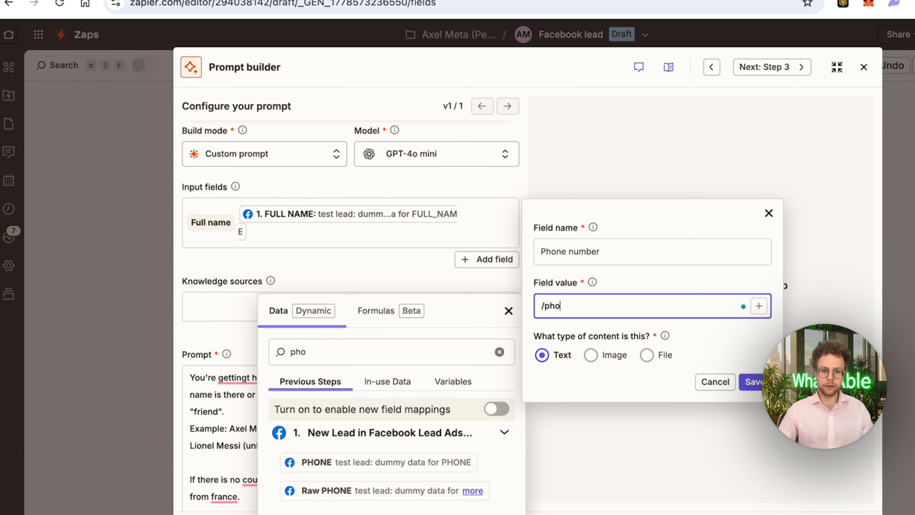
pyautogui.click(402, 463)
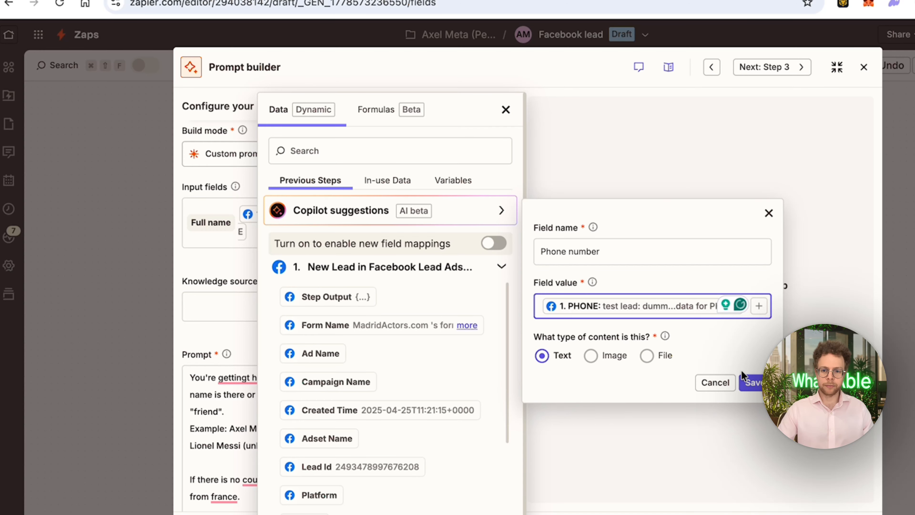
pyautogui.click(753, 381)
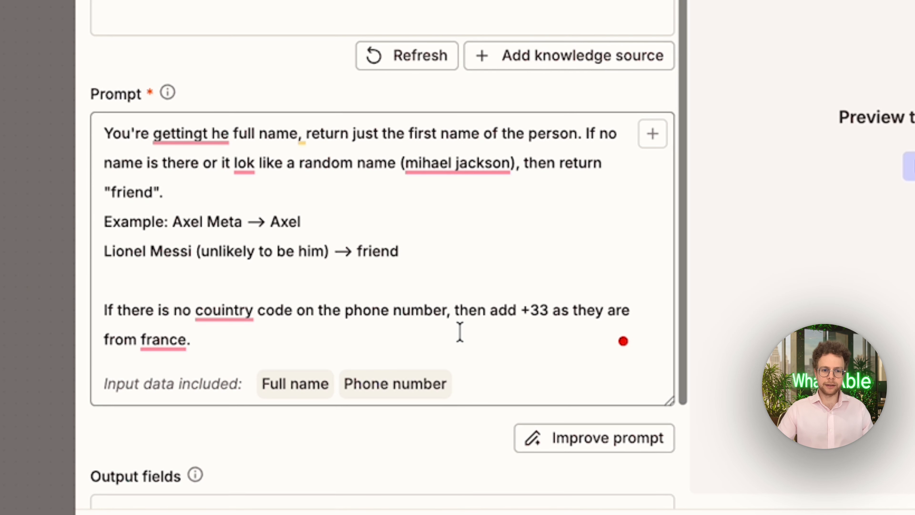
# Append to the end of the prompt: "if there is already country code, return it as it is and dont modify it"
pyautogui.click(459, 331)
pyautogui.write('if there')
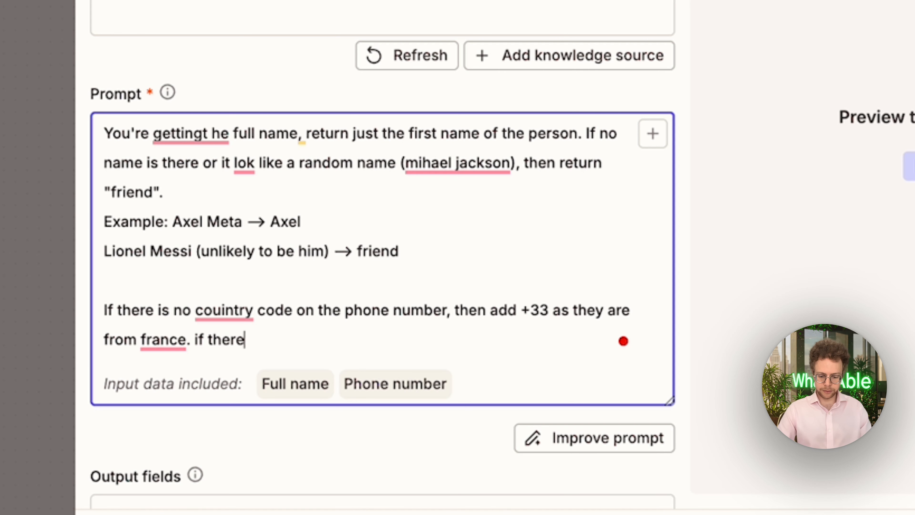
pyautogui.write(' is already count')
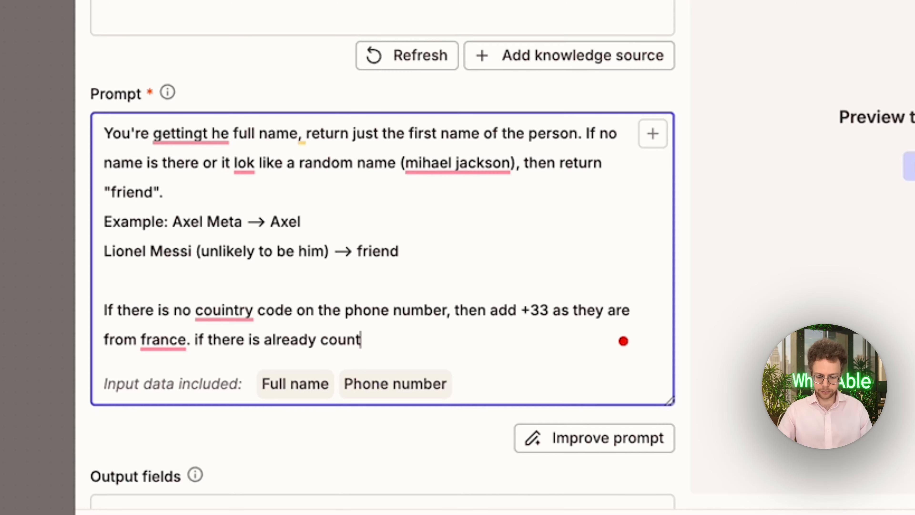
pyautogui.write('ry code, return it as it is')
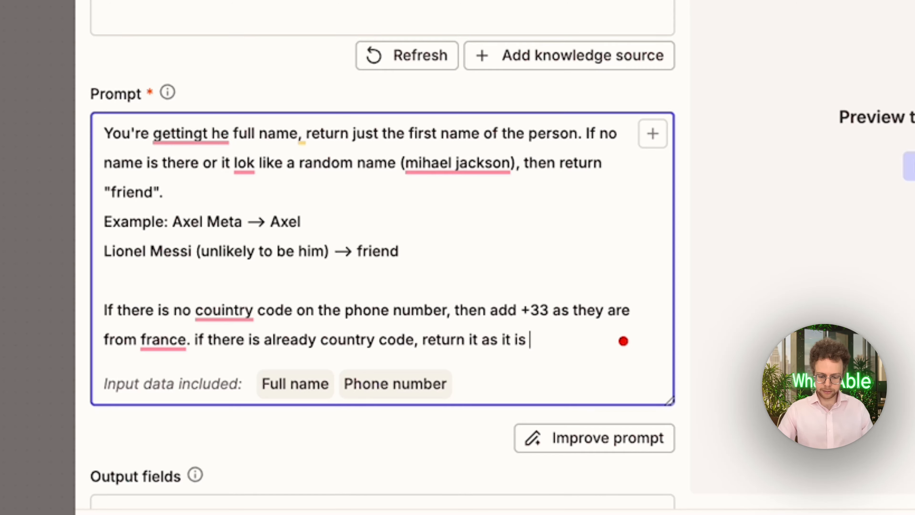
pyautogui.write(' and dont modify it')
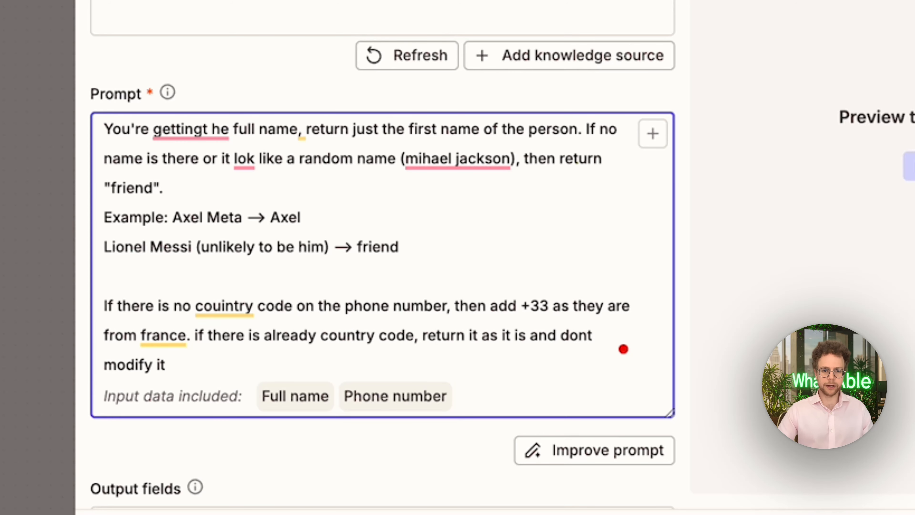
# Add a text output field named "Phone number" with the description "phone number with a country code"
pyautogui.scroll(-1, 281, 373)
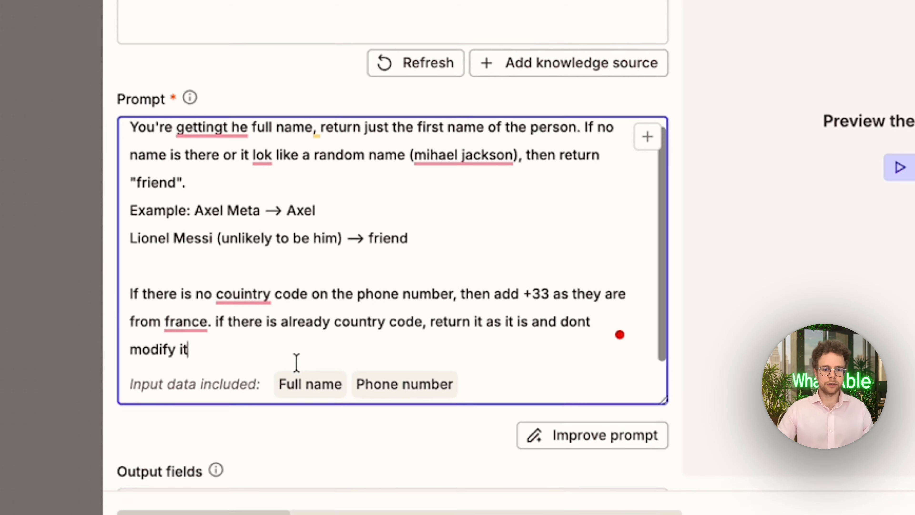
pyautogui.click(264, 452)
pyautogui.scroll(-5, 380, 347)
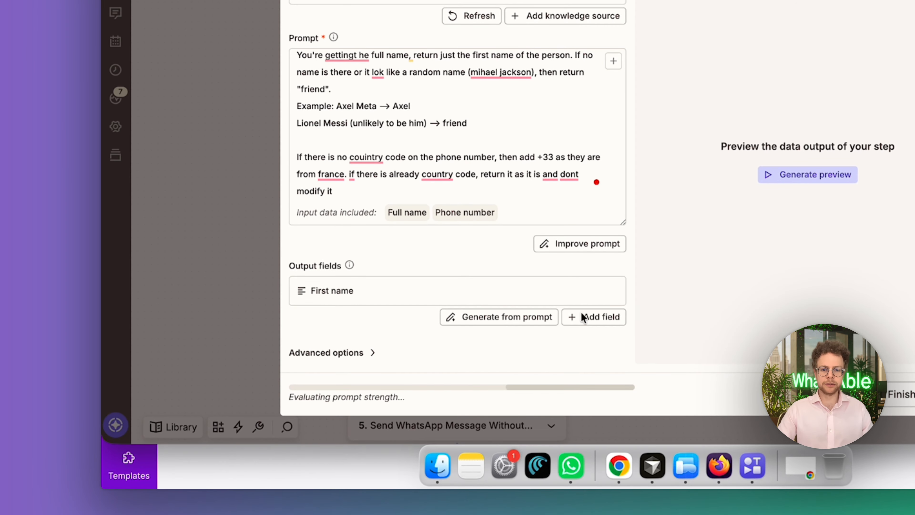
pyautogui.click(604, 318)
pyautogui.write('Pho')
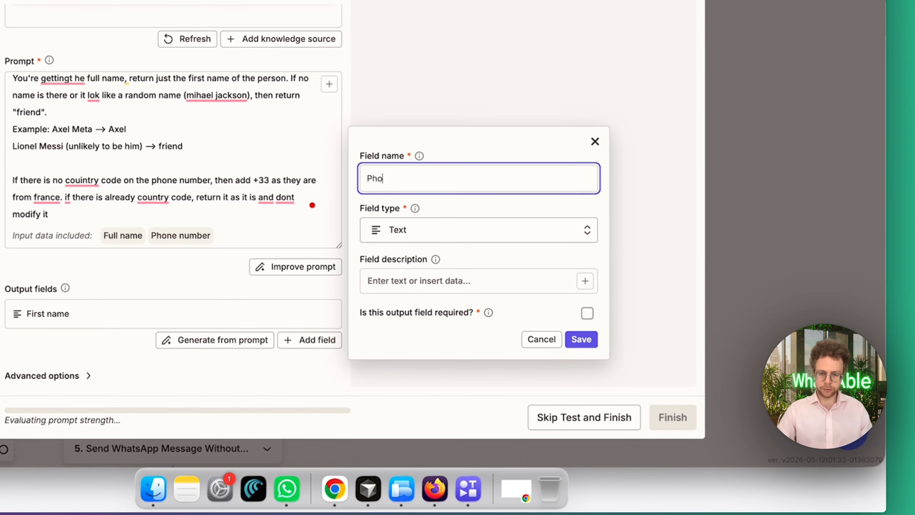
pyautogui.write('ne number')
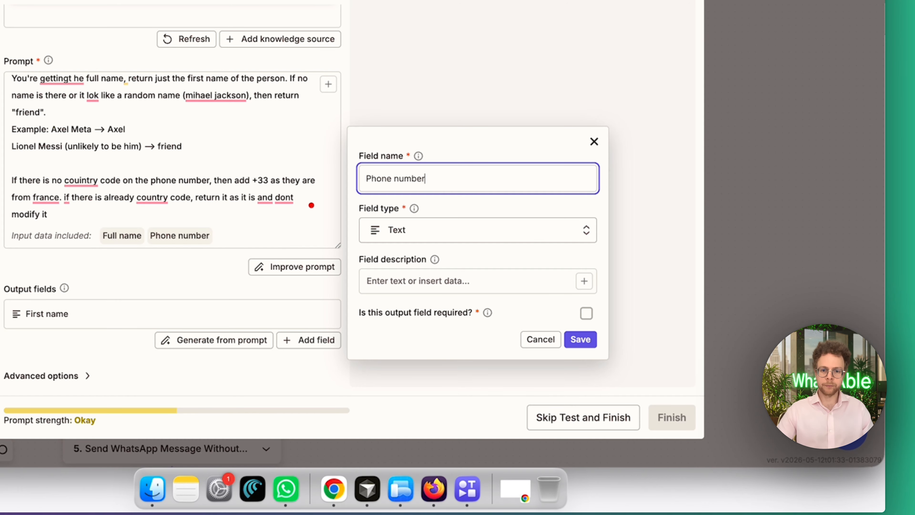
pyautogui.click(491, 276)
pyautogui.write('phon')
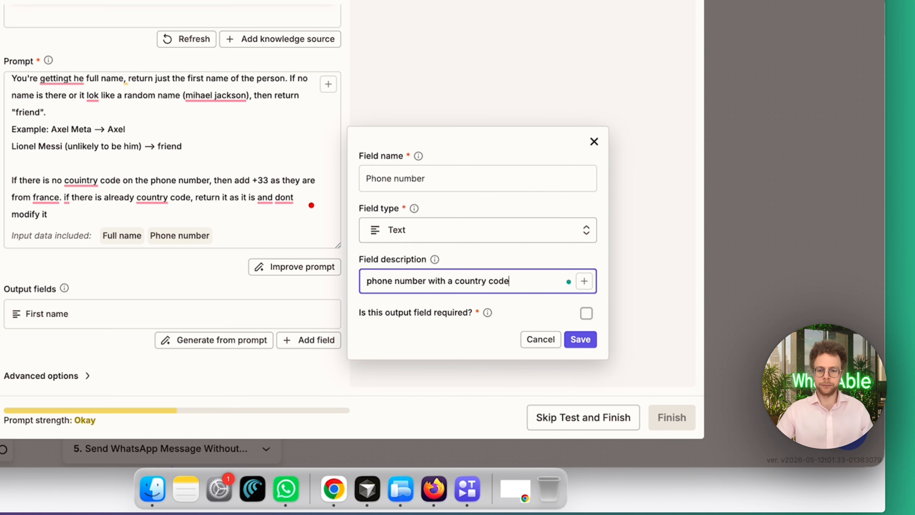
pyautogui.write('e number with a country code')
pyautogui.click(581, 340)
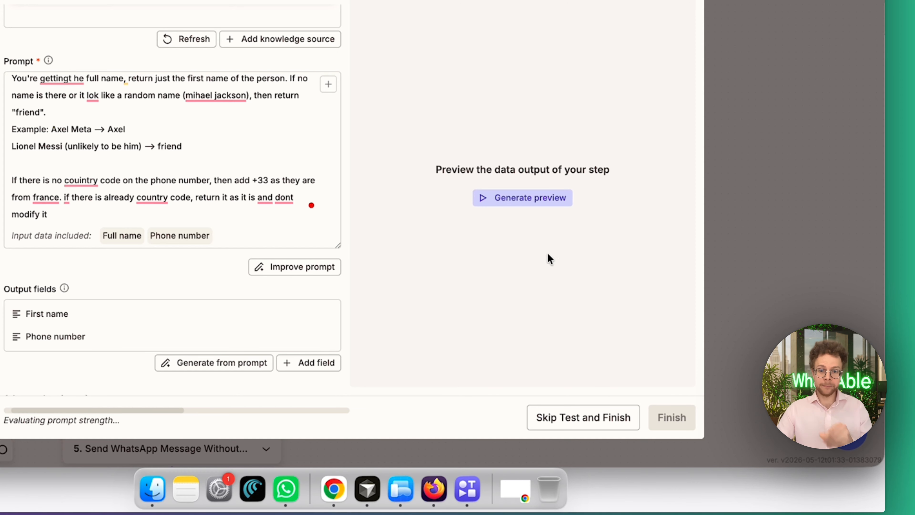
# Generate a preview of the AI step's output and close the prompt builder
pyautogui.click(535, 200)
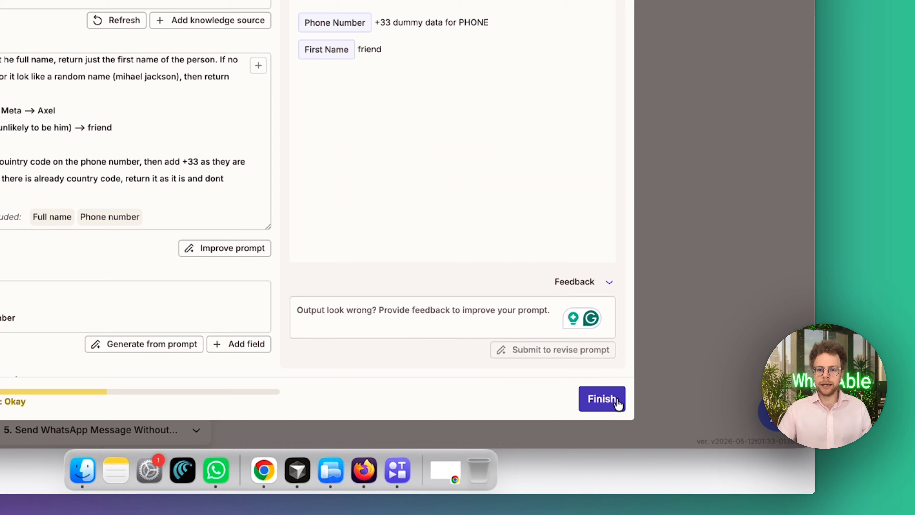
pyautogui.click(617, 401)
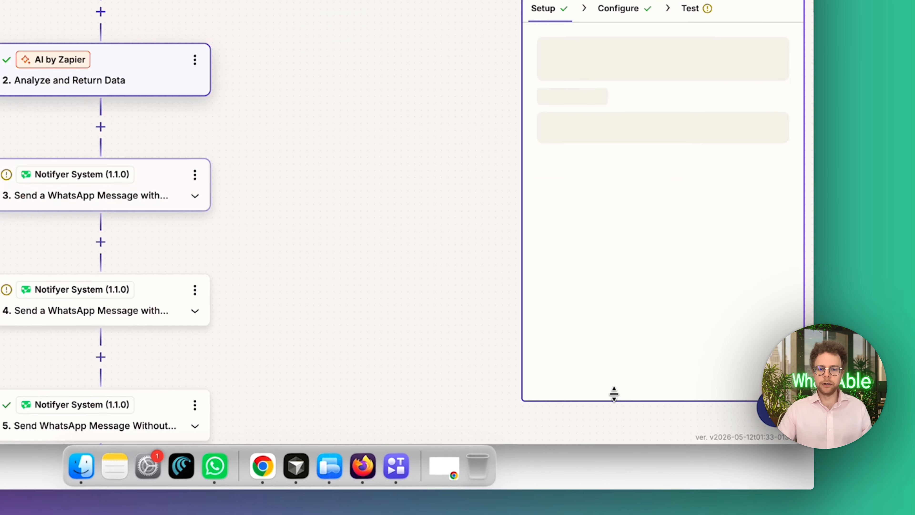
# Open step 3, the Notifyer WhatsApp template message, and review its test data and setup
pyautogui.moveTo(299, 234); pyautogui.dragTo(220, 139)
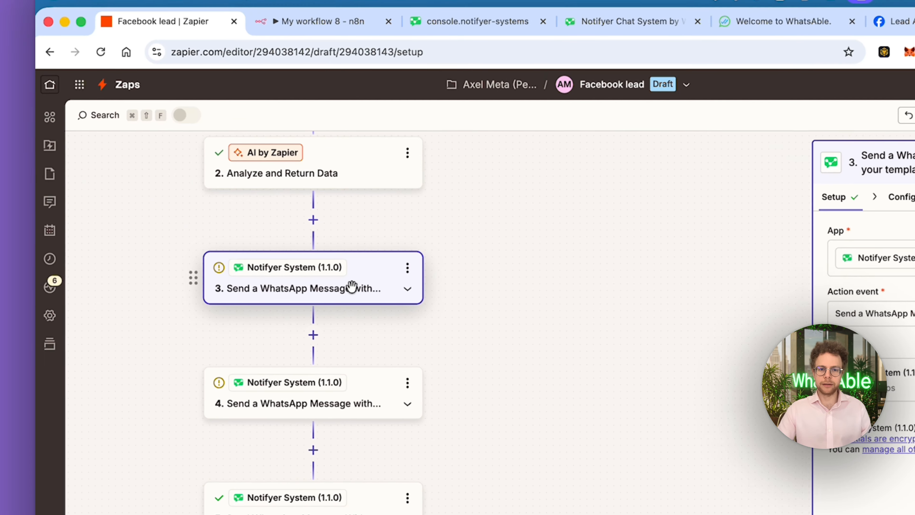
pyautogui.click(61, 98)
pyautogui.click(732, 238)
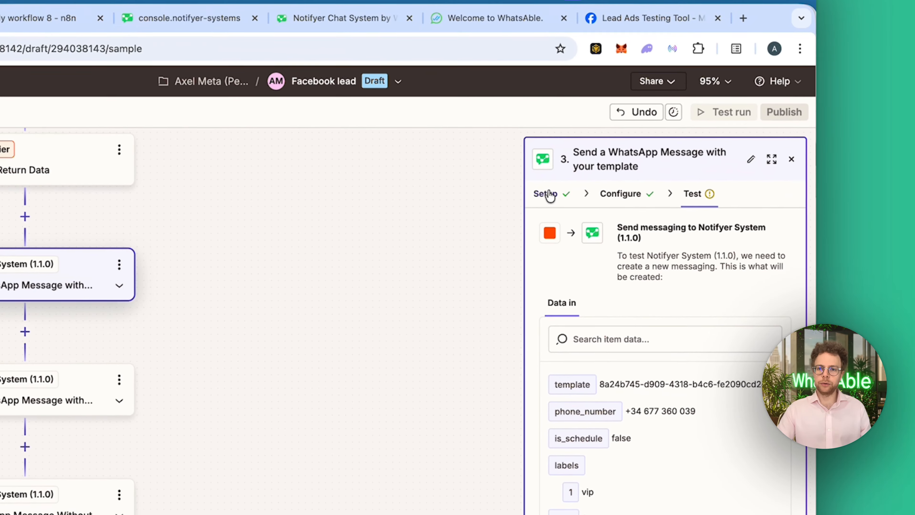
pyautogui.click(884, 238)
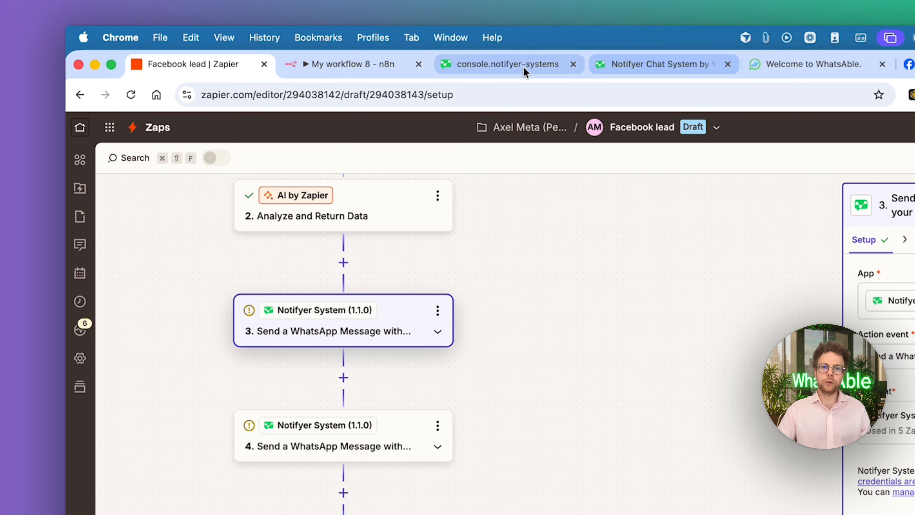
# Open the Notifyer System invitation for Zapier from the Notifyer console's connection guide, and return to the Facebook lead Zap
pyautogui.click(503, 68)
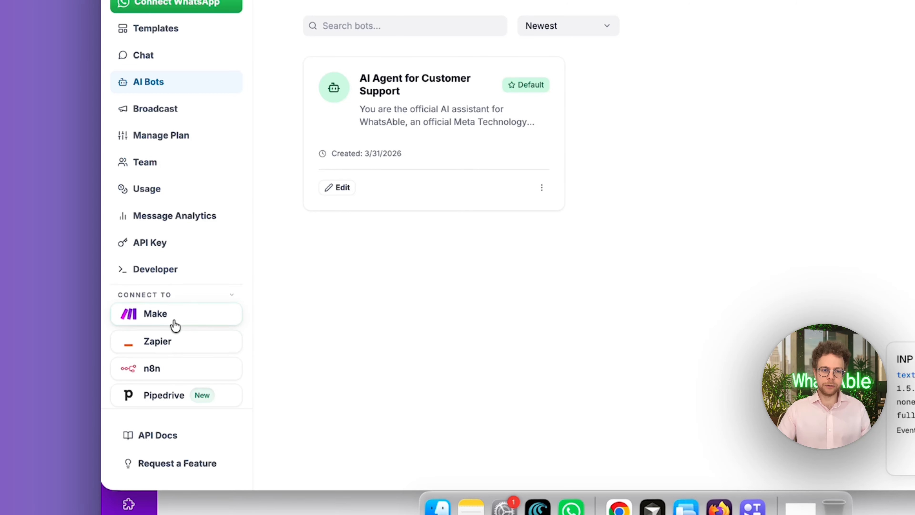
pyautogui.click(174, 342)
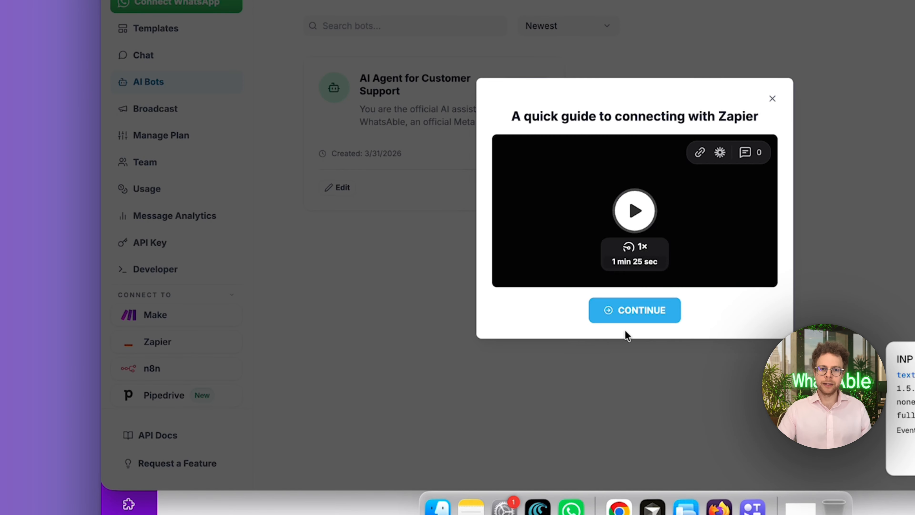
pyautogui.click(624, 318)
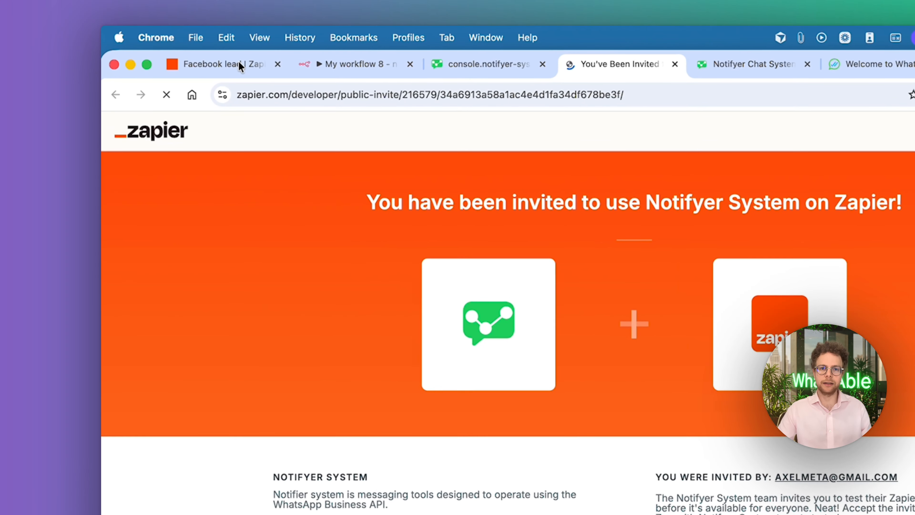
pyautogui.click(193, 48)
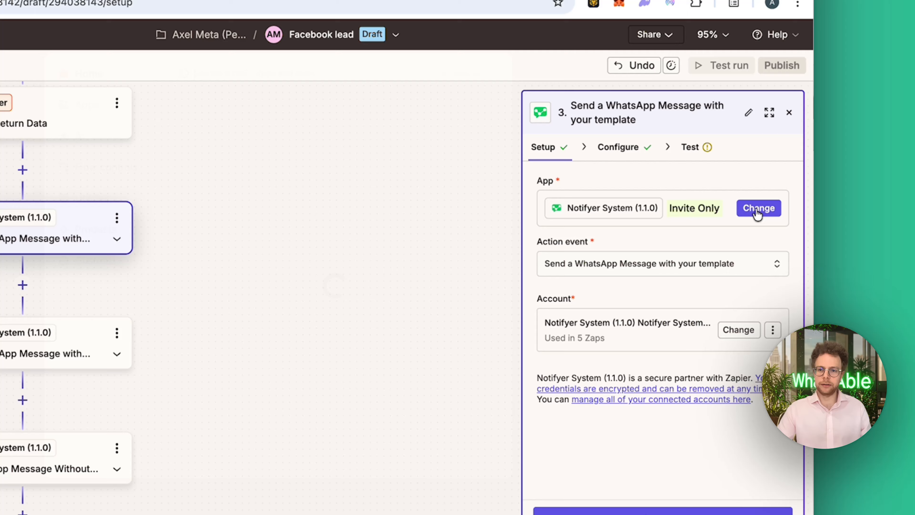
# Search the apps available for step 3 for "notifyer" and view the action events the current app offers
pyautogui.click(759, 208)
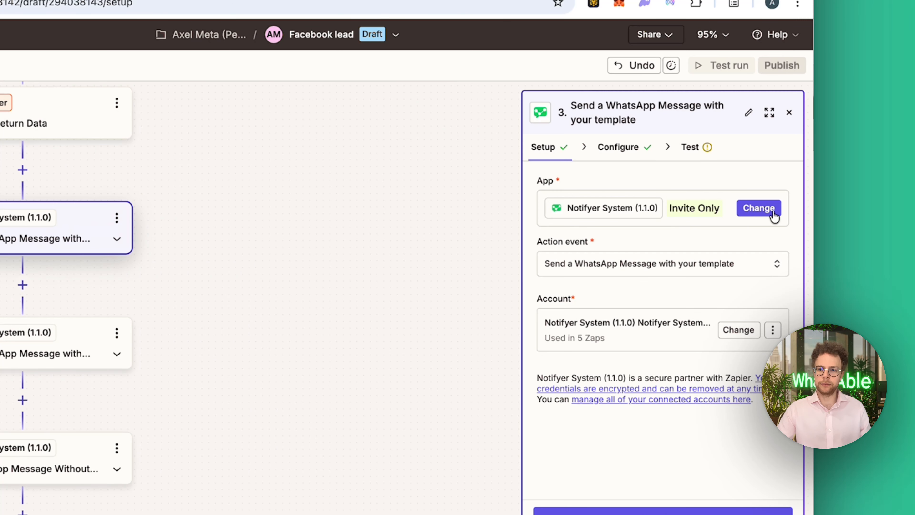
pyautogui.click(773, 214)
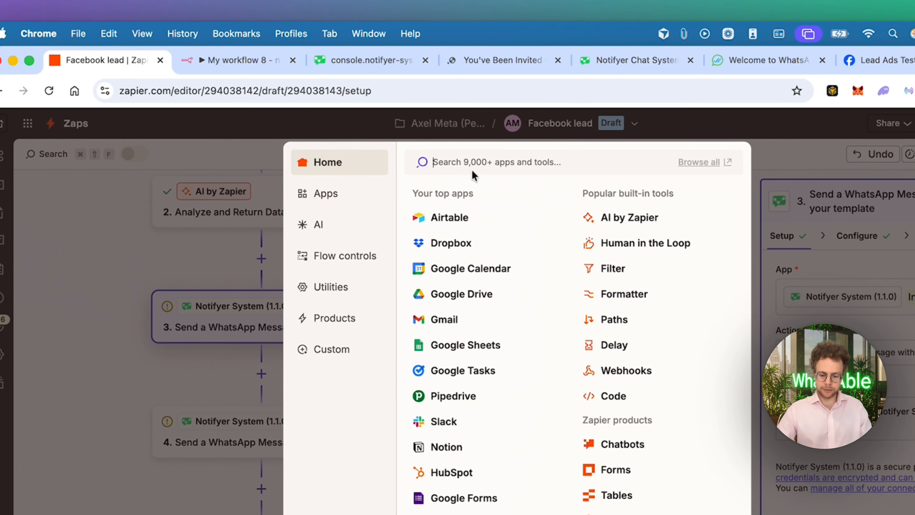
pyautogui.write('notifyer')
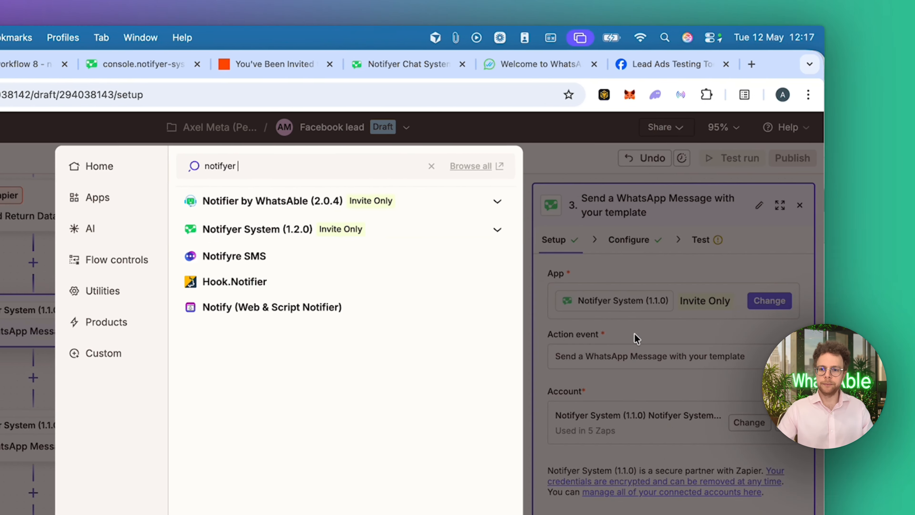
pyautogui.click(874, 336)
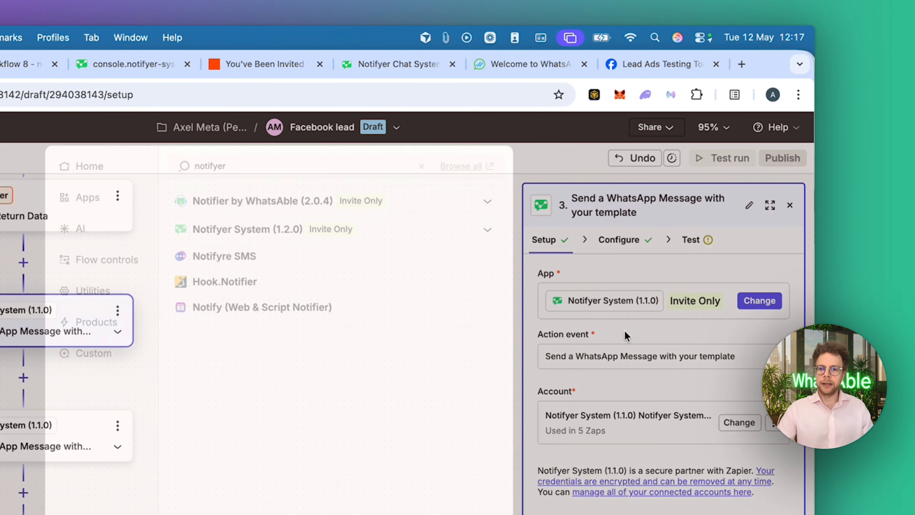
pyautogui.click(625, 355)
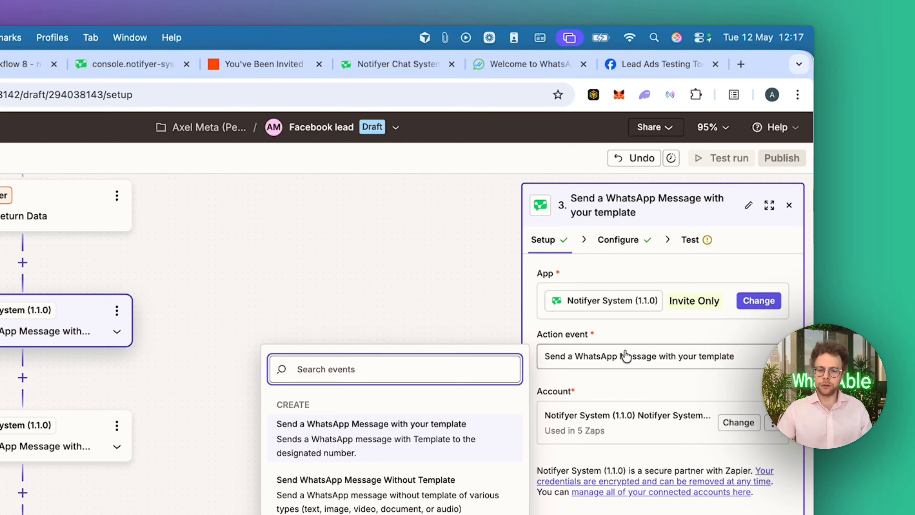
pyautogui.click(625, 355)
# Replace the fixed recipient phone number in step 3's configuration with the AI step's Phone Number output
pyautogui.click(639, 380)
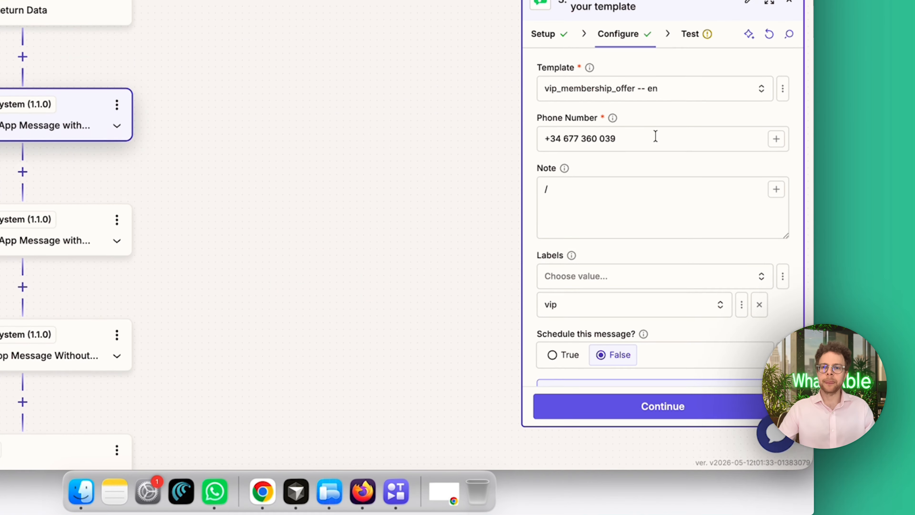
pyautogui.tripleClick(641, 273)
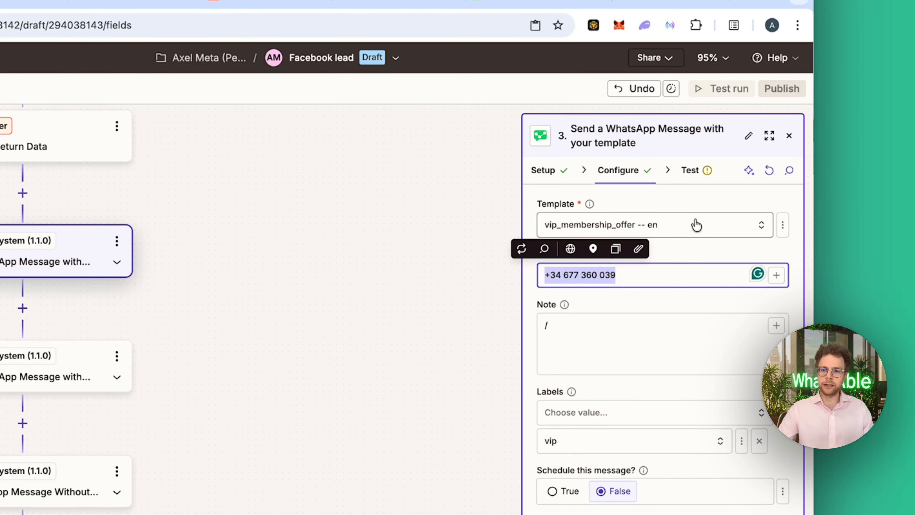
pyautogui.click(664, 279)
pyautogui.press('super+a')
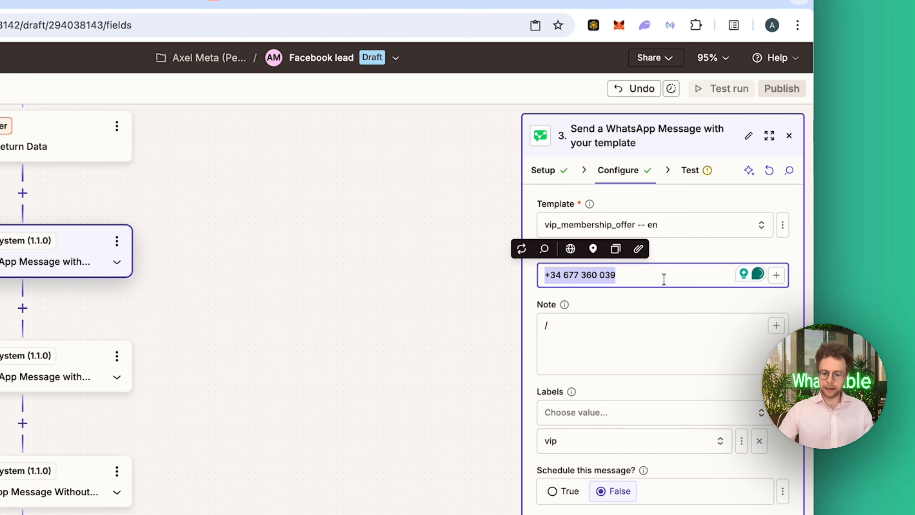
pyautogui.write('/ph')
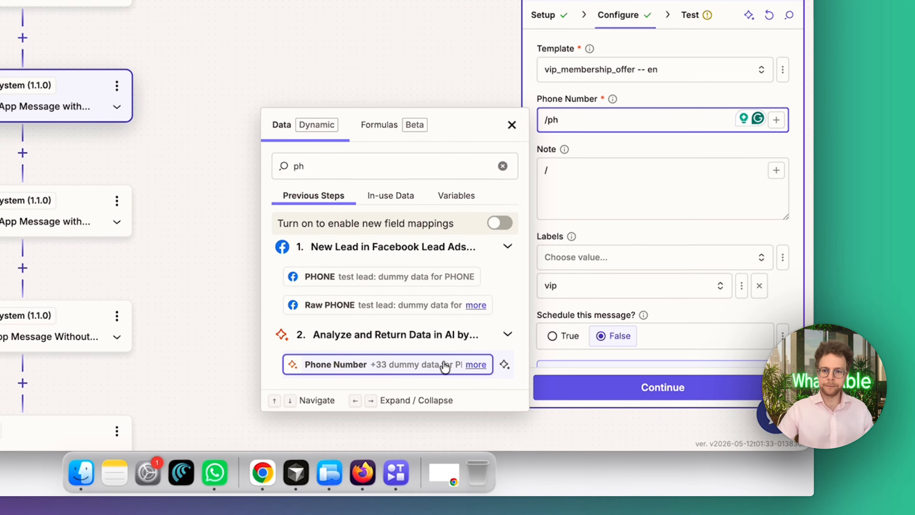
pyautogui.click(447, 513)
# Browse the Facebook lead fields that can be inserted into step 3's Note
pyautogui.click(550, 175)
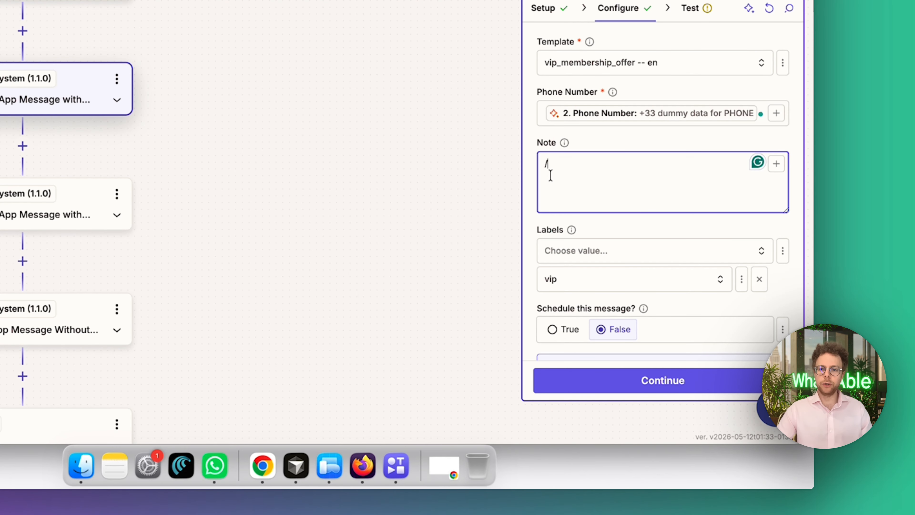
pyautogui.write('/')
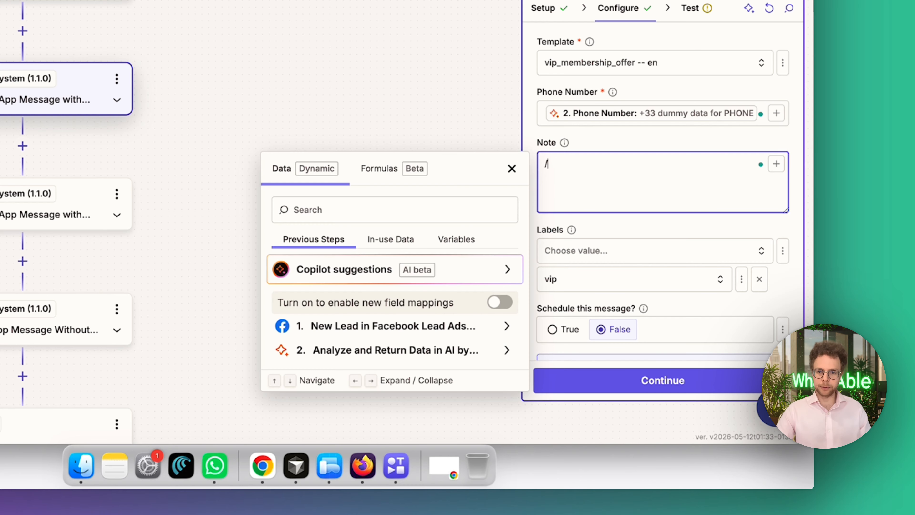
pyautogui.click(459, 328)
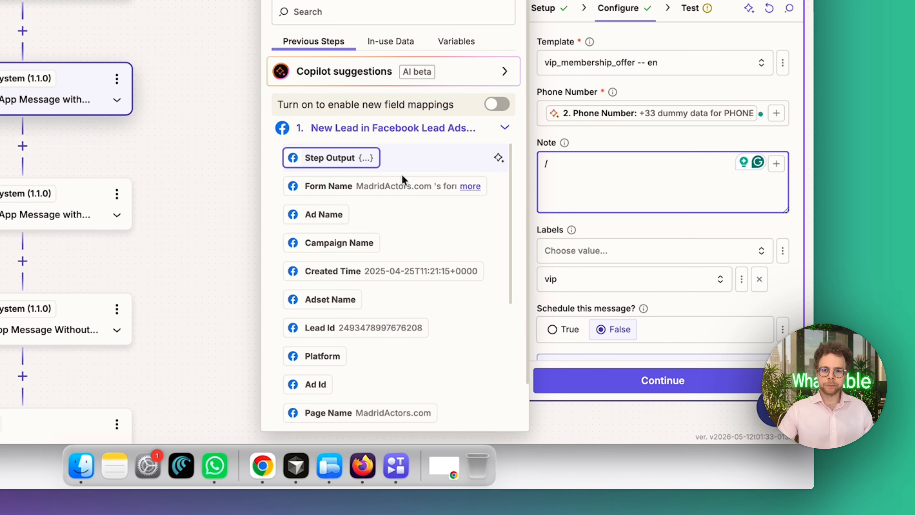
pyautogui.scroll(-5, 364, 360)
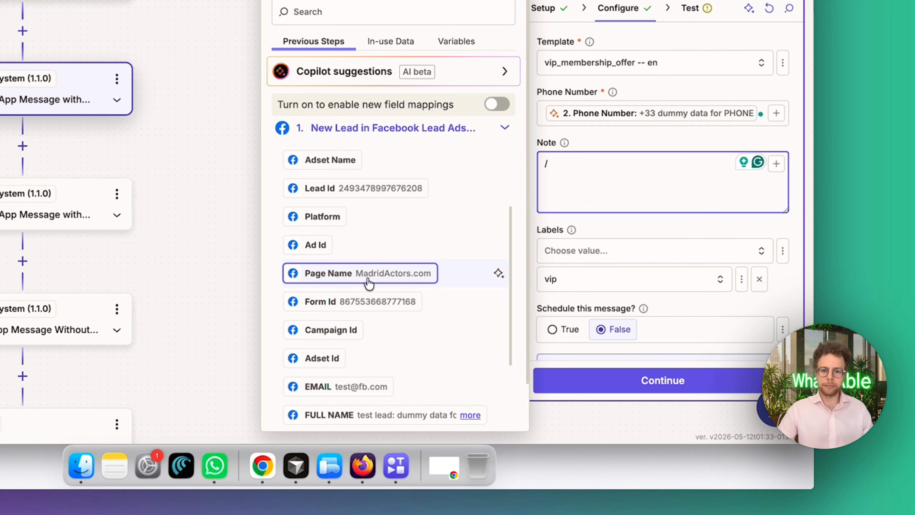
pyautogui.scroll(-8, 382, 349)
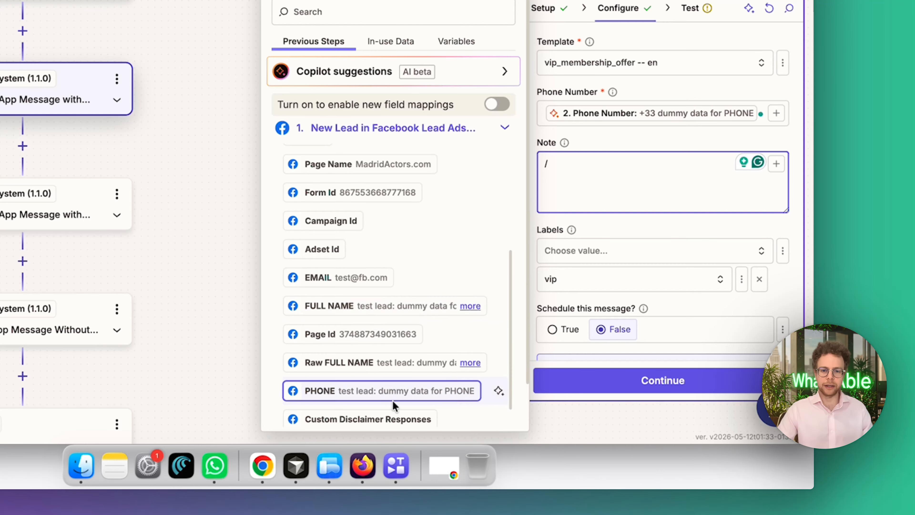
pyautogui.click(678, 221)
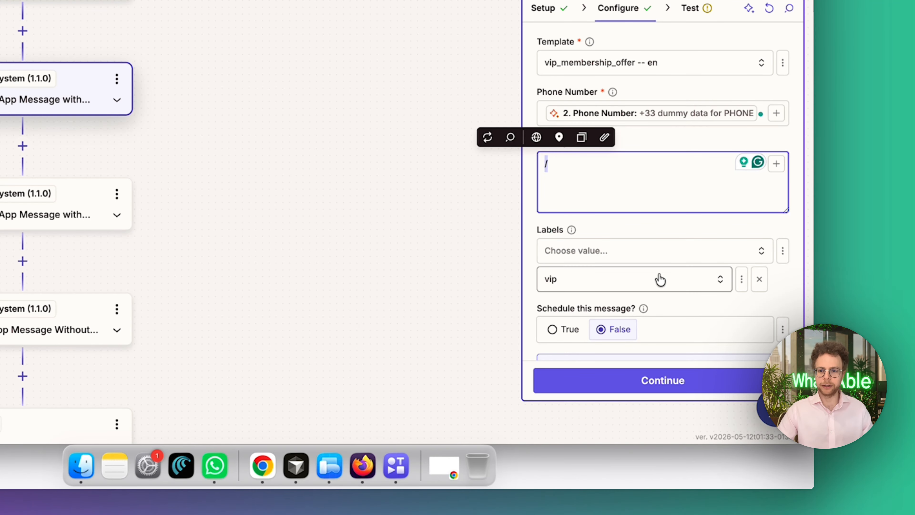
# Replace the fixed name in step 3's Body 1 variable with the AI step's First Name output
pyautogui.scroll(-4, 659, 278)
pyautogui.scroll(-10, 643, 144)
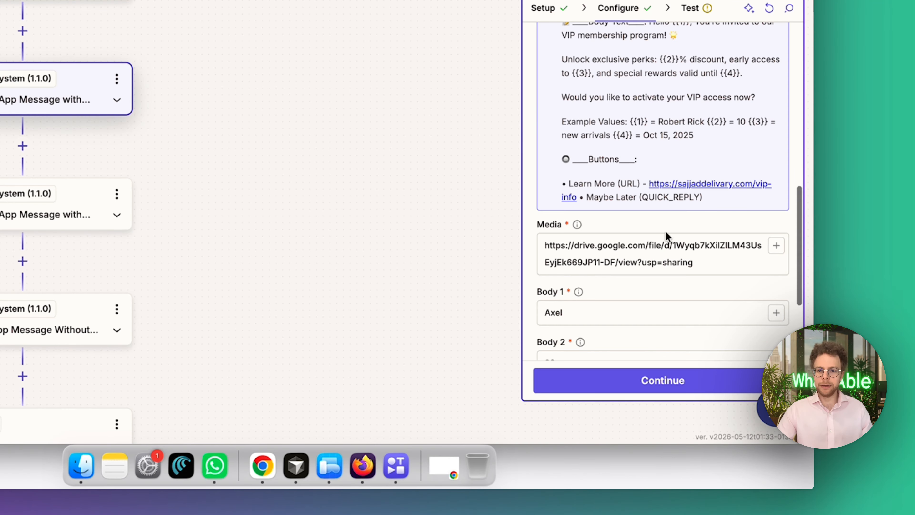
pyautogui.scroll(3, 663, 141)
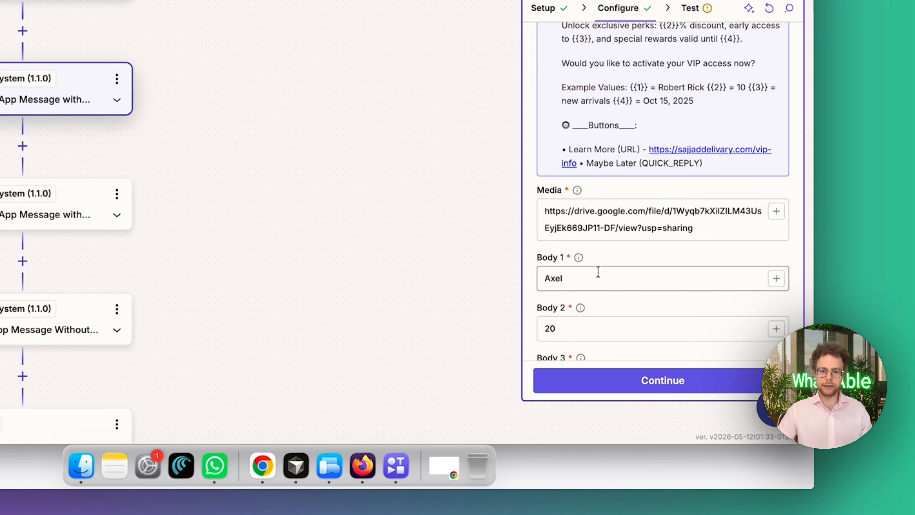
pyautogui.doubleClick(596, 280)
pyautogui.press('BackSpace')
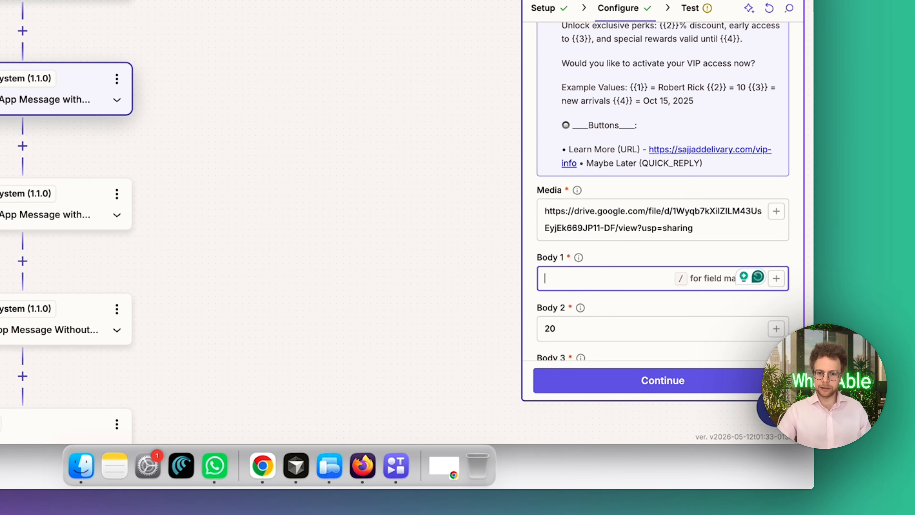
pyautogui.write('/')
pyautogui.click(507, 390)
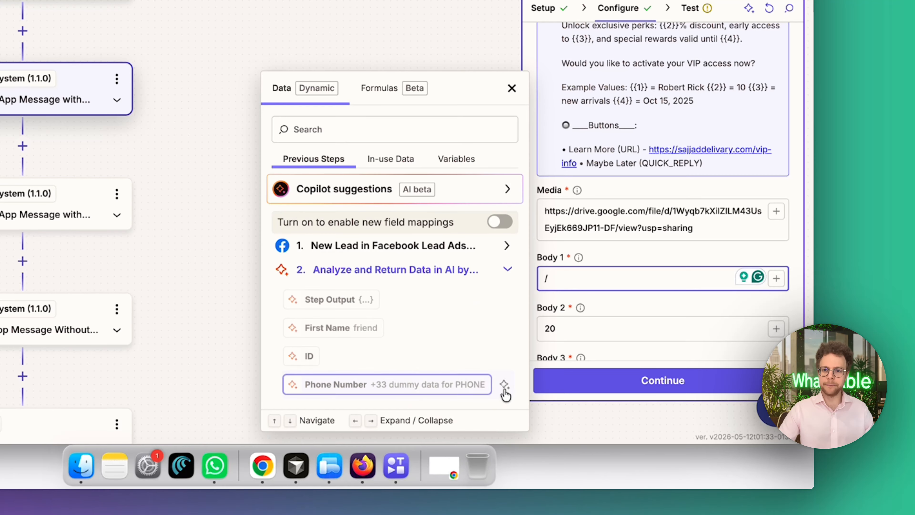
pyautogui.click(373, 328)
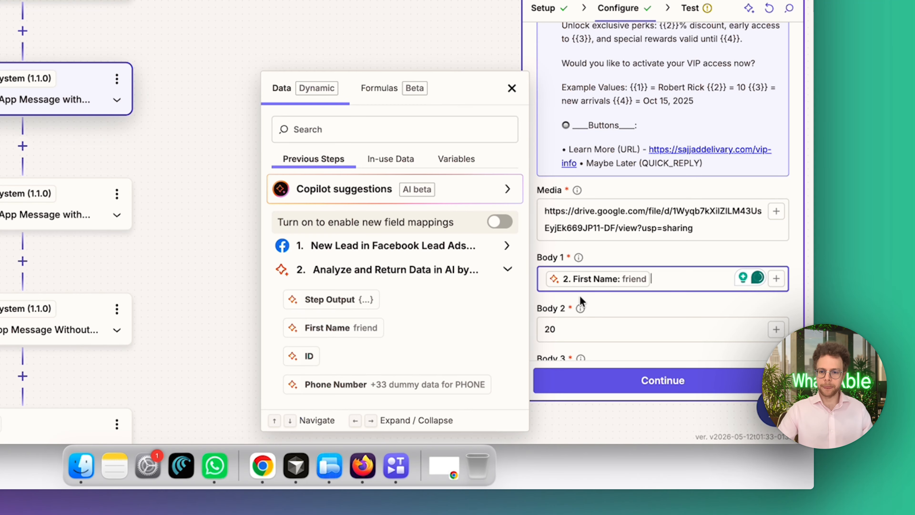
pyautogui.click(587, 299)
# Review the Body 2, Body 3 and Body 4 values of step 3's template
pyautogui.scroll(-3, 587, 298)
pyautogui.click(569, 216)
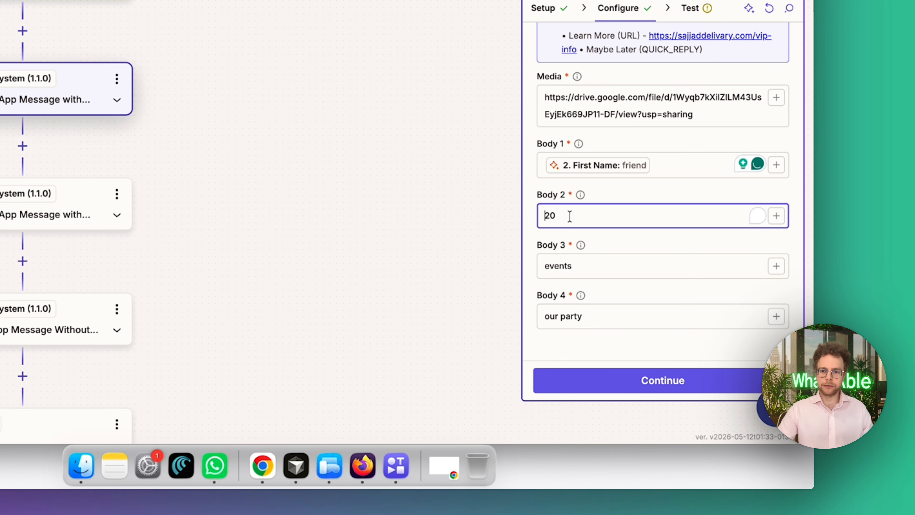
pyautogui.doubleClick(569, 216)
pyautogui.click(617, 361)
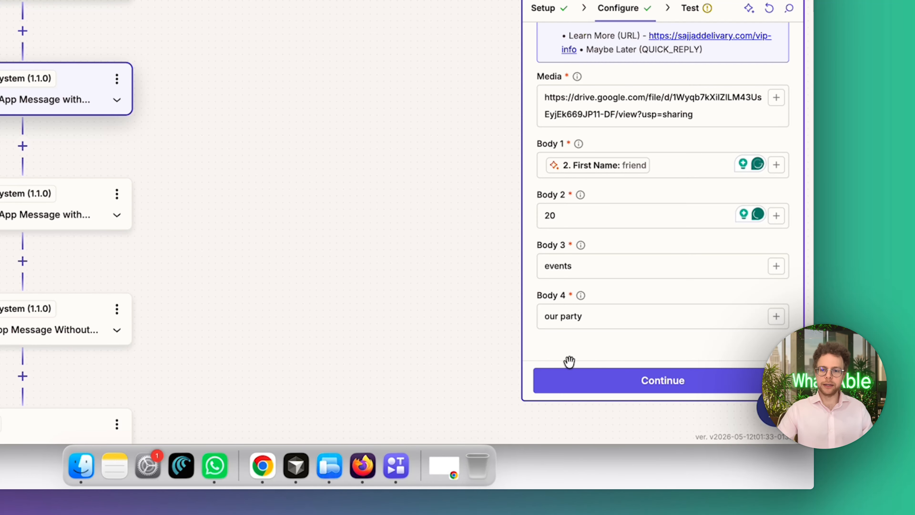
# Open step 4, the second WhatsApp template message, and view the duplicate and copy options for step 3
pyautogui.hscroll(-3, 460, 296)
pyautogui.hscroll(-5, 460, 296)
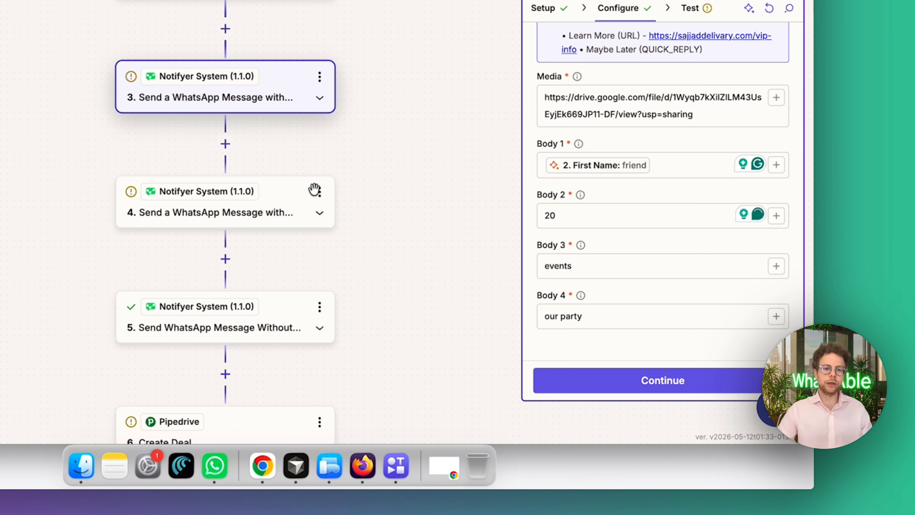
pyautogui.click(281, 193)
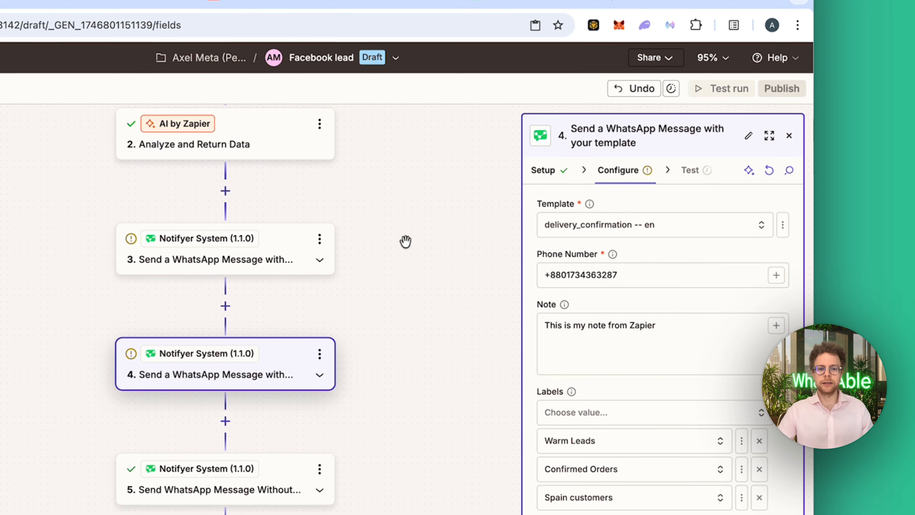
pyautogui.click(319, 238)
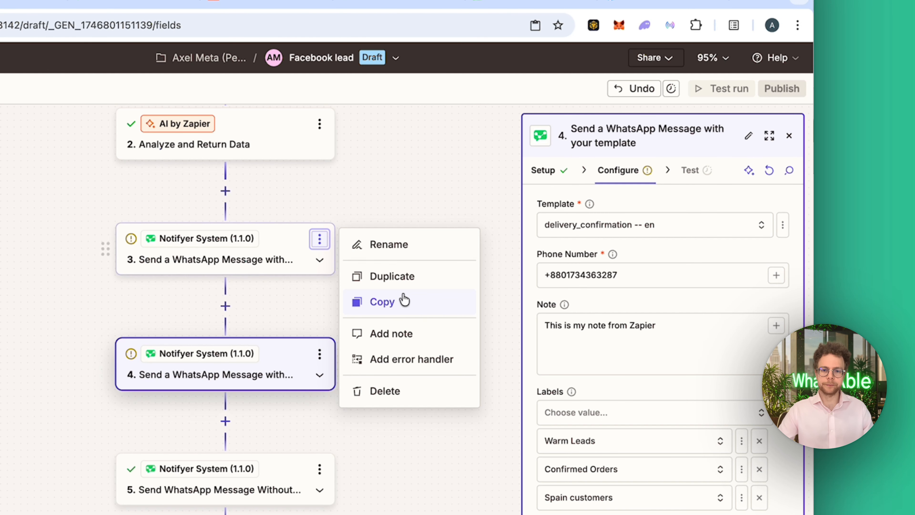
pyautogui.click(268, 356)
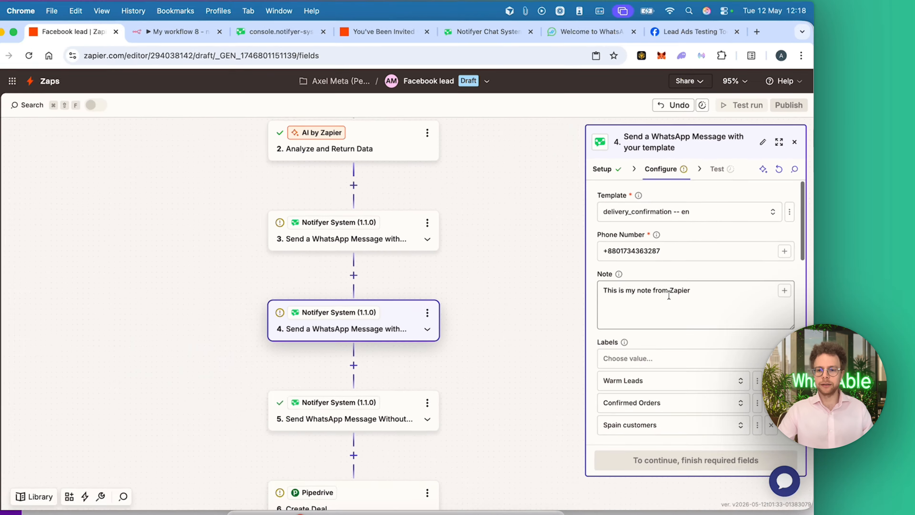
# Review step 4's template preview and its message scheduling, date and time, and timezone settings
pyautogui.scroll(-10, 634, 346)
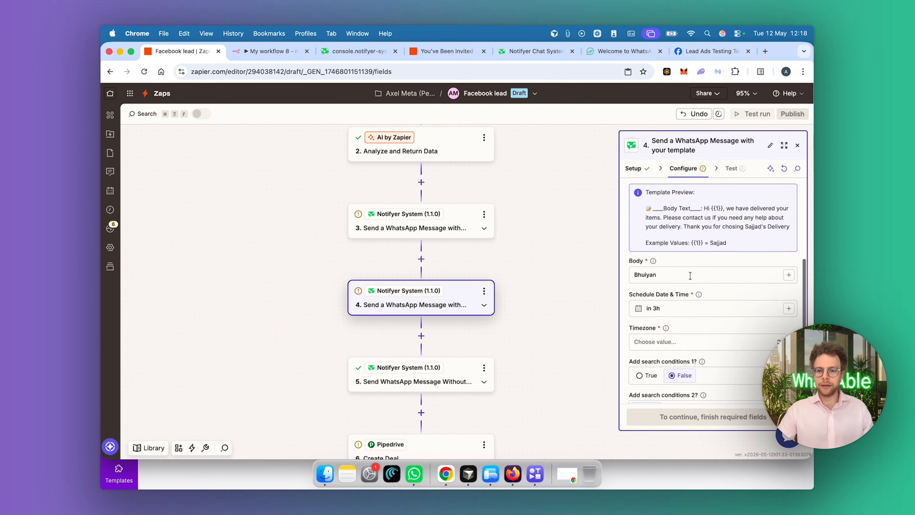
pyautogui.scroll(-5, 690, 275)
pyautogui.scroll(3, 637, 213)
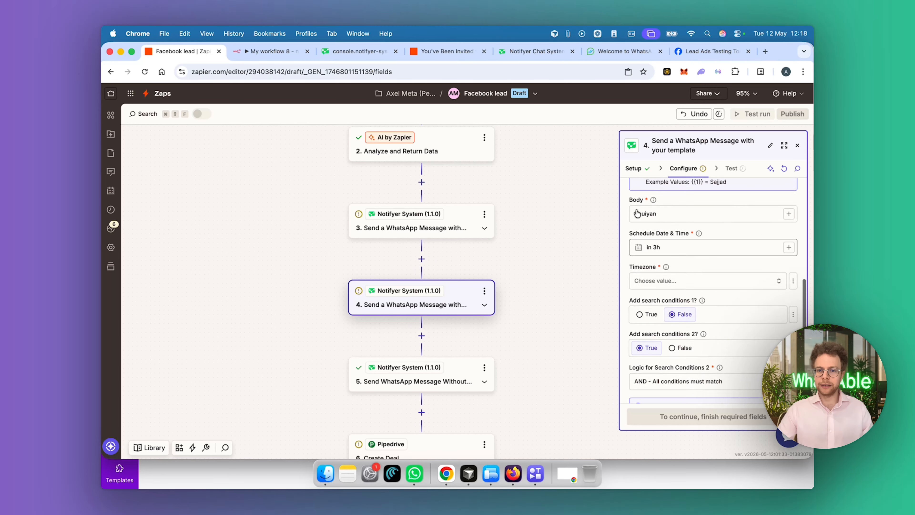
pyautogui.scroll(5, 637, 213)
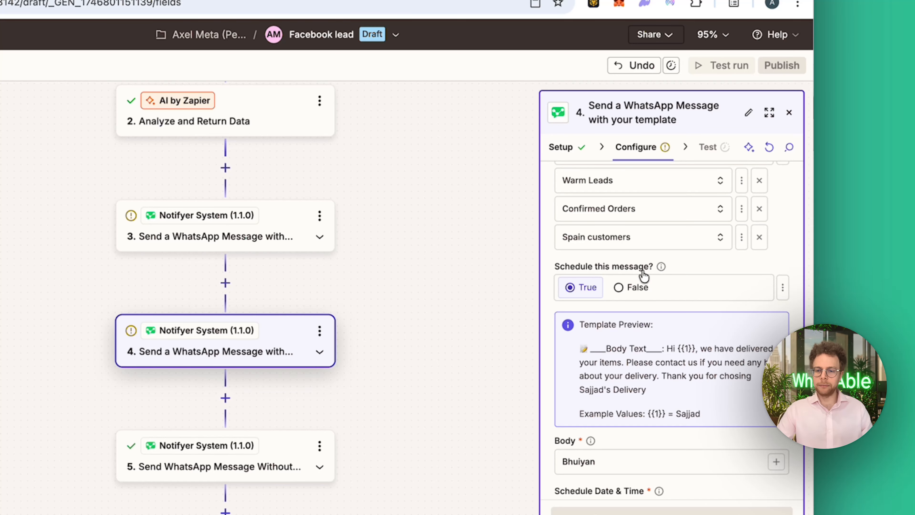
pyautogui.moveTo(644, 276); pyautogui.dragTo(570, 275)
pyautogui.scroll(-3, 616, 396)
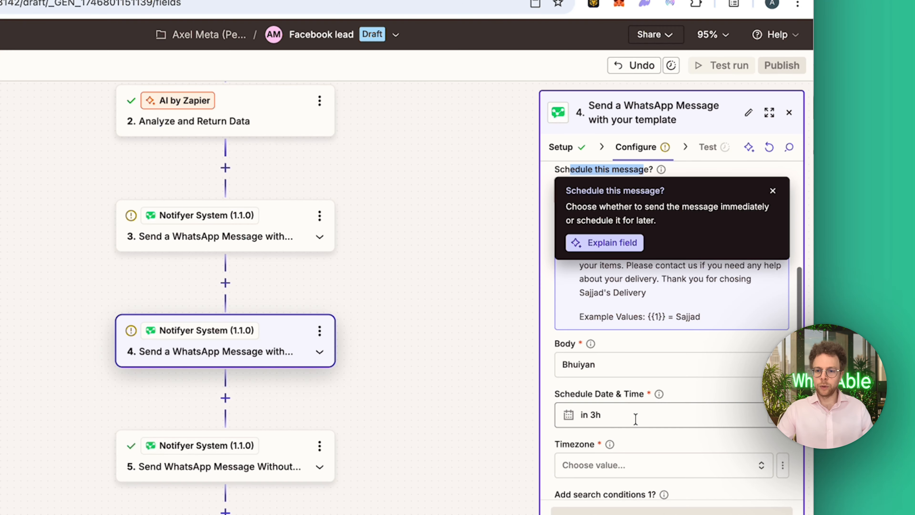
pyautogui.click(581, 395)
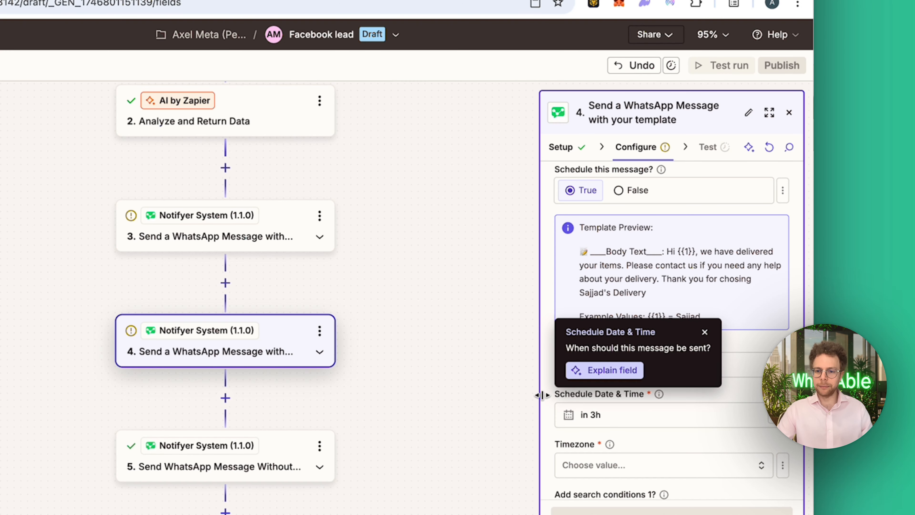
# Set step 4's scheduled date and time to "in 1d"
pyautogui.moveTo(538, 390); pyautogui.dragTo(437, 393)
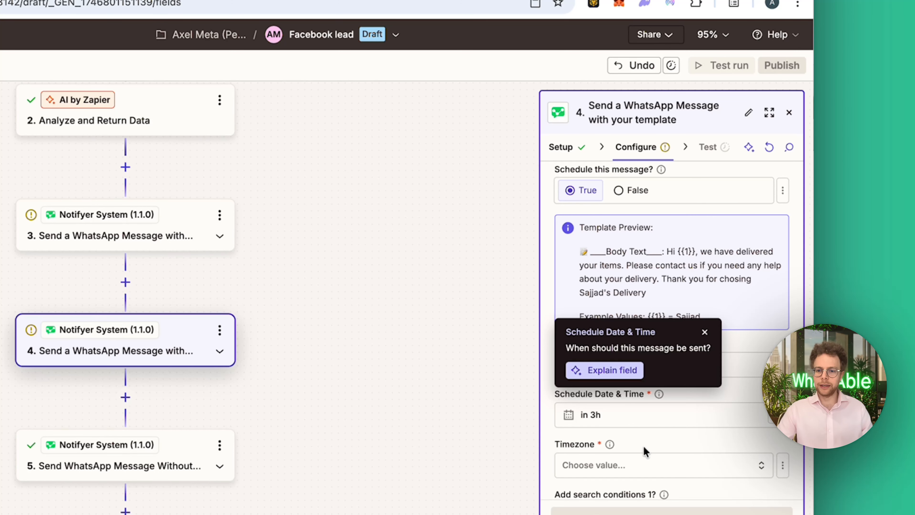
pyautogui.click(704, 334)
pyautogui.click(632, 419)
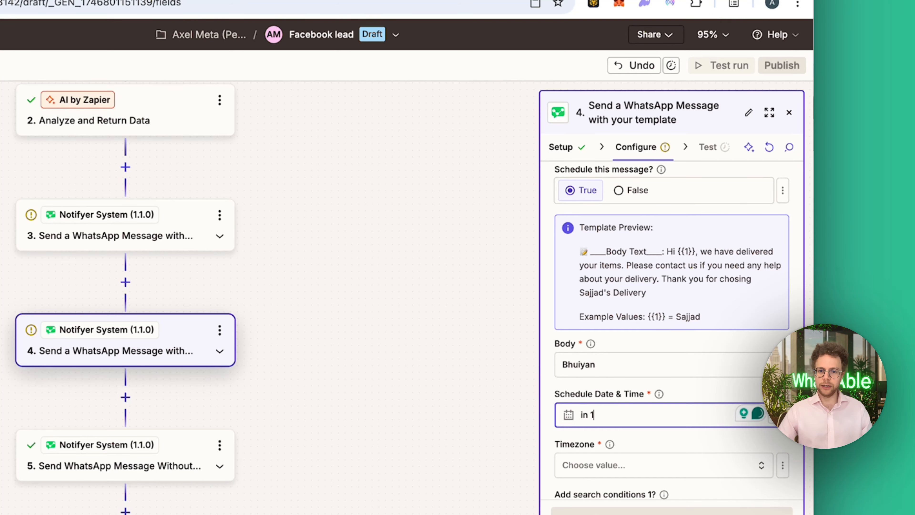
pyautogui.click(639, 441)
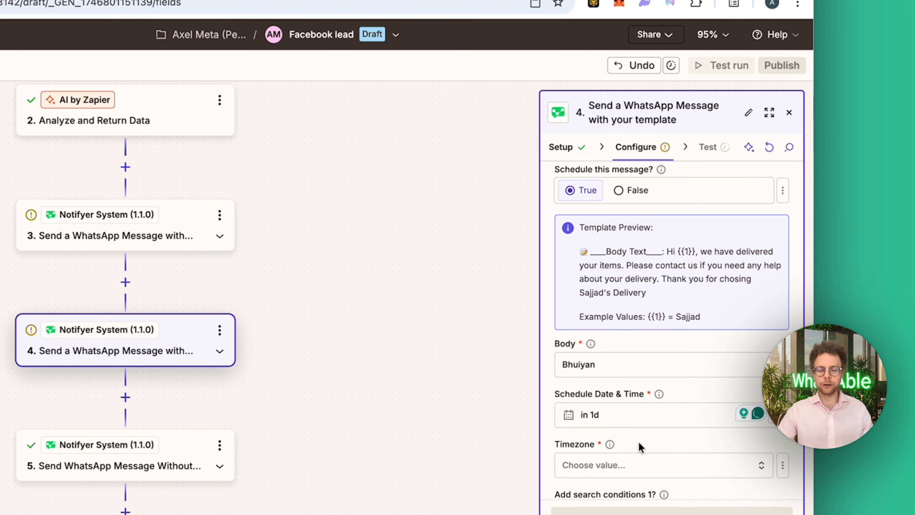
# Set the timezone of step 4's scheduled message to Europe/Amsterdam (GMT+01:00)
pyautogui.scroll(-5, 638, 441)
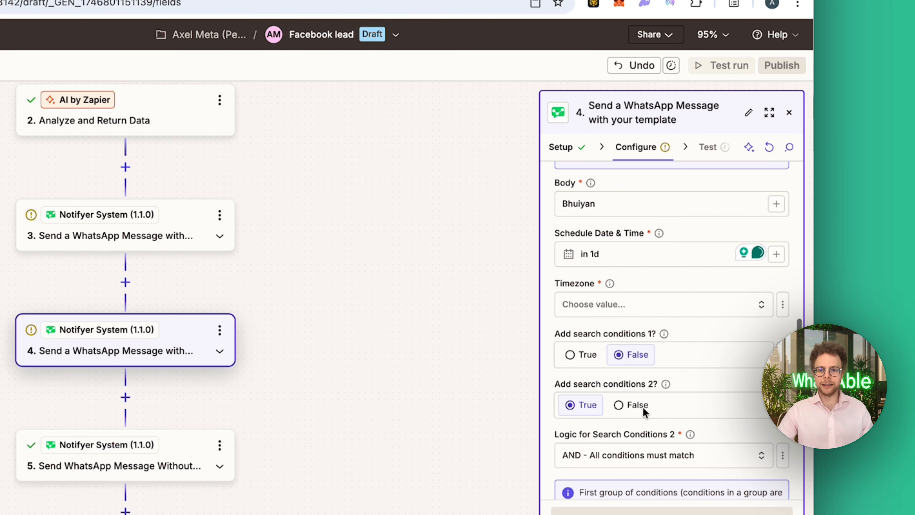
pyautogui.click(648, 315)
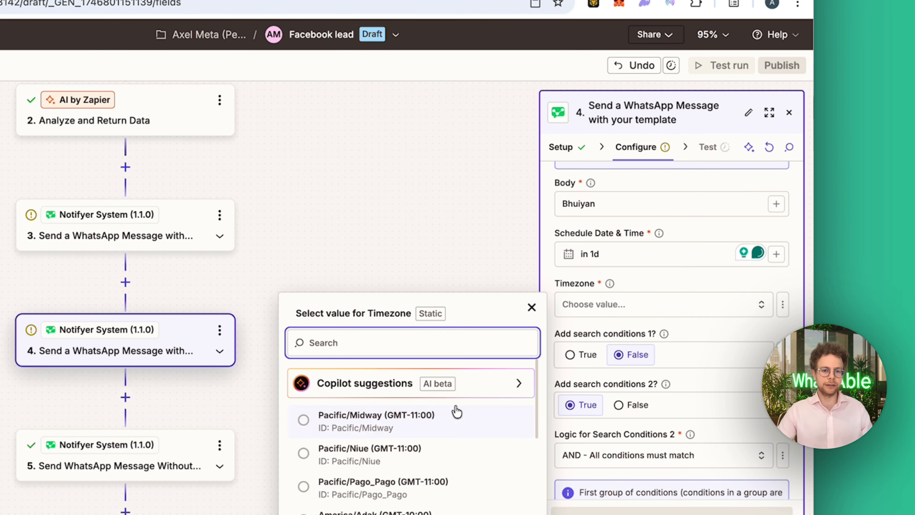
pyautogui.write('Amsterdam')
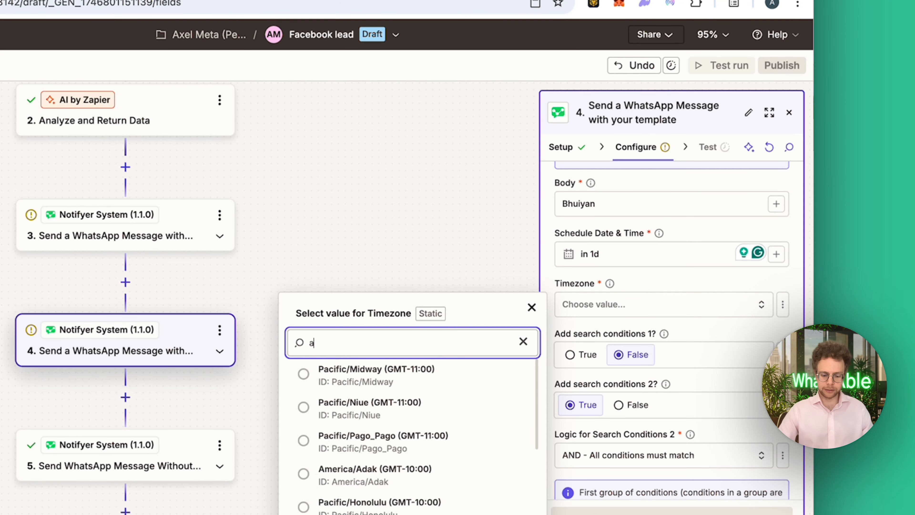
pyautogui.click(458, 392)
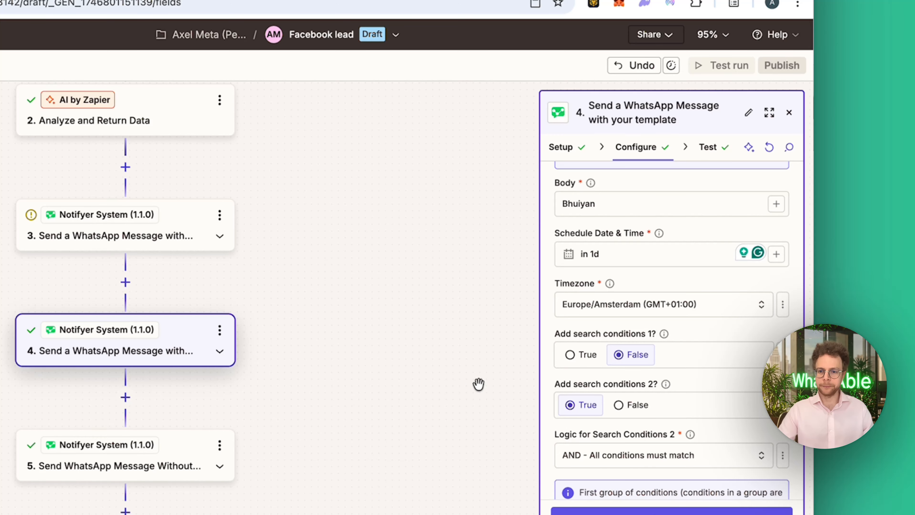
# Review step 4's second set of search conditions, including its logic, field and operator
pyautogui.scroll(-2, 681, 371)
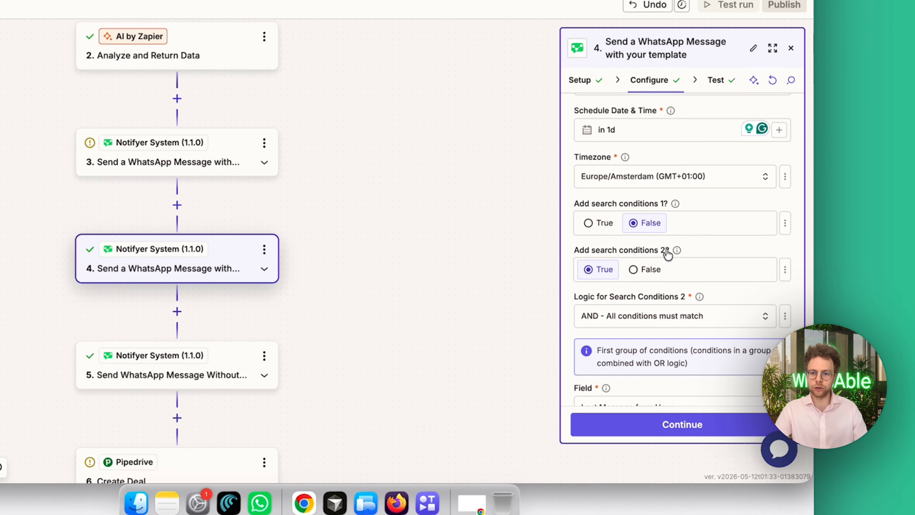
pyautogui.moveTo(707, 291); pyautogui.dragTo(643, 295)
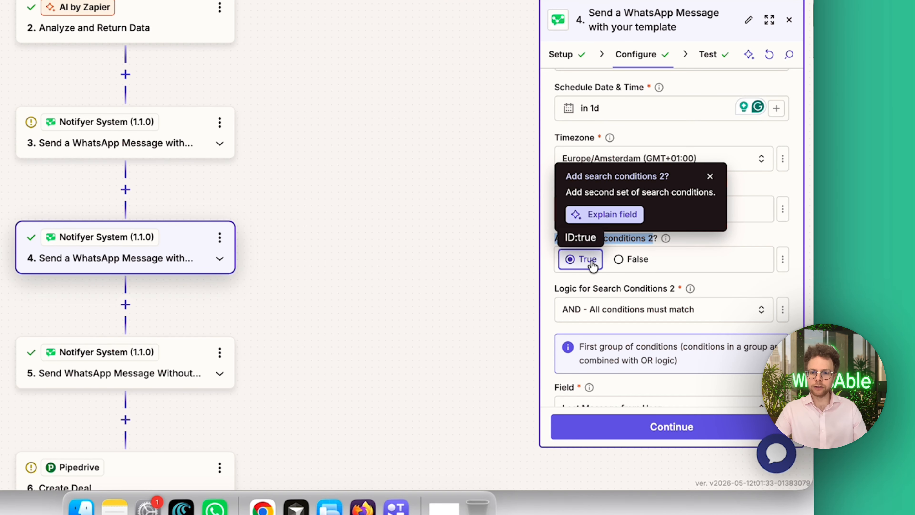
pyautogui.click(752, 288)
pyautogui.scroll(-5, 707, 289)
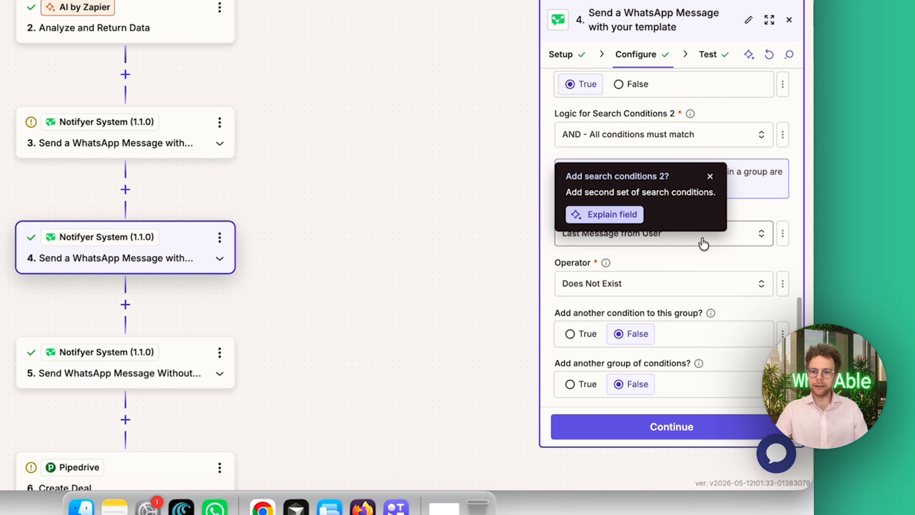
pyautogui.click(710, 177)
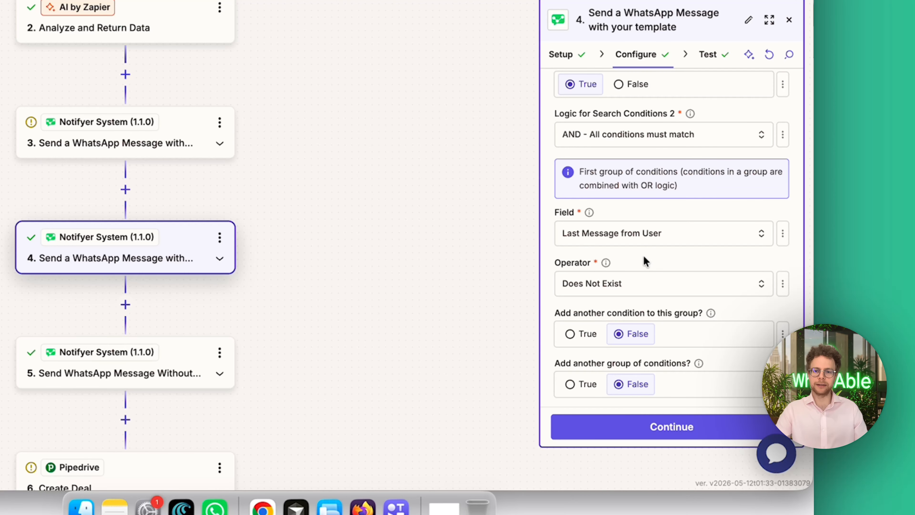
pyautogui.scroll(-1, 643, 259)
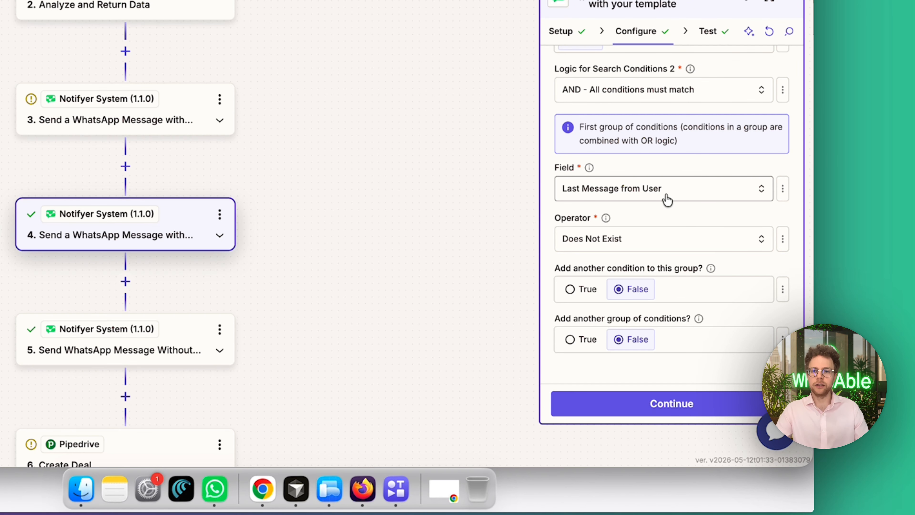
# Look through the fields available for step 4's search condition, keeping Last Message from User selected
pyautogui.click(569, 196)
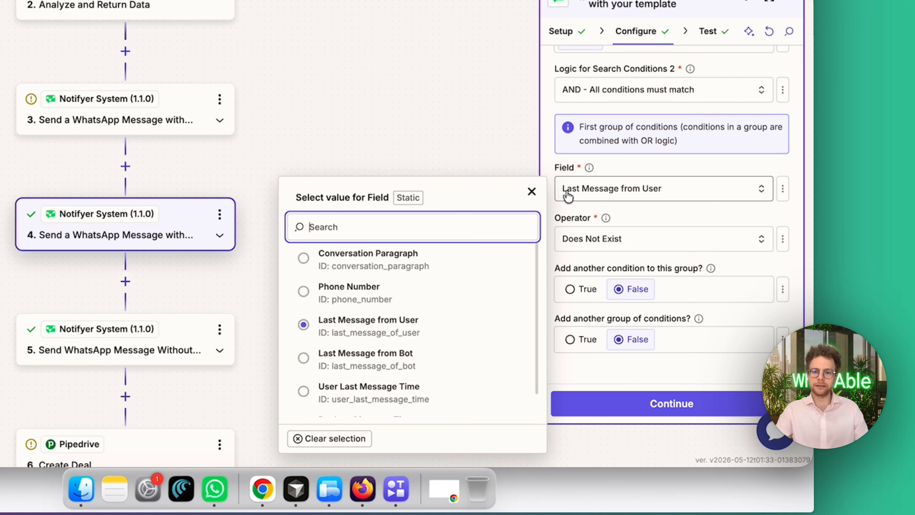
pyautogui.click(568, 195)
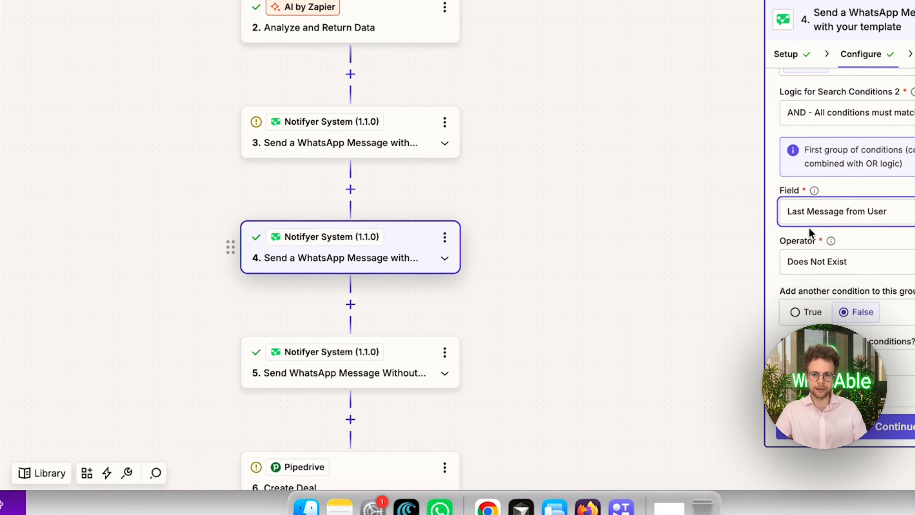
pyautogui.click(610, 197)
pyautogui.scroll(-1, 444, 352)
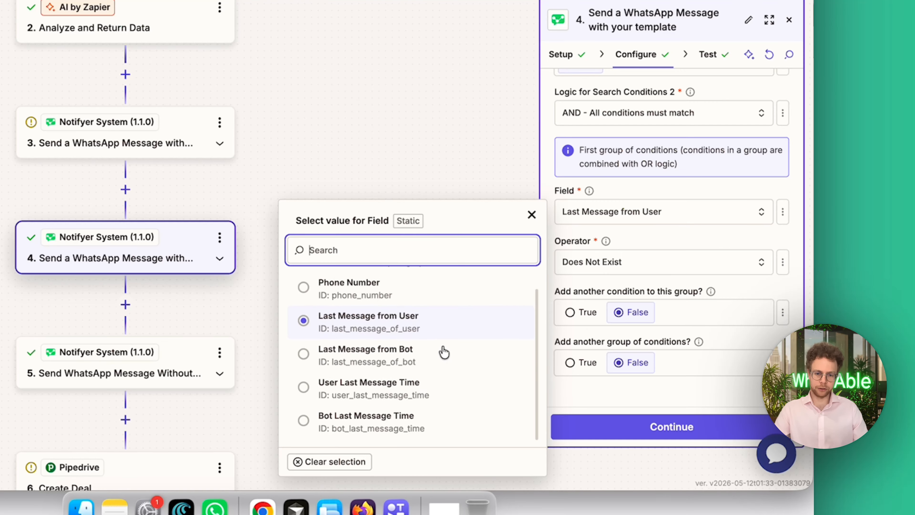
pyautogui.scroll(1, 444, 352)
pyautogui.scroll(-1, 444, 352)
pyautogui.scroll(1, 444, 352)
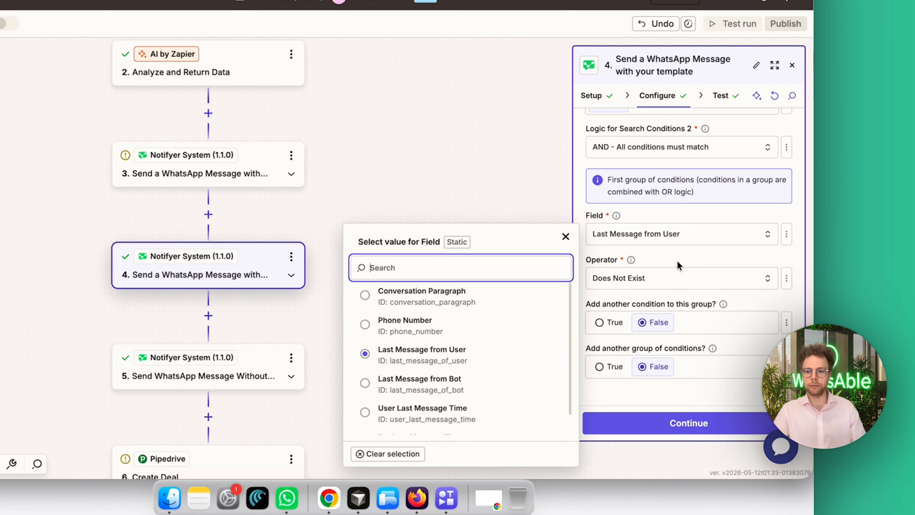
pyautogui.click(709, 293)
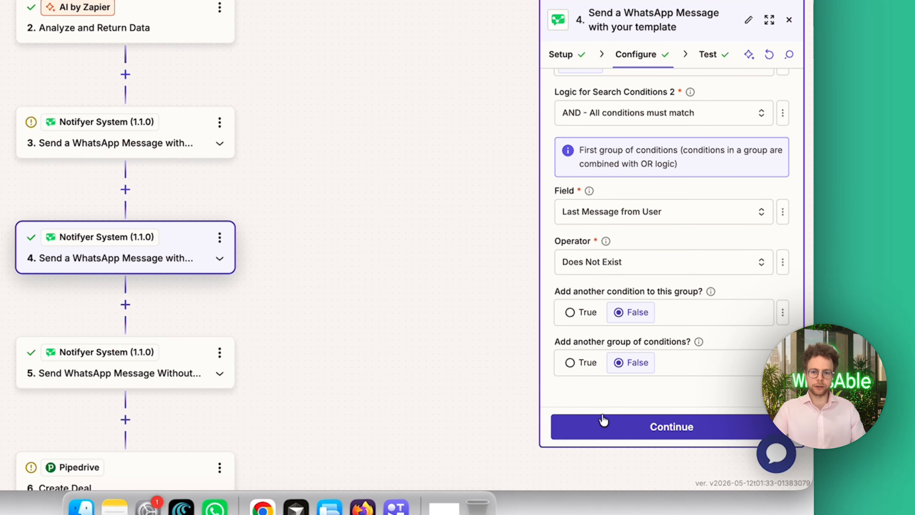
# Continue past step 4's configuration and test stages to open step 5
pyautogui.scroll(9, 575, 243)
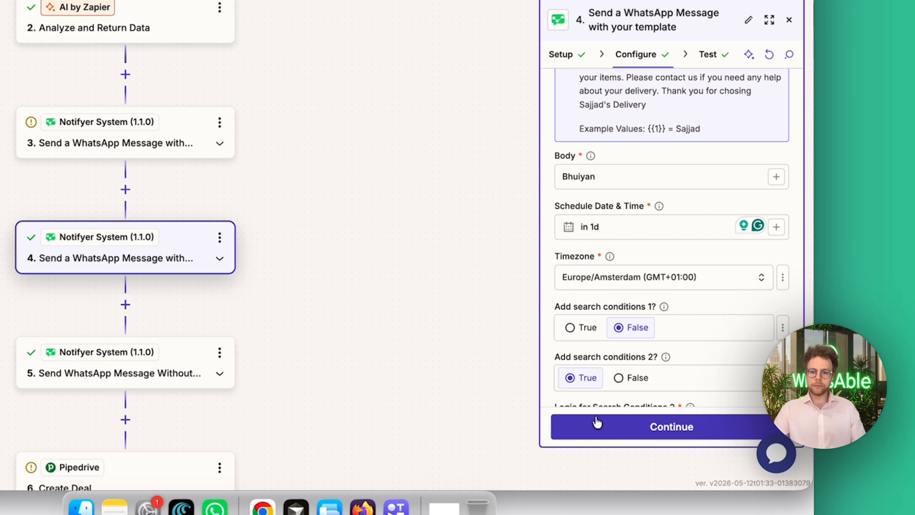
pyautogui.click(598, 426)
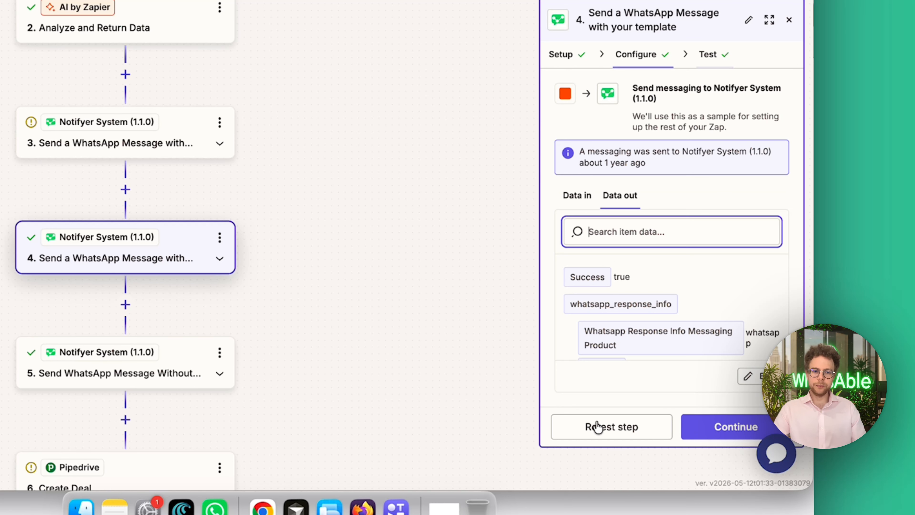
pyautogui.click(729, 428)
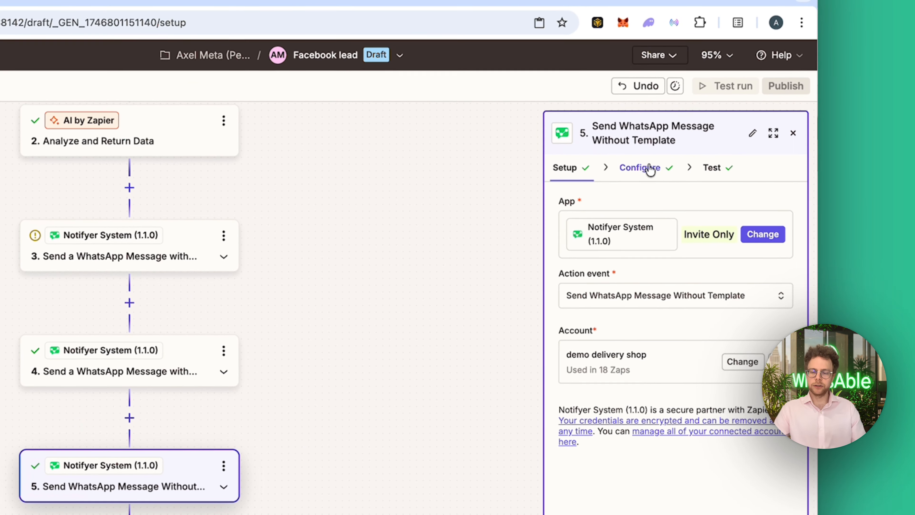
# Review step 5's message configuration, including the message type, phone number, note, labels and message text
pyautogui.click(886, 10)
pyautogui.scroll(-5, 644, 394)
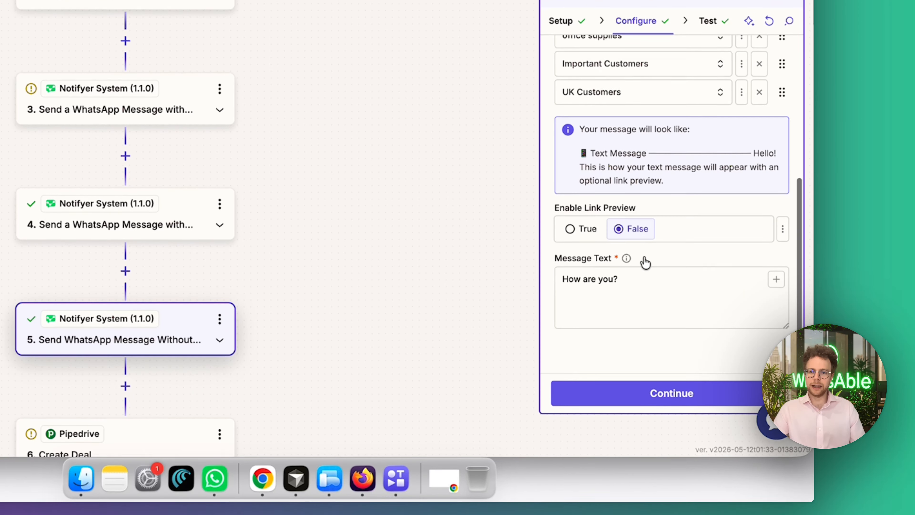
pyautogui.scroll(5, 621, 206)
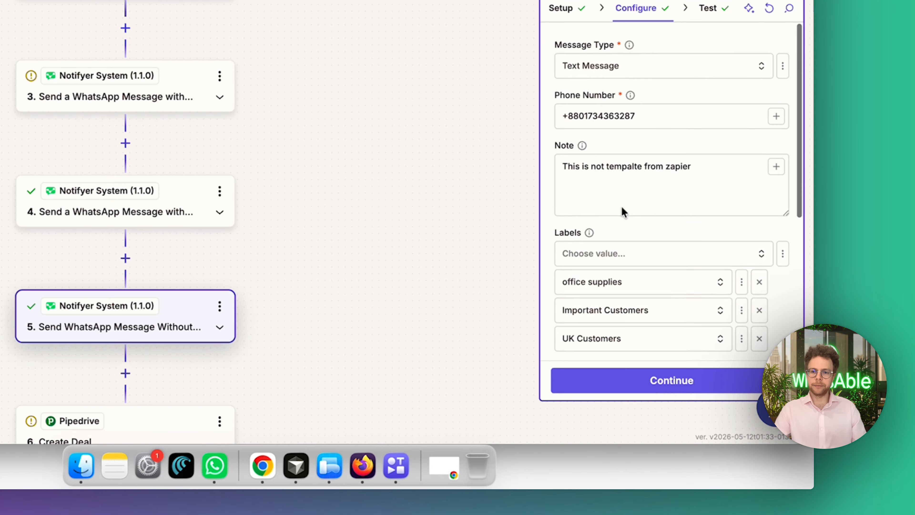
pyautogui.scroll(-5, 621, 206)
pyautogui.scroll(6, 621, 206)
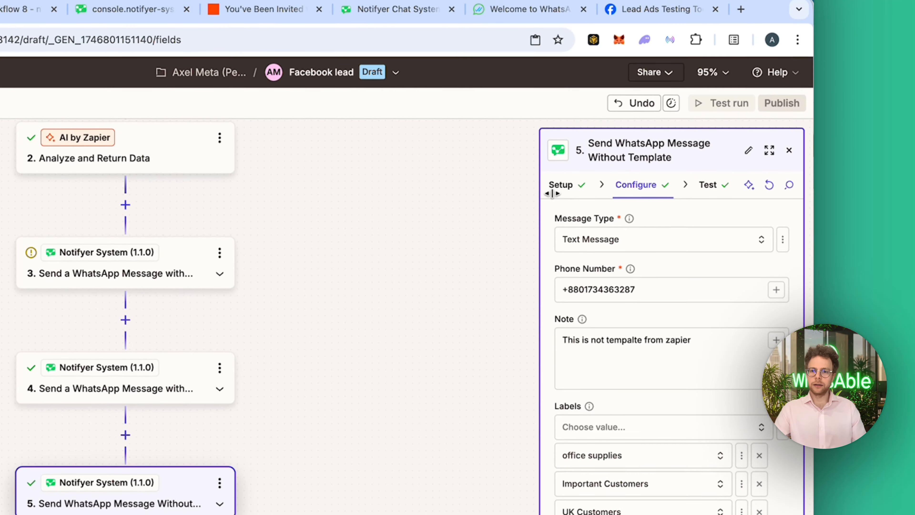
# Change step 5's action event to Send a WhatsApp Message with your template and continue to its configuration
pyautogui.click(561, 79)
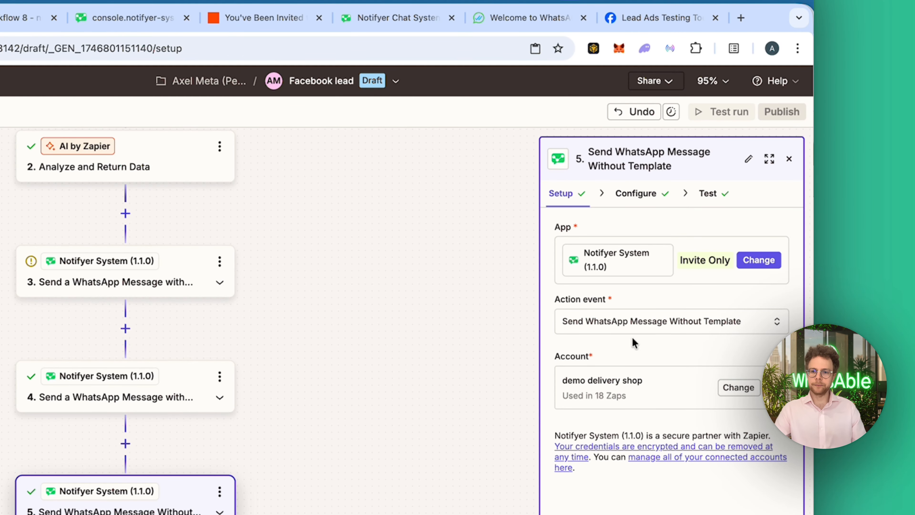
pyautogui.click(620, 329)
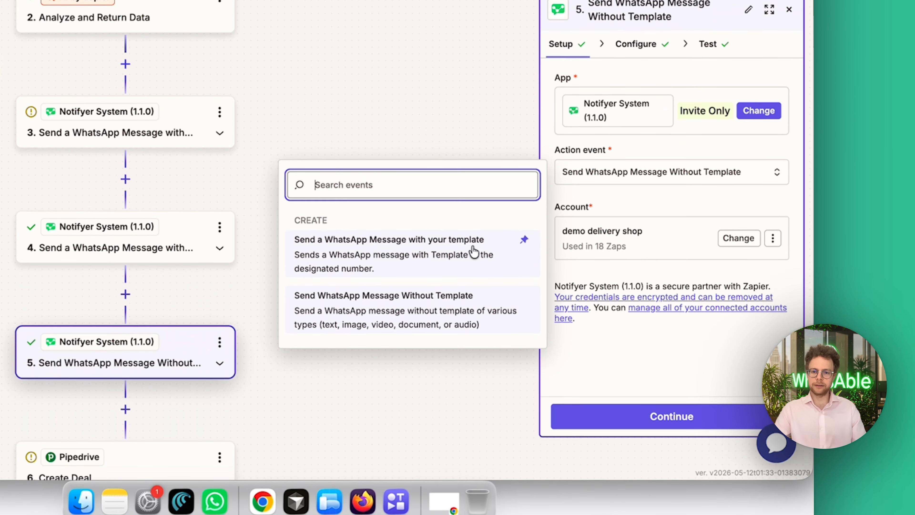
pyautogui.click(473, 251)
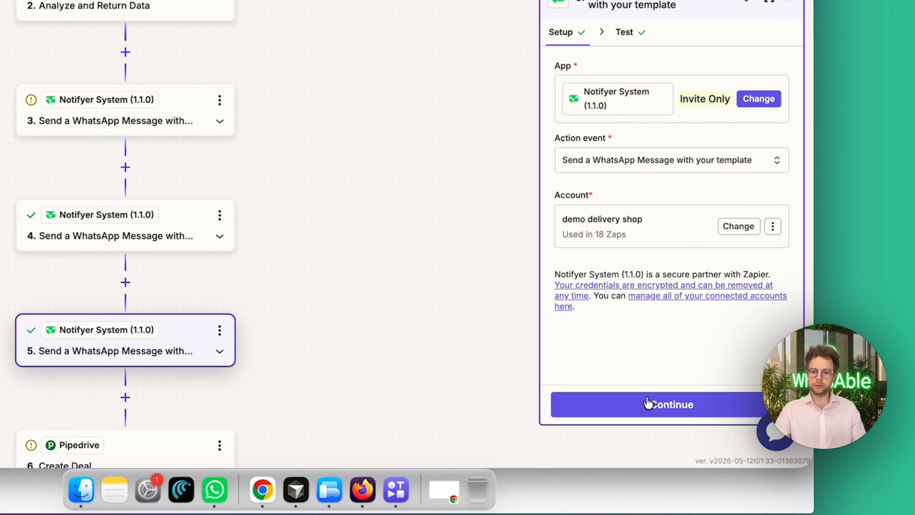
pyautogui.click(657, 422)
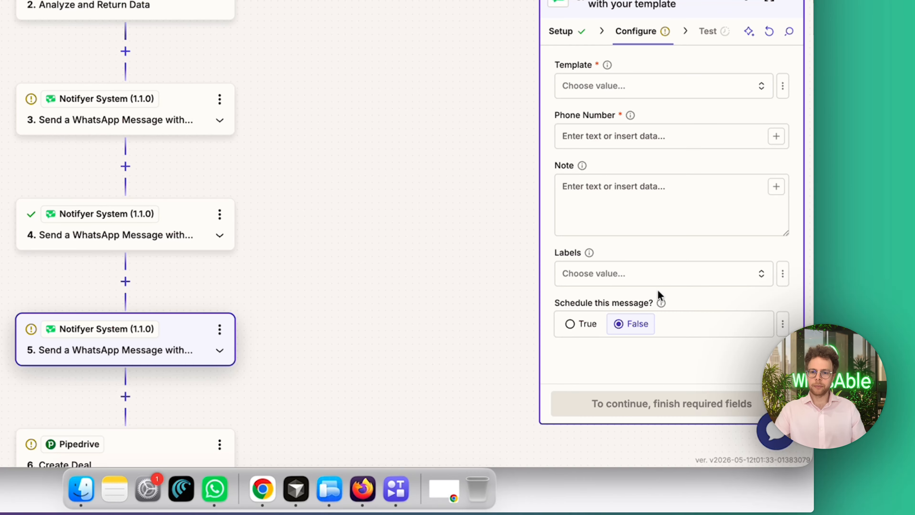
# Browse the message templates available for step 5 without choosing one
pyautogui.click(660, 79)
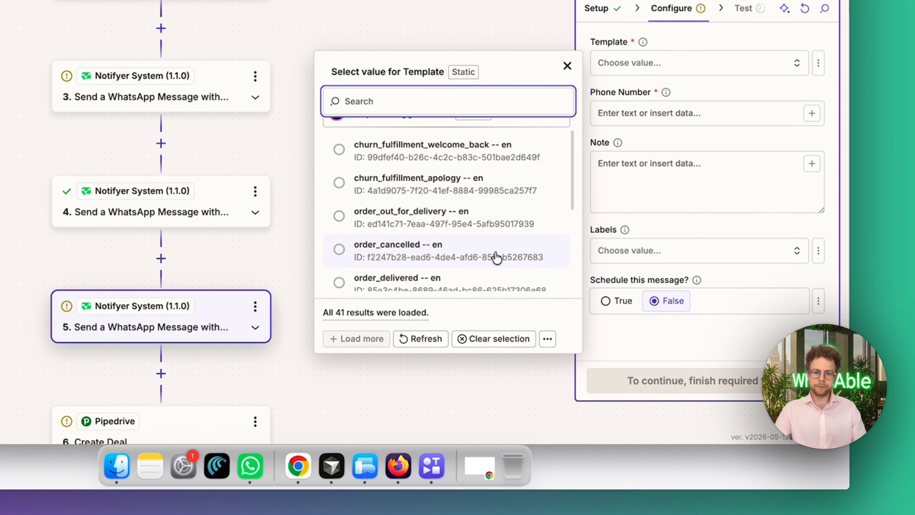
pyautogui.scroll(-4, 489, 299)
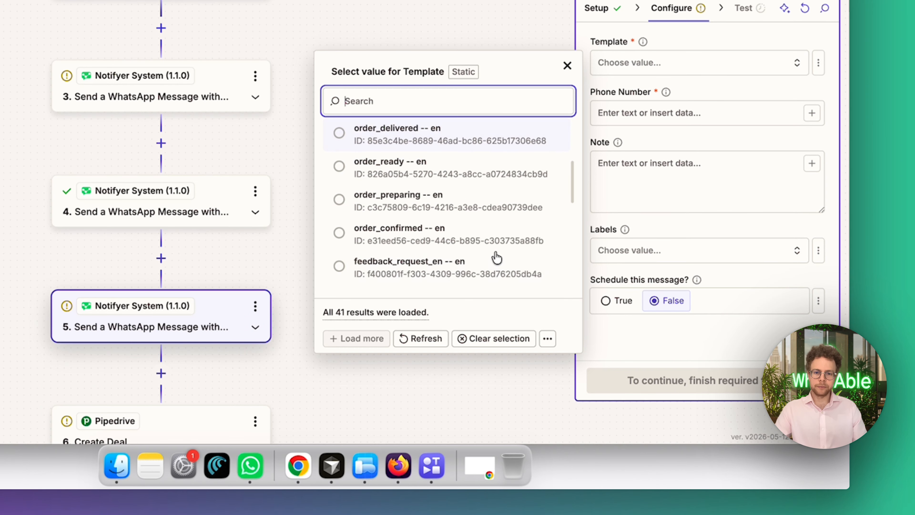
pyautogui.click(648, 227)
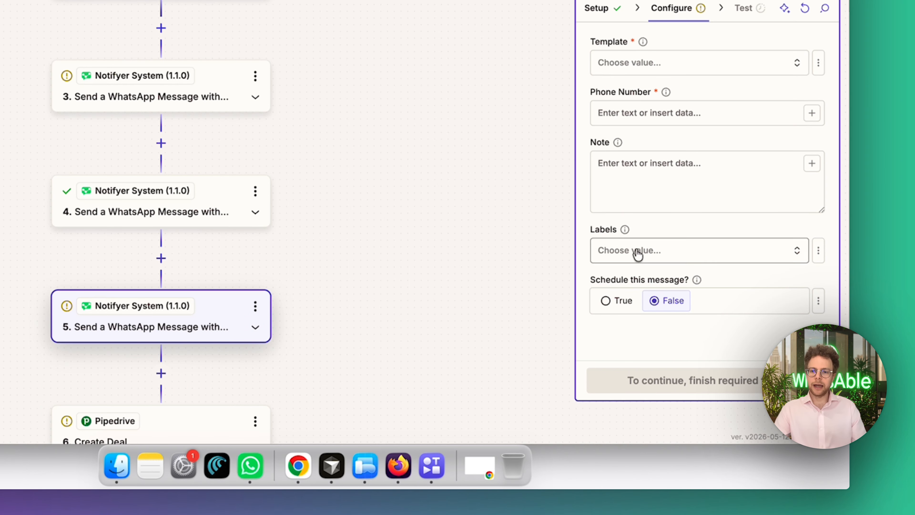
# Enable scheduling for step 5's message and set the date and time to "in 10d"
pyautogui.click(616, 300)
pyautogui.scroll(-5, 700, 292)
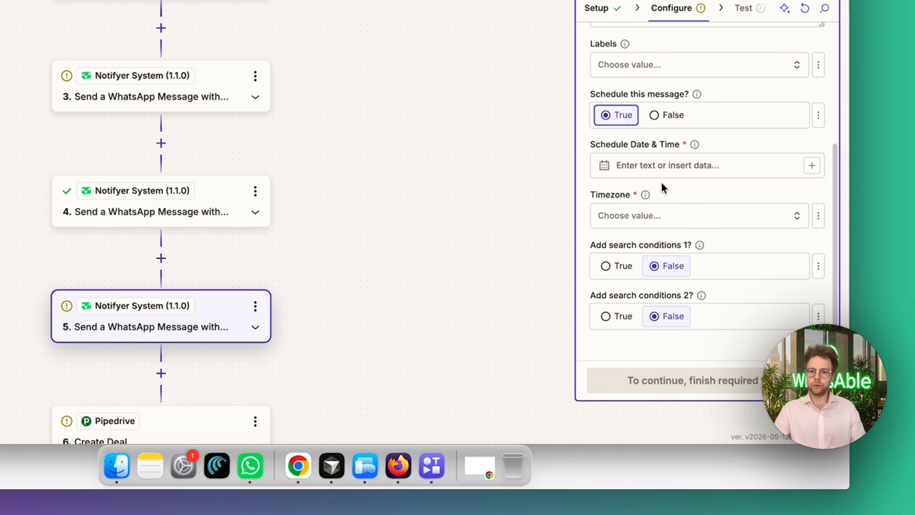
pyautogui.click(655, 168)
pyautogui.write('in 10')
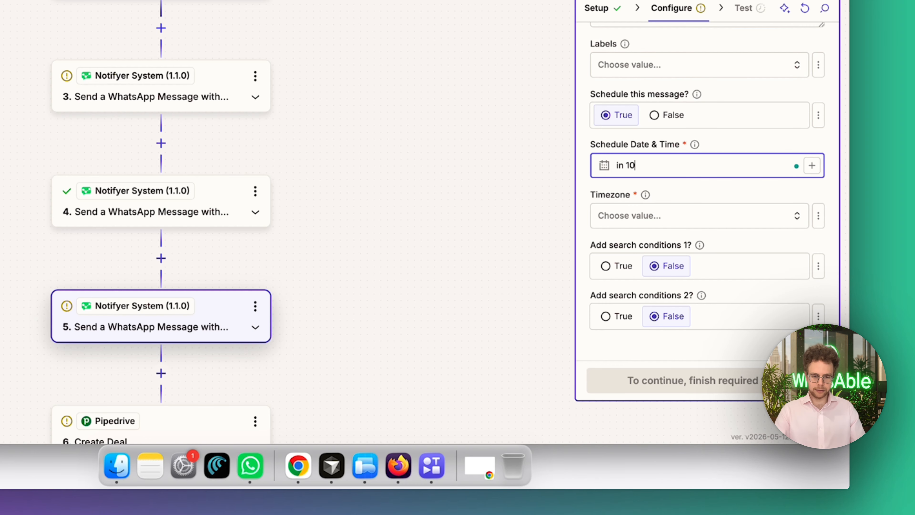
pyautogui.write('d')
# Set the timezone of step 5's scheduled message to Europe/Amsterdam (GMT+01:00)
pyautogui.click(686, 216)
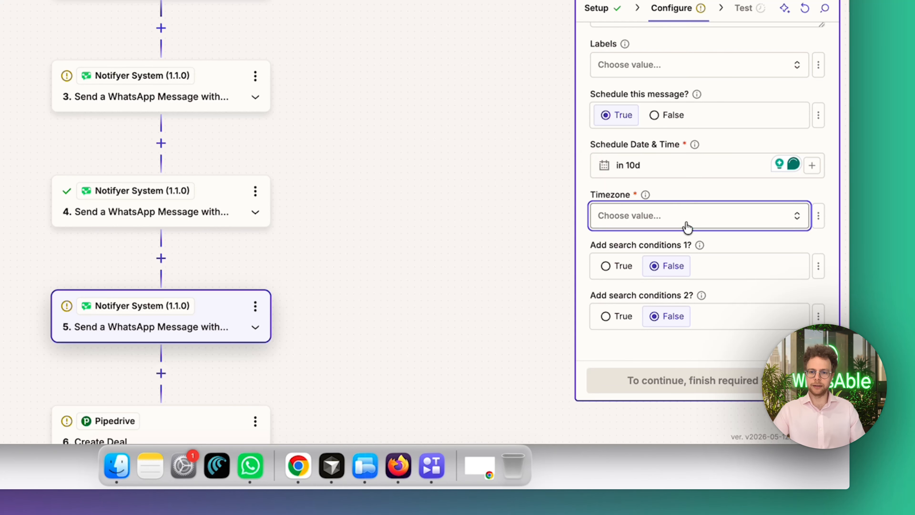
pyautogui.write('Amsterdam')
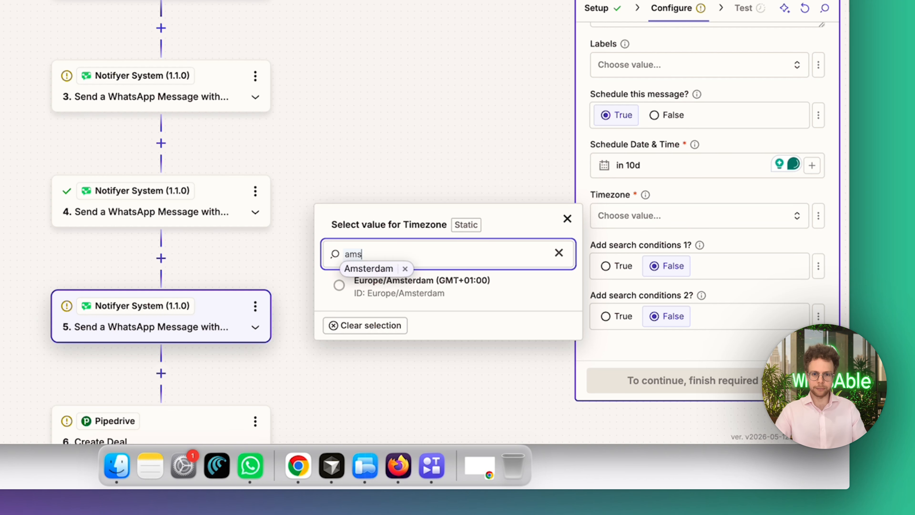
pyautogui.click(439, 280)
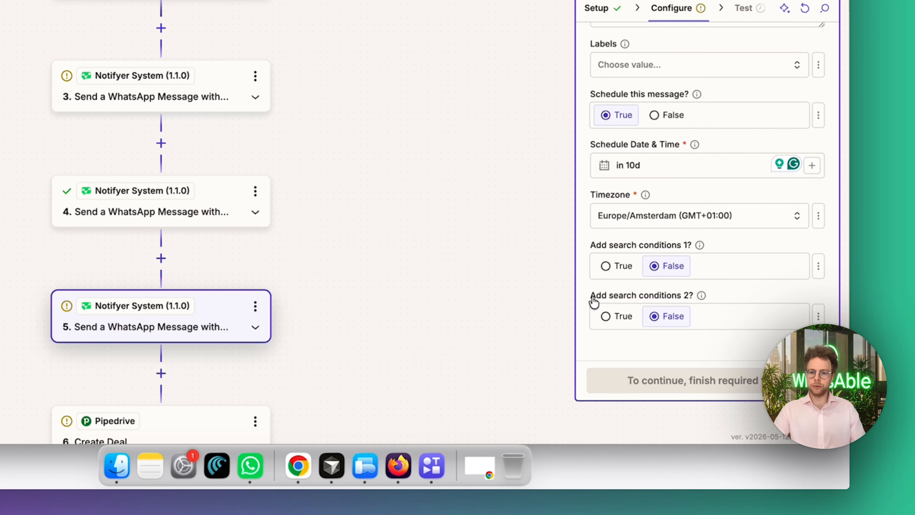
# Enable the second set of search conditions for step 5's scheduled message
pyautogui.moveTo(592, 303); pyautogui.dragTo(676, 300)
pyautogui.click(620, 319)
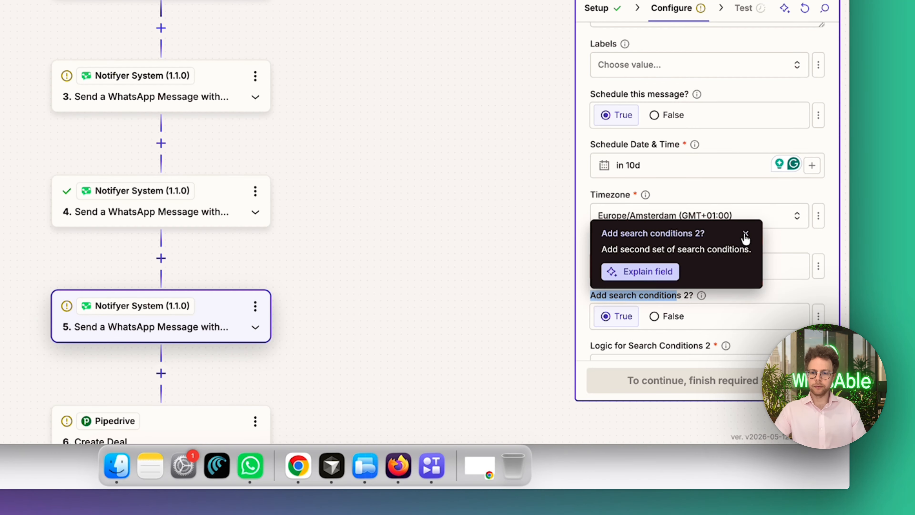
pyautogui.scroll(-5, 729, 320)
pyautogui.scroll(-5, 706, 310)
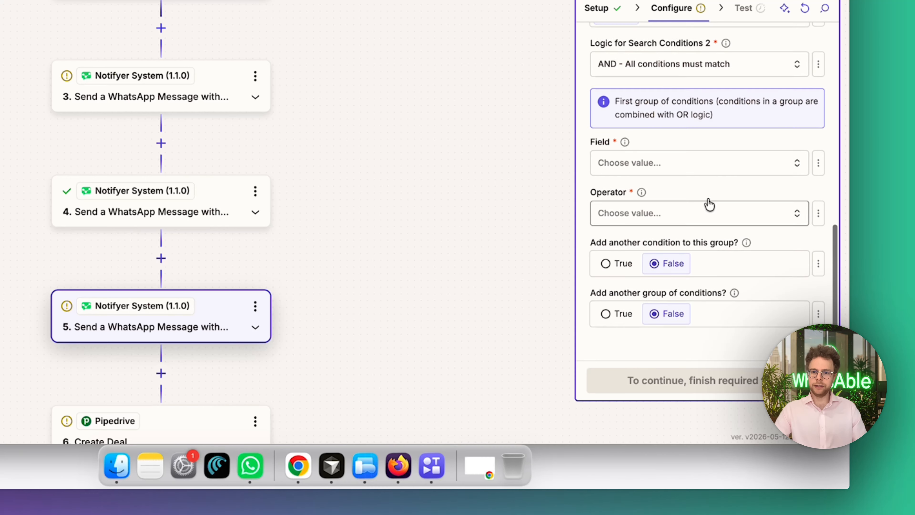
# Define step 5's search condition with the field Last Message from User and the operator Does Not Exist
pyautogui.click(711, 166)
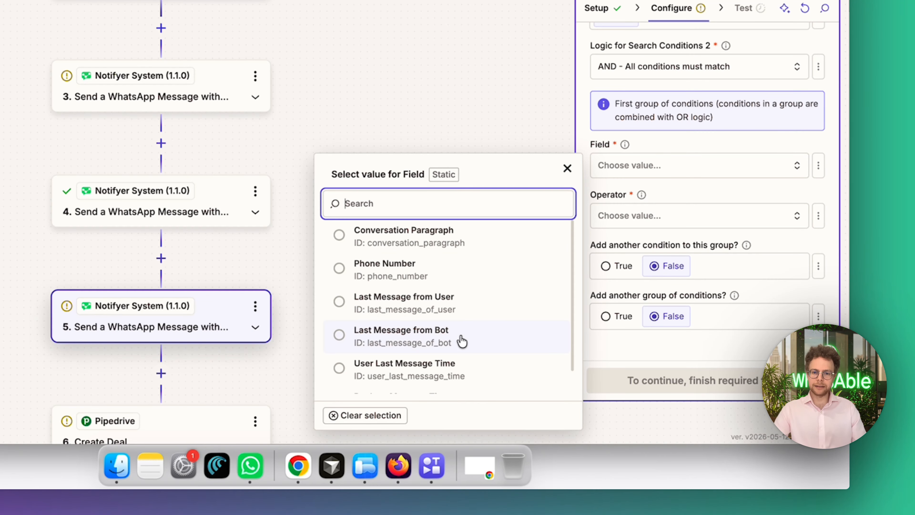
pyautogui.click(460, 307)
pyautogui.click(689, 222)
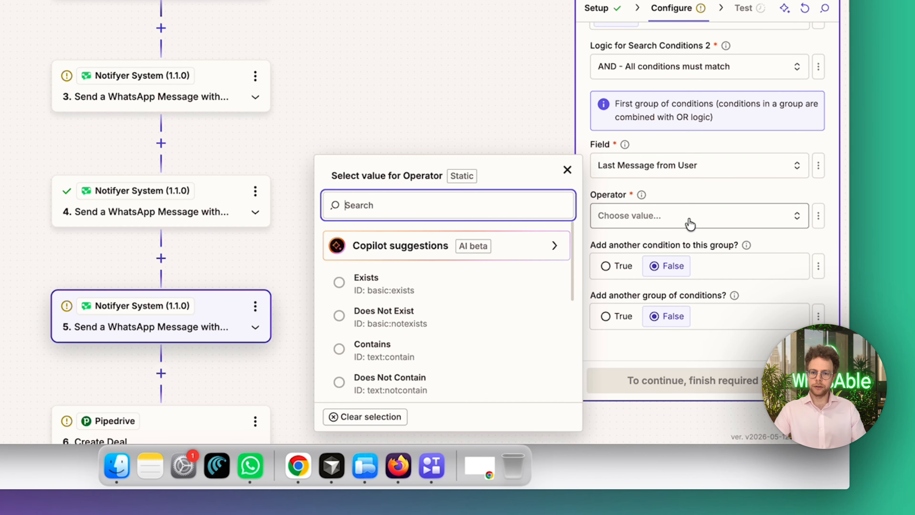
pyautogui.click(464, 332)
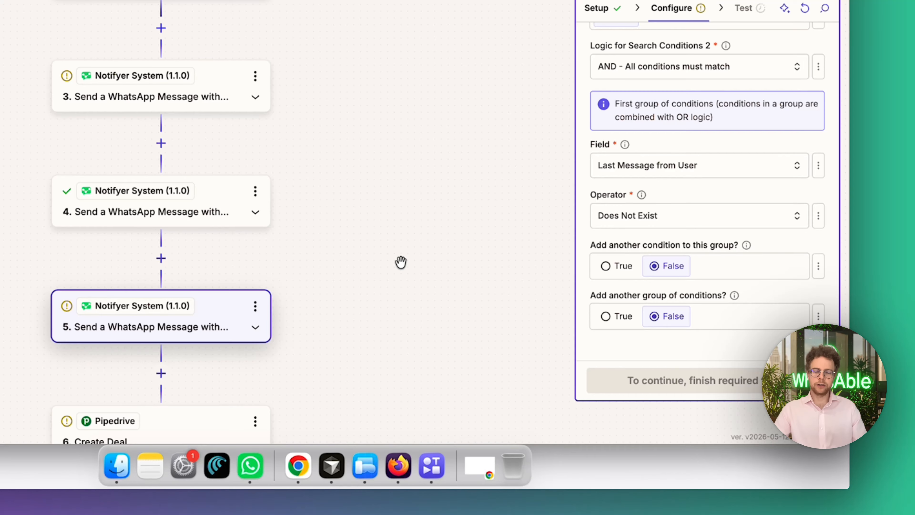
pyautogui.scroll(8, 674, 245)
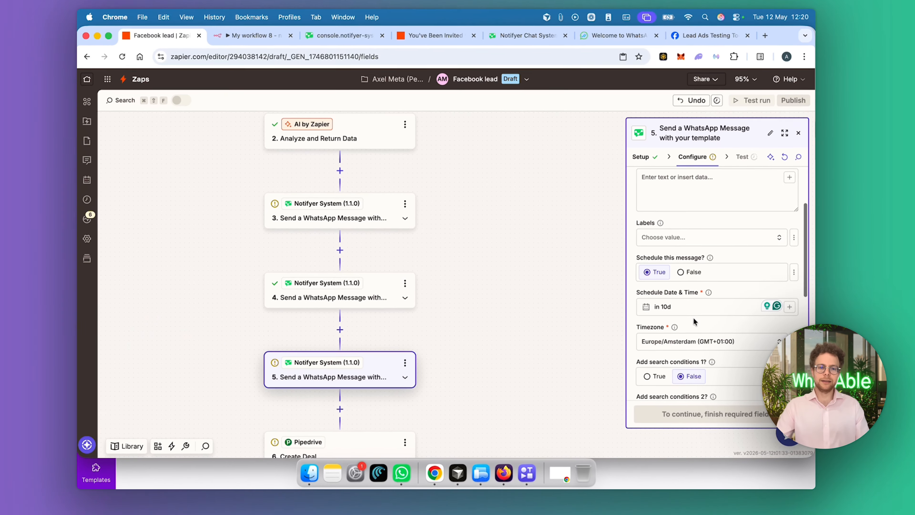
pyautogui.scroll(-2, 444, 351)
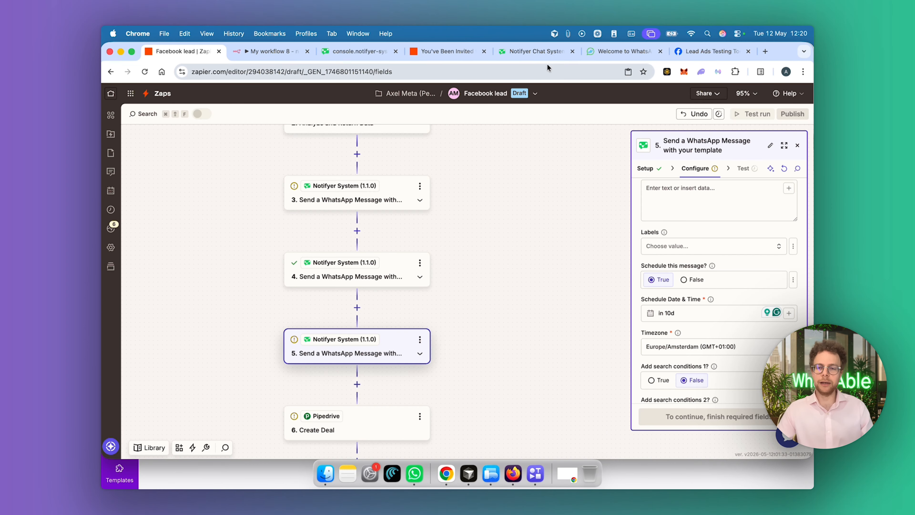
# Switch to the WhatsApp deal in Pipedrive and examine its WhatsAble Integration panel and logged WhatsApp chat history
pyautogui.click(685, 54)
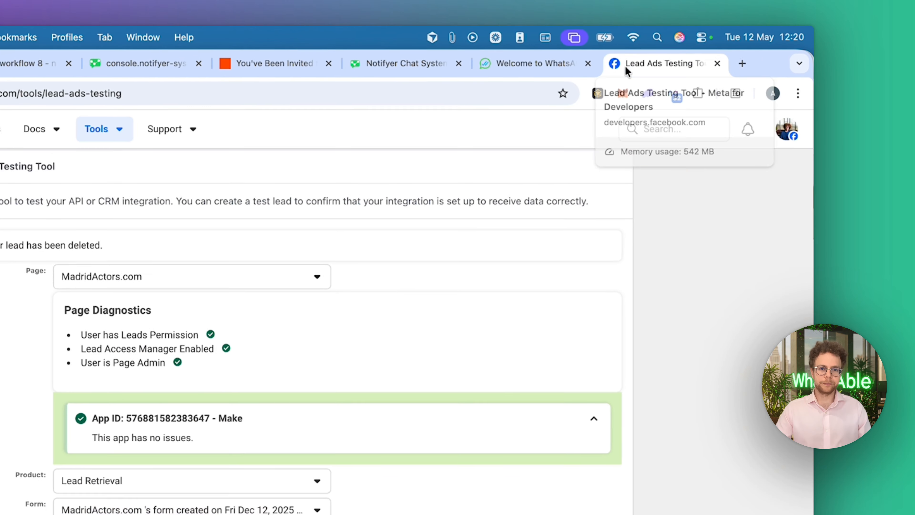
pyautogui.click(410, 91)
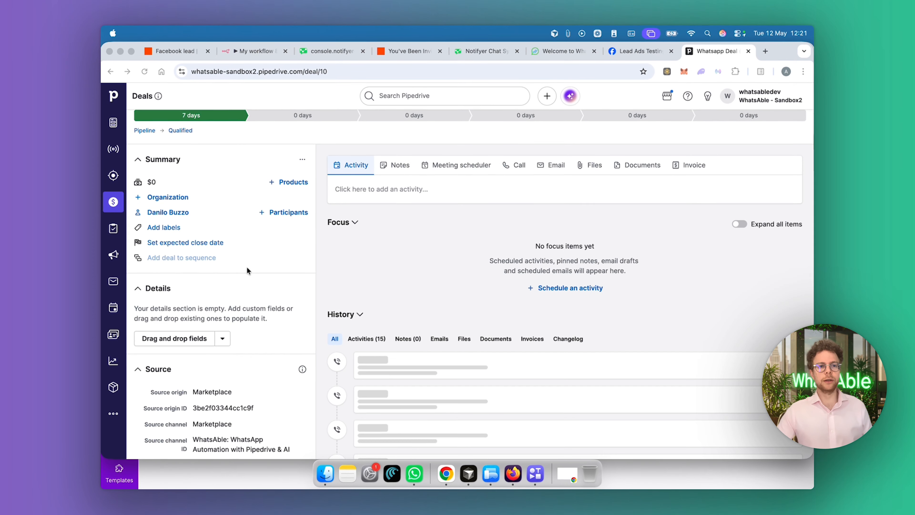
pyautogui.scroll(-5, 247, 270)
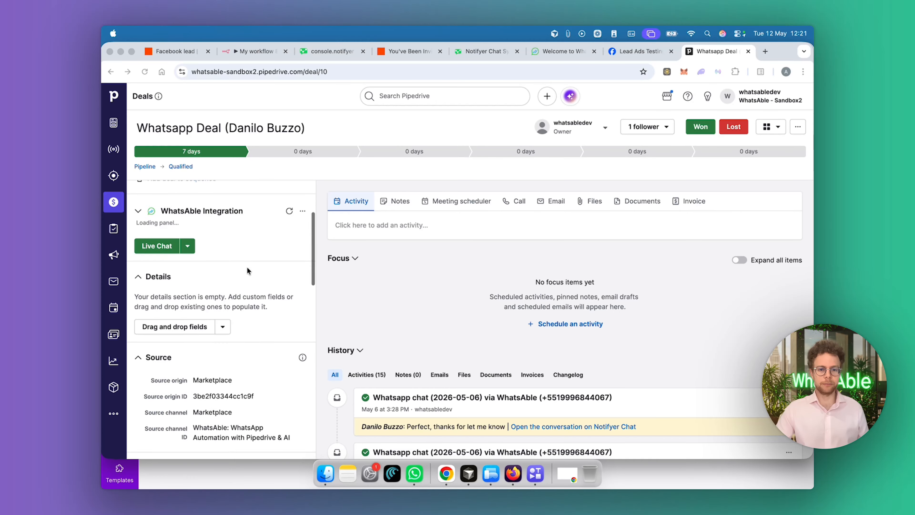
pyautogui.scroll(-3, 437, 322)
pyautogui.scroll(-1, 437, 328)
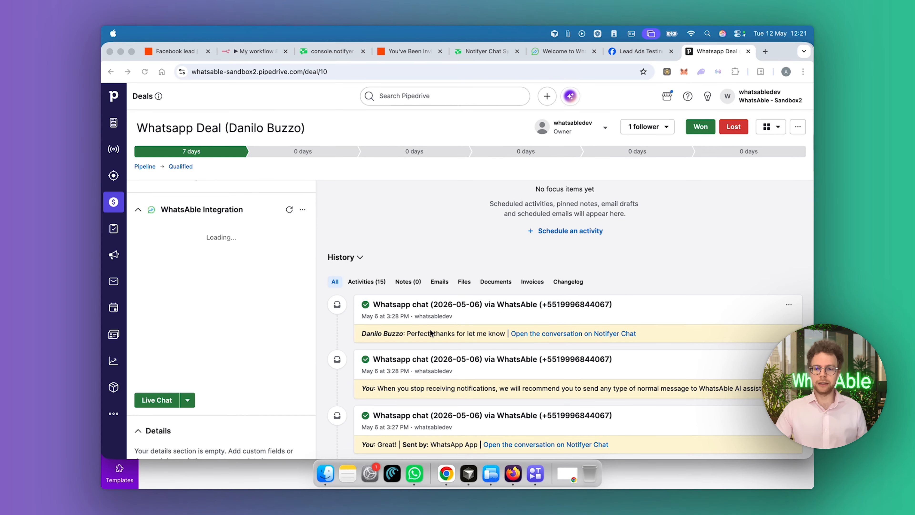
pyautogui.scroll(-4, 466, 344)
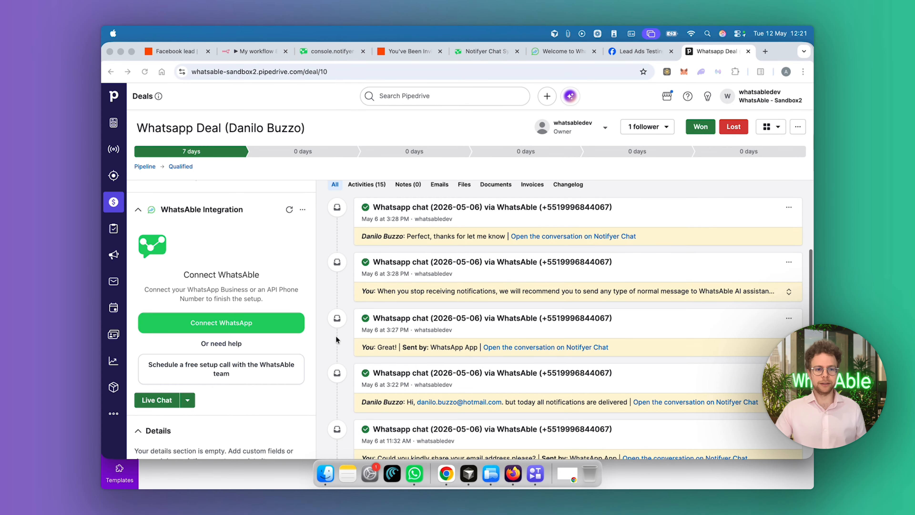
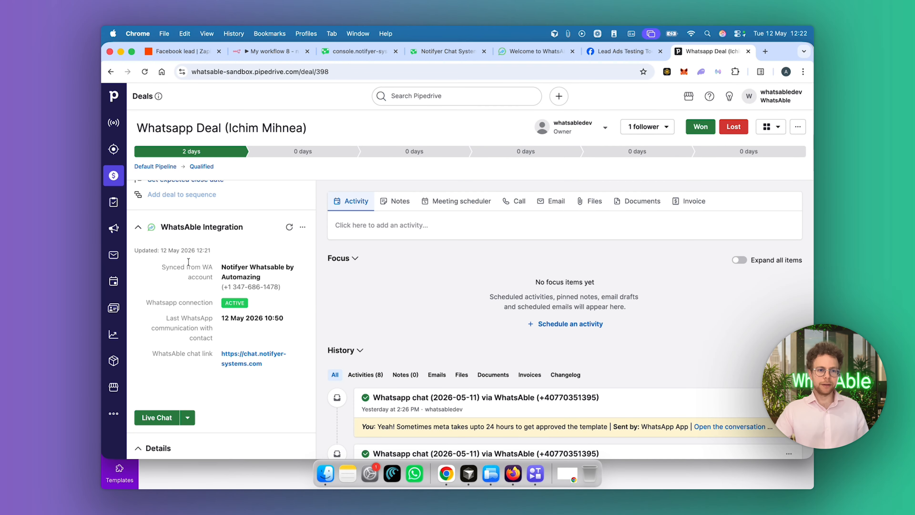
# Open the deal's Live Chat and send the contact's first name as a message in the most recent conversation
pyautogui.click(157, 418)
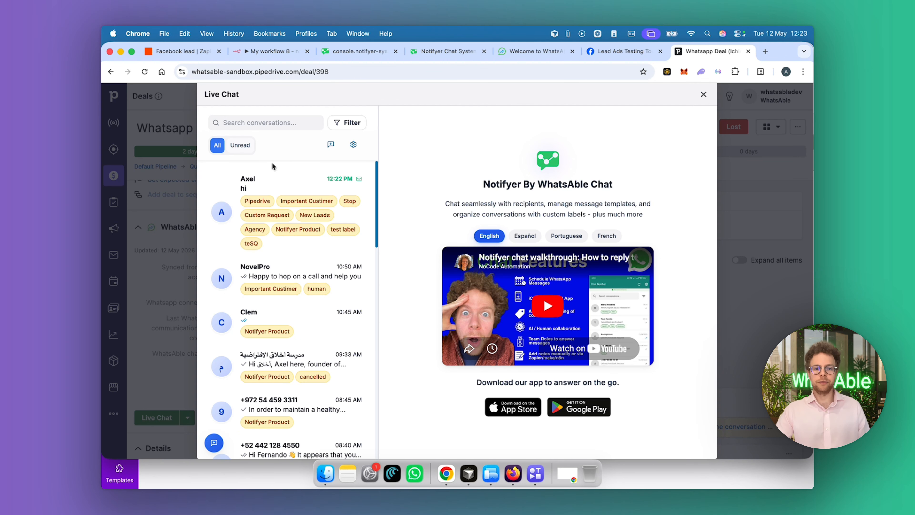
pyautogui.click(280, 181)
pyautogui.click(519, 442)
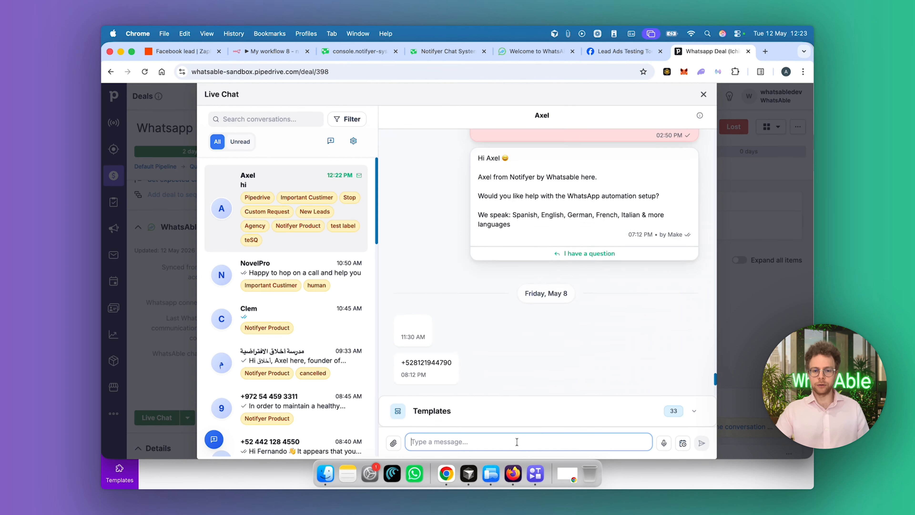
pyautogui.write('Axel')
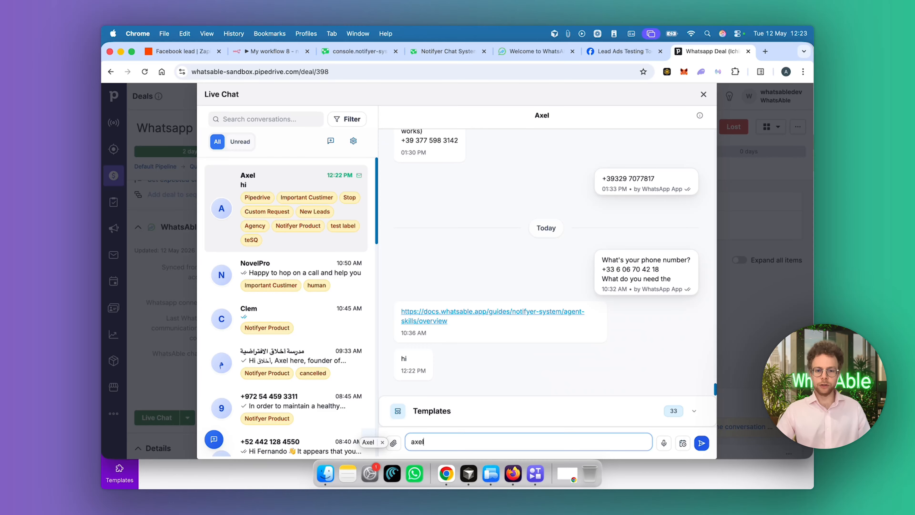
pyautogui.press('Return')
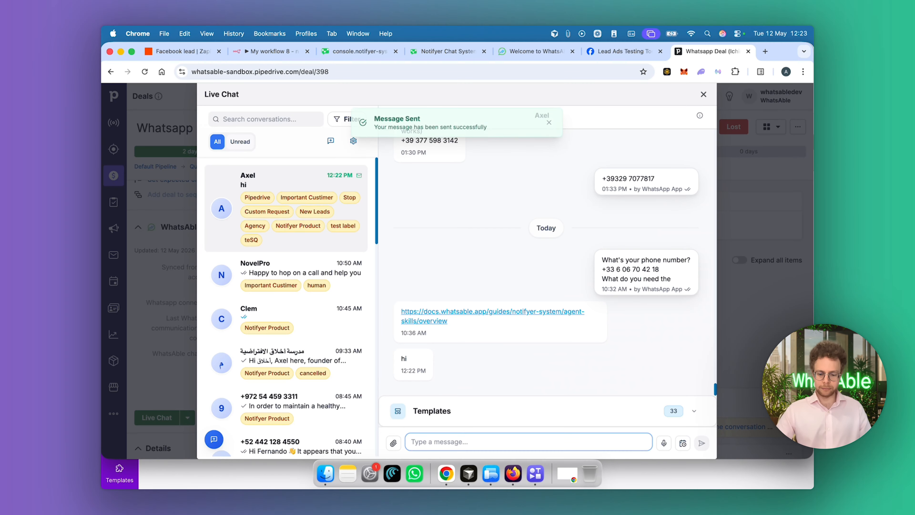
# Send the message "hello" in the same conversation and highlight the sender's name under the previously sent message
pyautogui.write('hello')
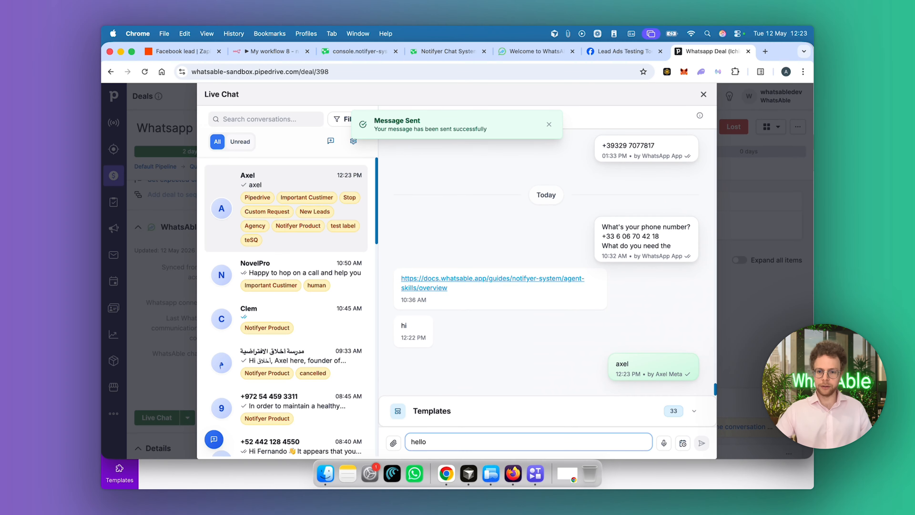
pyautogui.press('Return')
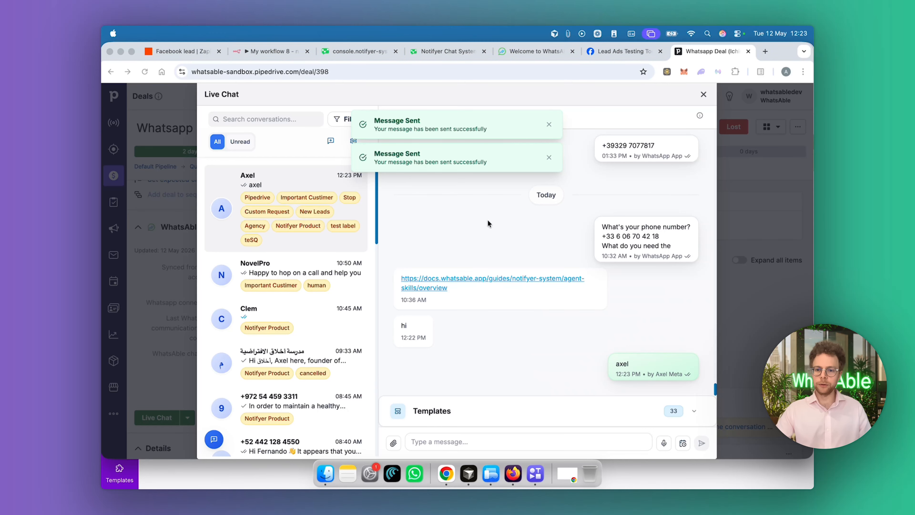
pyautogui.click(669, 338)
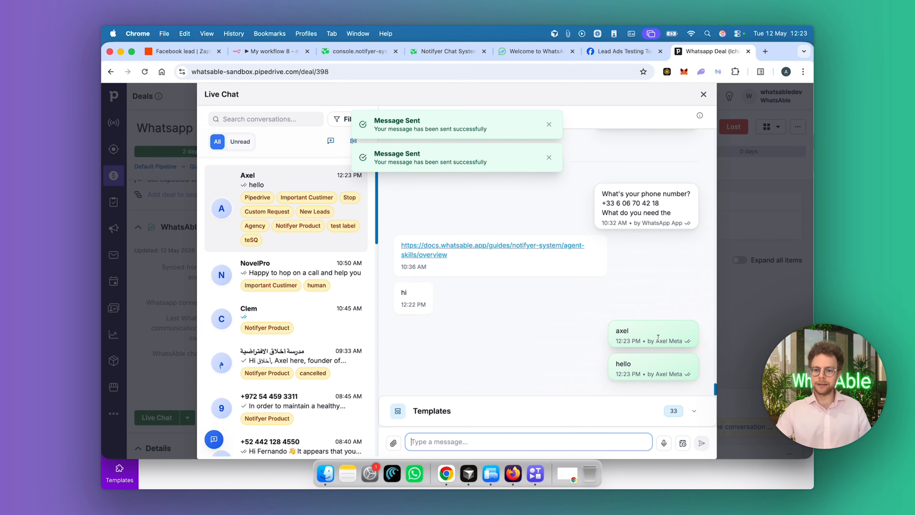
pyautogui.moveTo(659, 339); pyautogui.dragTo(665, 338)
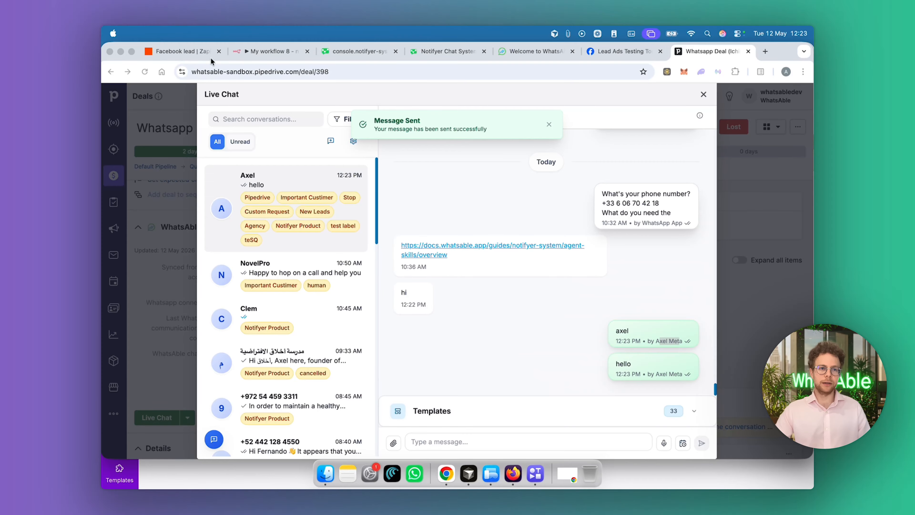
# Switch to the Facebook lead Zap in Zapier and review the whole flow from New Lead to Create Deal
pyautogui.click(182, 53)
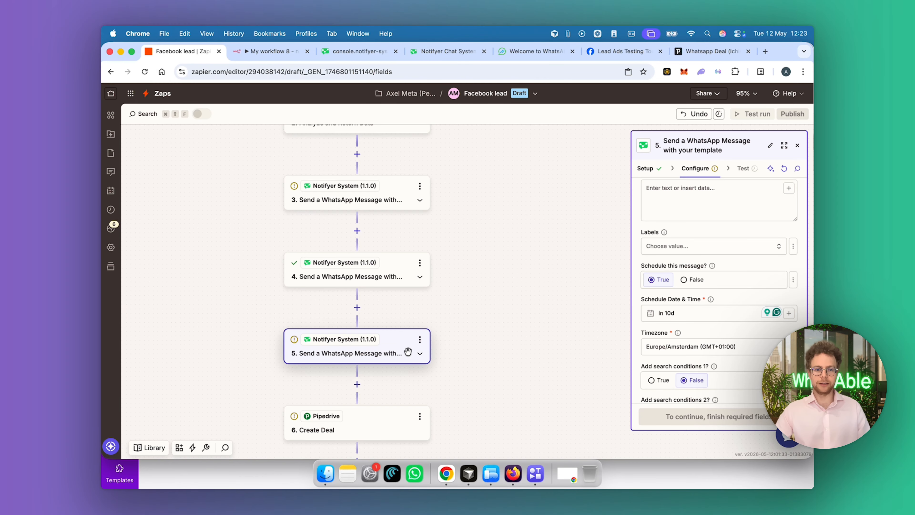
pyautogui.moveTo(453, 253); pyautogui.dragTo(422, 357)
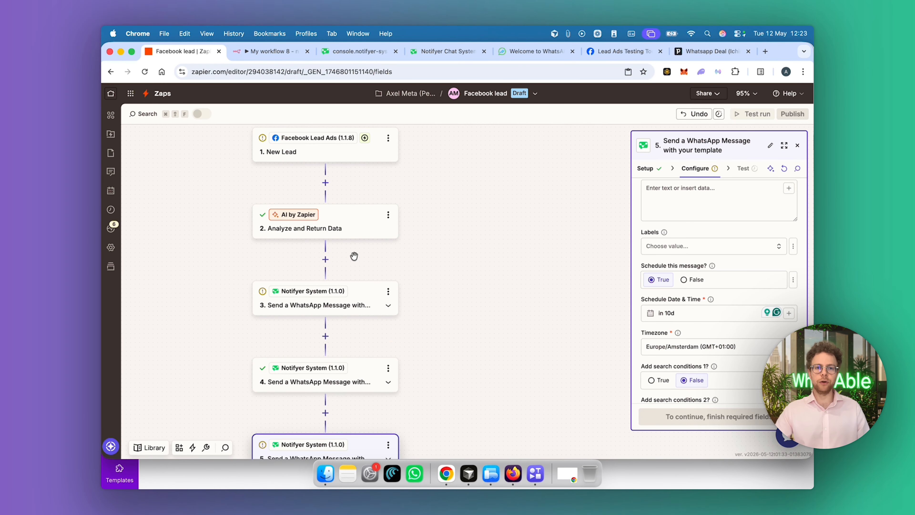
pyautogui.scroll(-3, 353, 256)
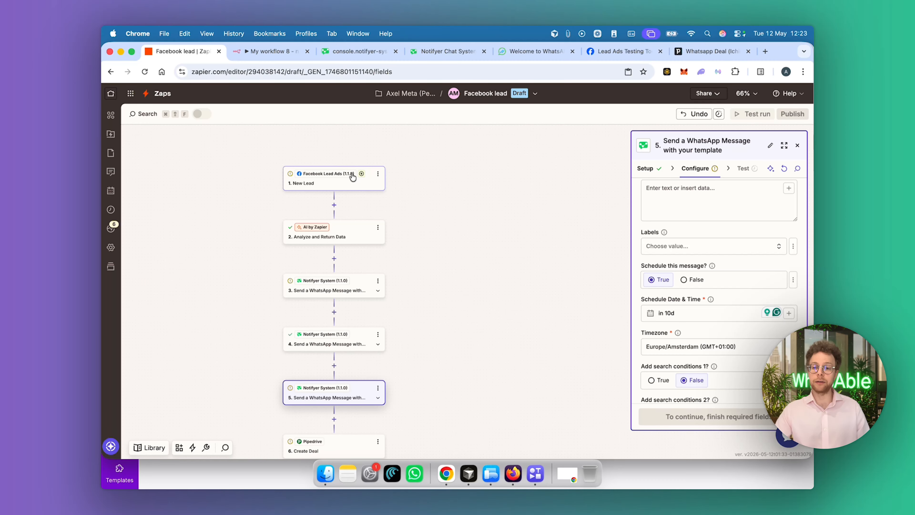
pyautogui.moveTo(427, 194); pyautogui.dragTo(400, 150)
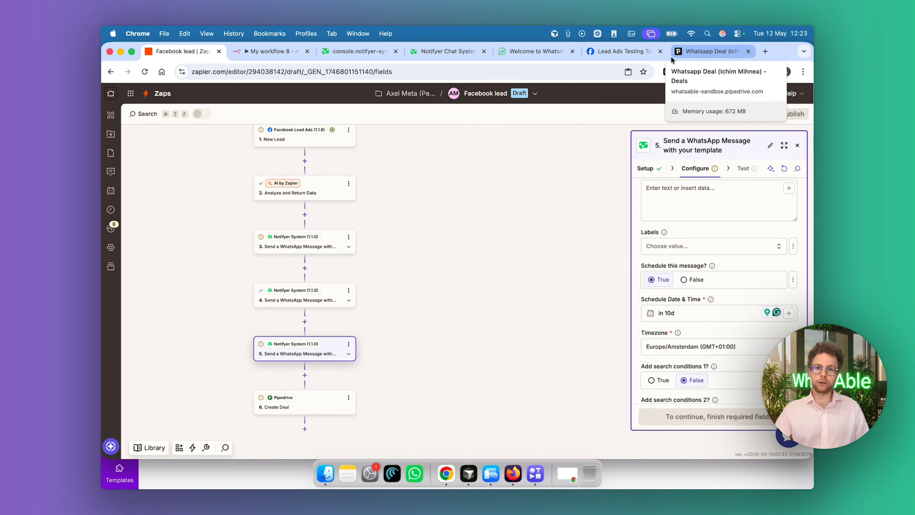
# Return to the WhatsApp deal in Pipedrive and close its Live Chat window
pyautogui.click(710, 51)
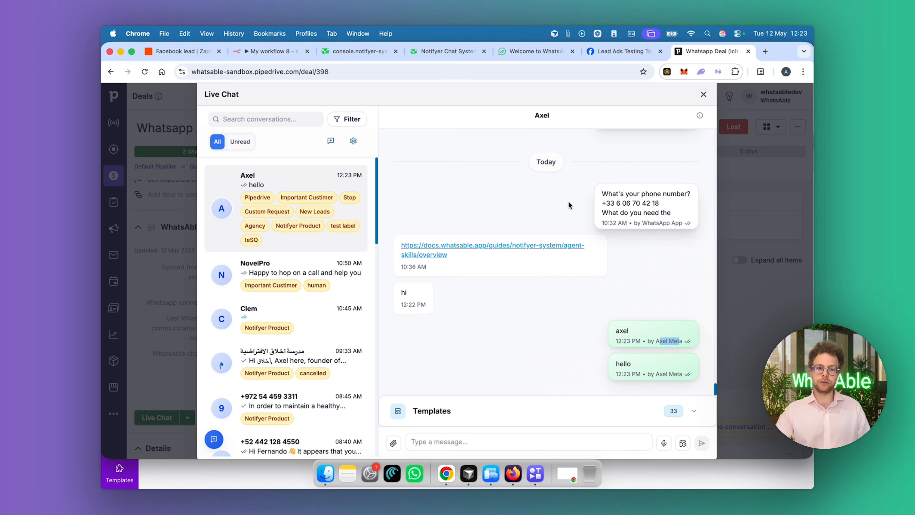
pyautogui.click(703, 95)
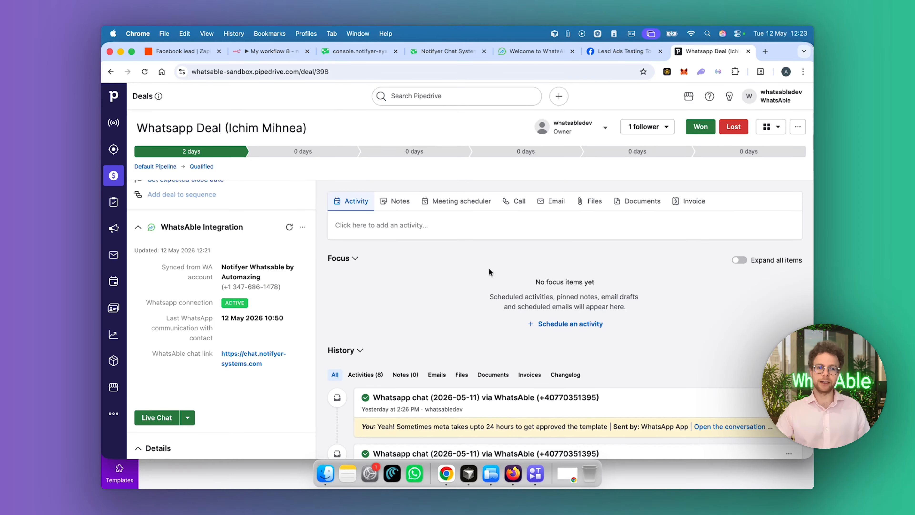